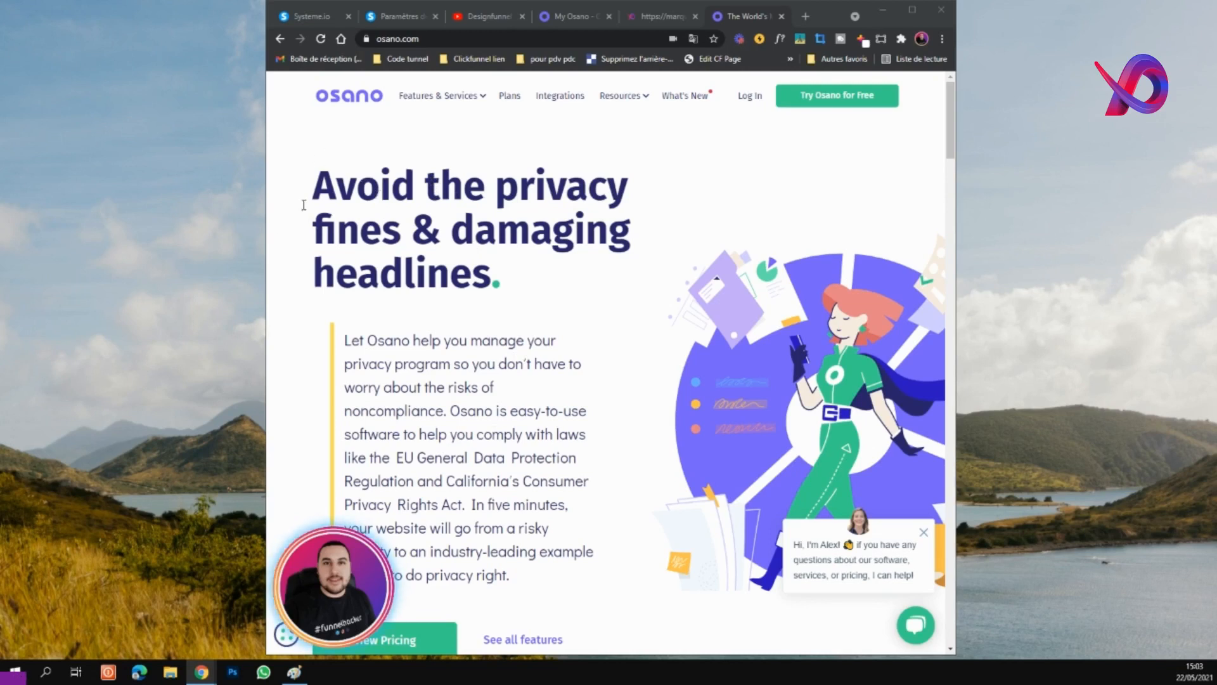
{"action": "left_click_drag", "start_coordinate": [304, 204], "coordinate": [524, 280]}
{"action": "left_click", "coordinate": [538, 285]}
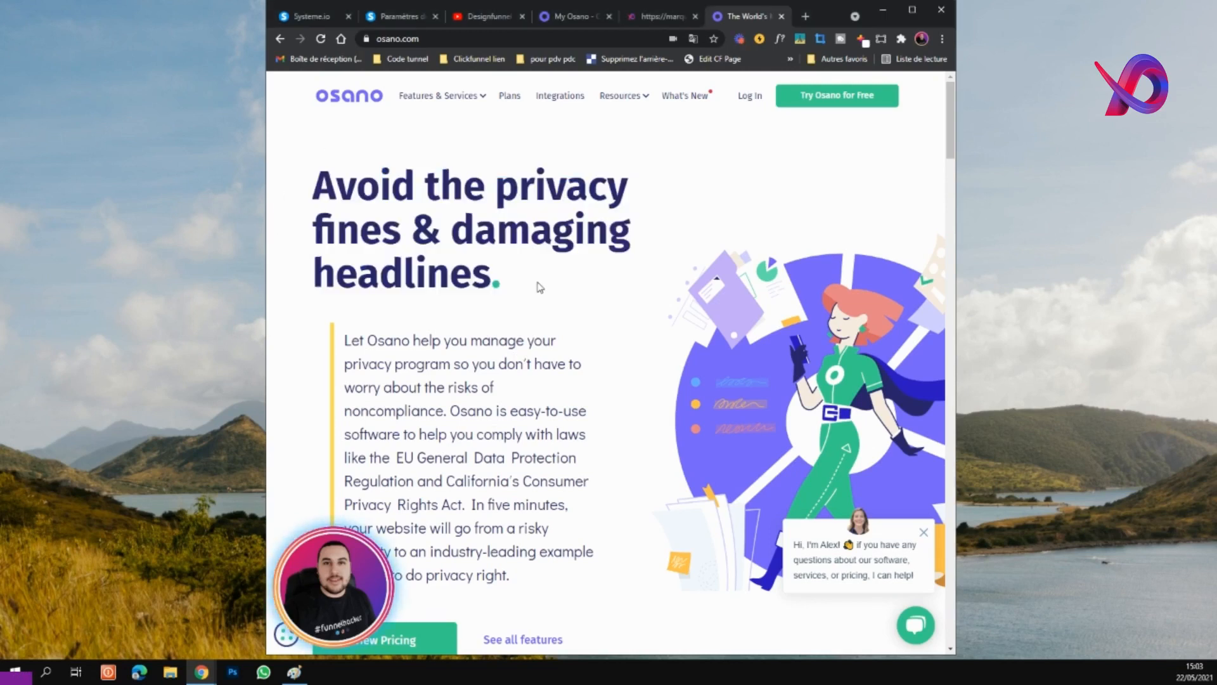
{"action": "left_click_drag", "start_coordinate": [540, 287], "coordinate": [254, 189]}
{"action": "left_click", "coordinate": [324, 195]}
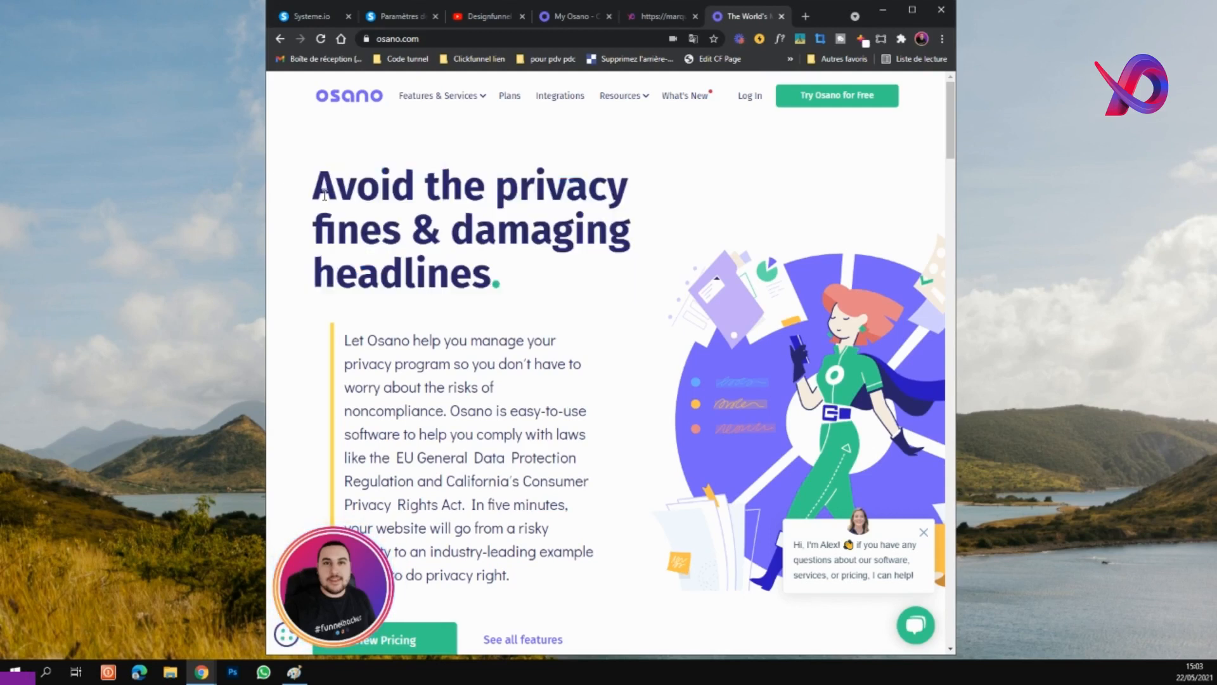
Dismiss the chat prompt, view Osano's free trial plans and check the Developer plan's sign-up form without submitting it.
{"action": "left_click", "coordinate": [924, 532]}
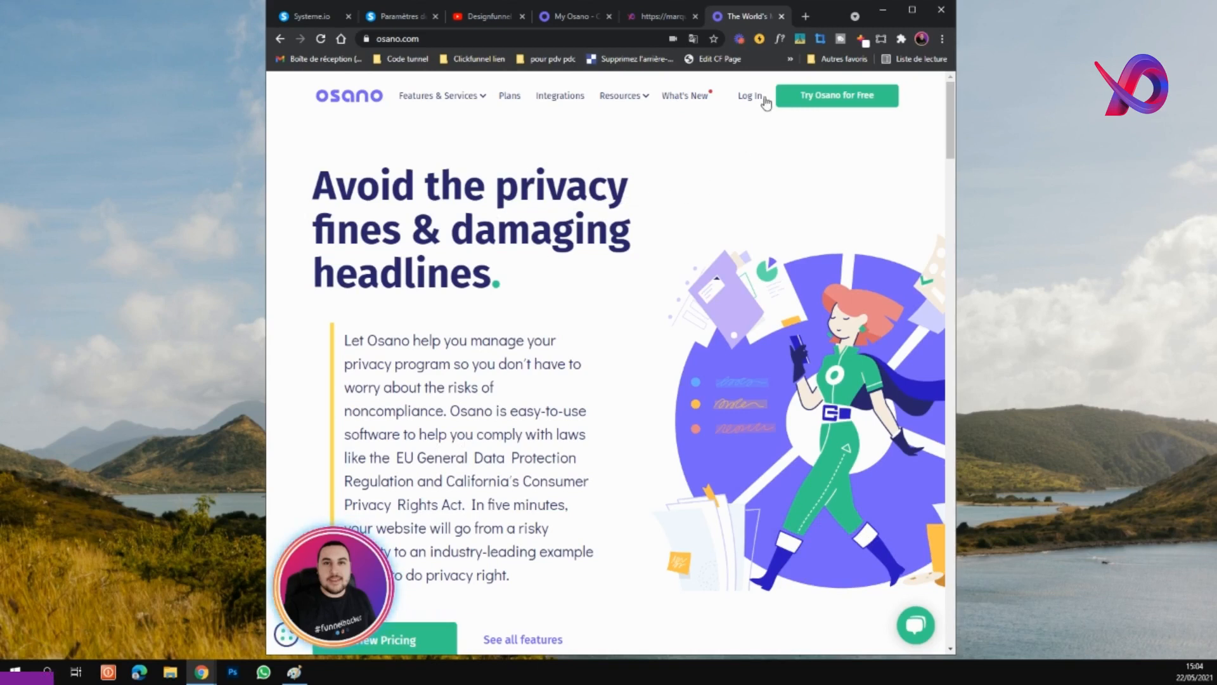
{"action": "left_click", "coordinate": [827, 105]}
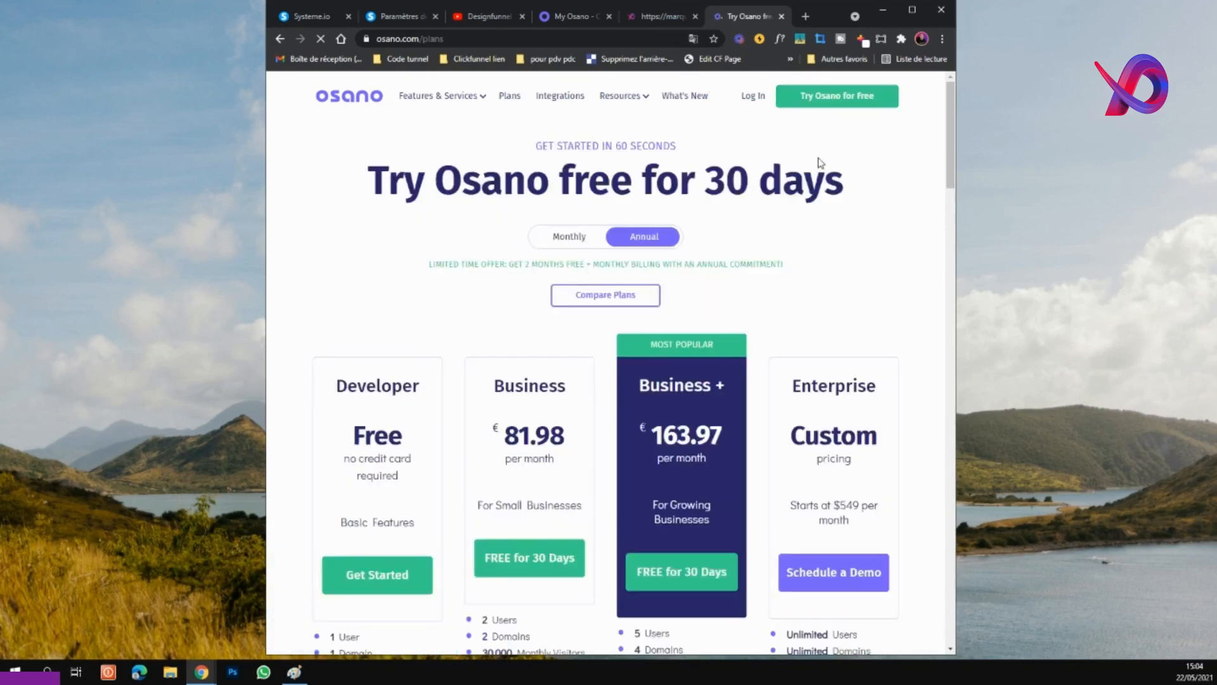
{"action": "scroll", "coordinate": [469, 266], "scroll_direction": "down", "scroll_amount": 2}
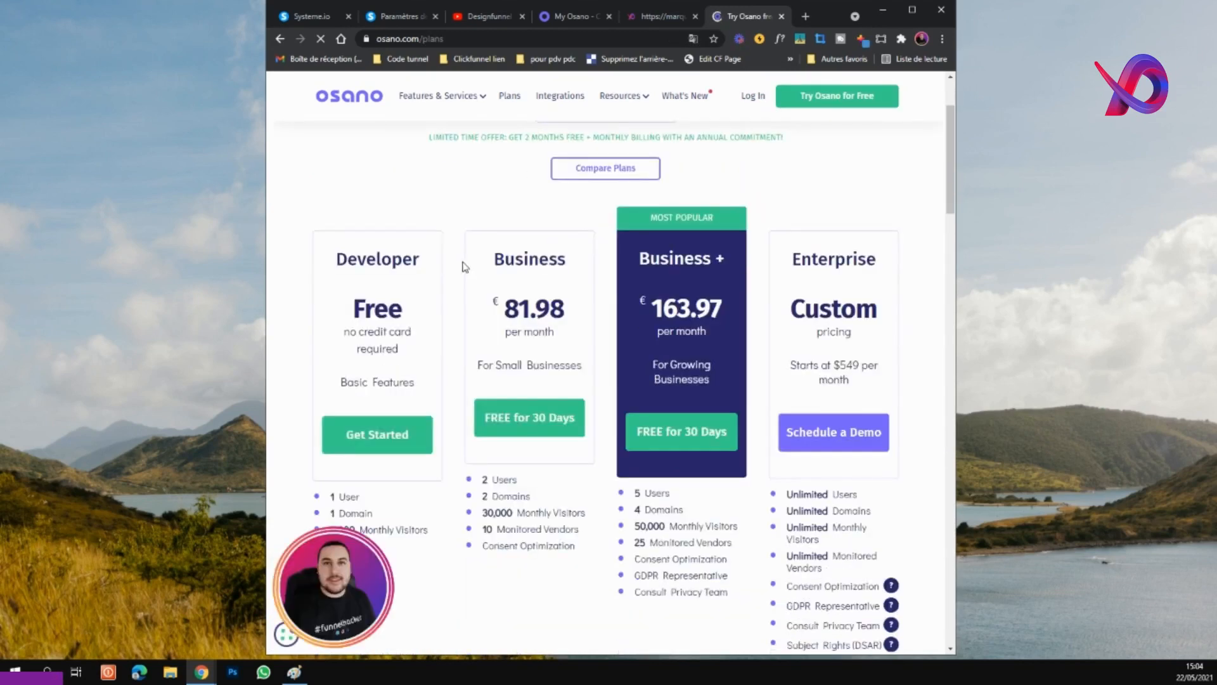
{"action": "scroll", "coordinate": [451, 285], "scroll_direction": "down", "scroll_amount": 2}
{"action": "left_click", "coordinate": [355, 306]}
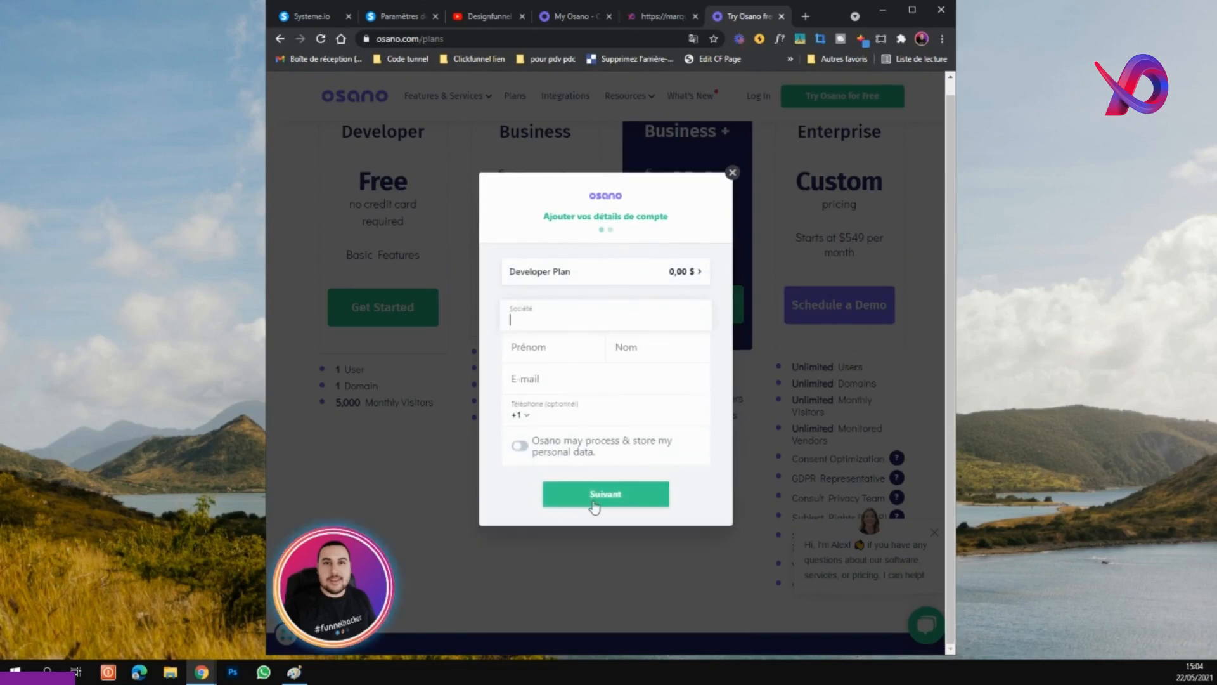
{"action": "left_click", "coordinate": [732, 172]}
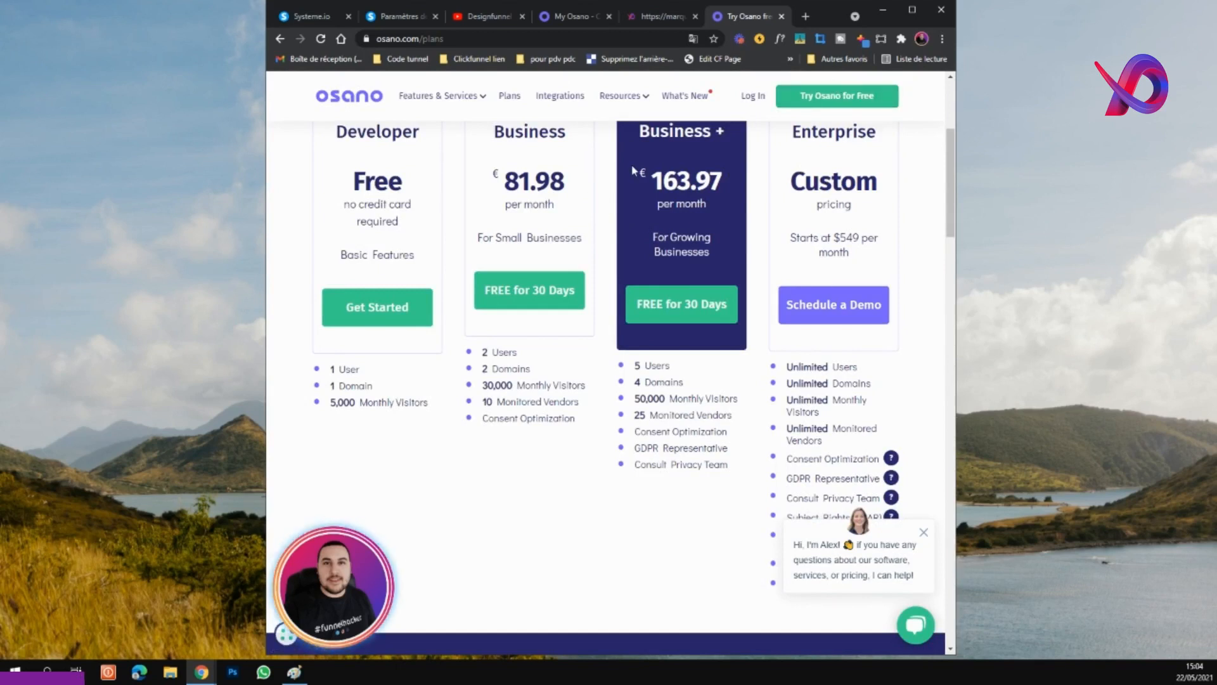
Go to the existing My Osano account and view the summary figures on its dashboard.
{"action": "left_click", "coordinate": [573, 14]}
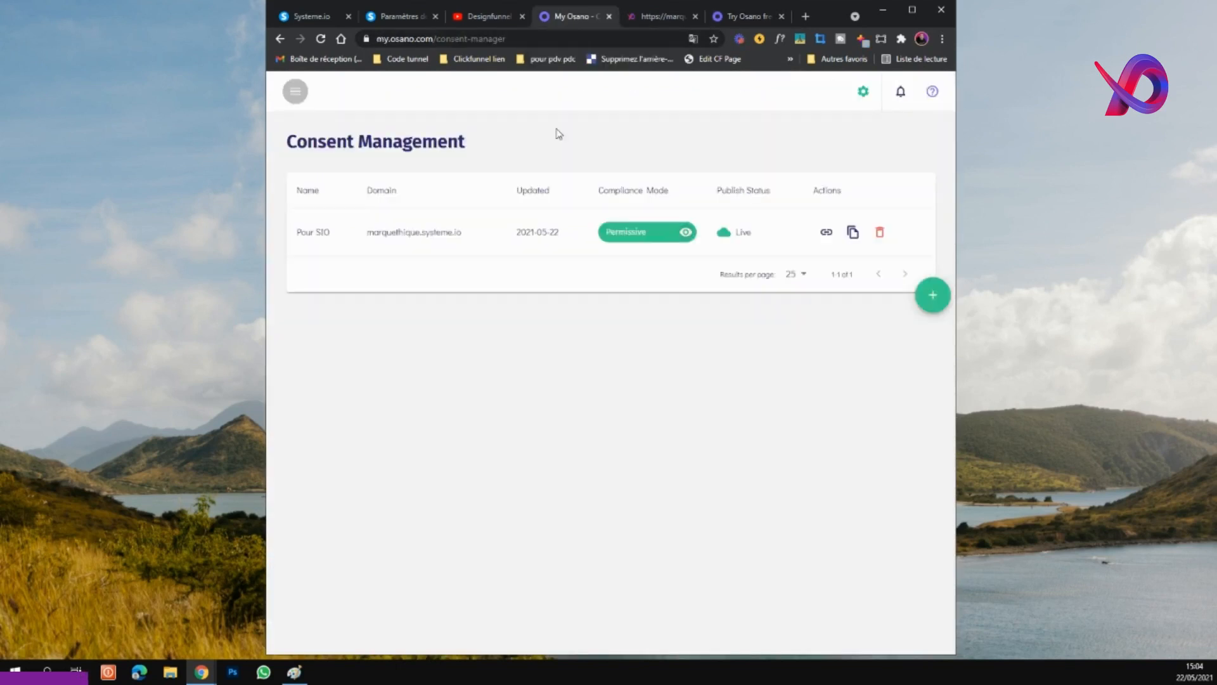
{"action": "left_click", "coordinate": [296, 92]}
{"action": "left_click", "coordinate": [319, 138]}
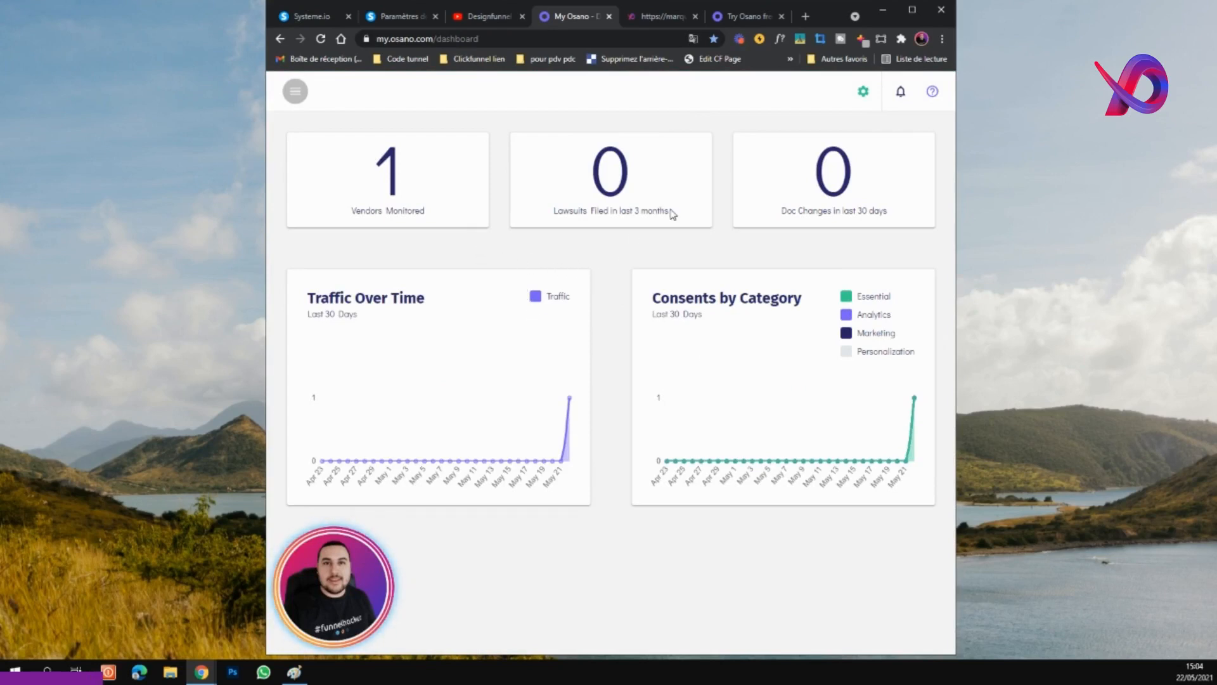
{"action": "left_click_drag", "start_coordinate": [672, 213], "coordinate": [912, 220]}
{"action": "left_click", "coordinate": [912, 220]}
{"action": "left_click", "coordinate": [295, 92]}
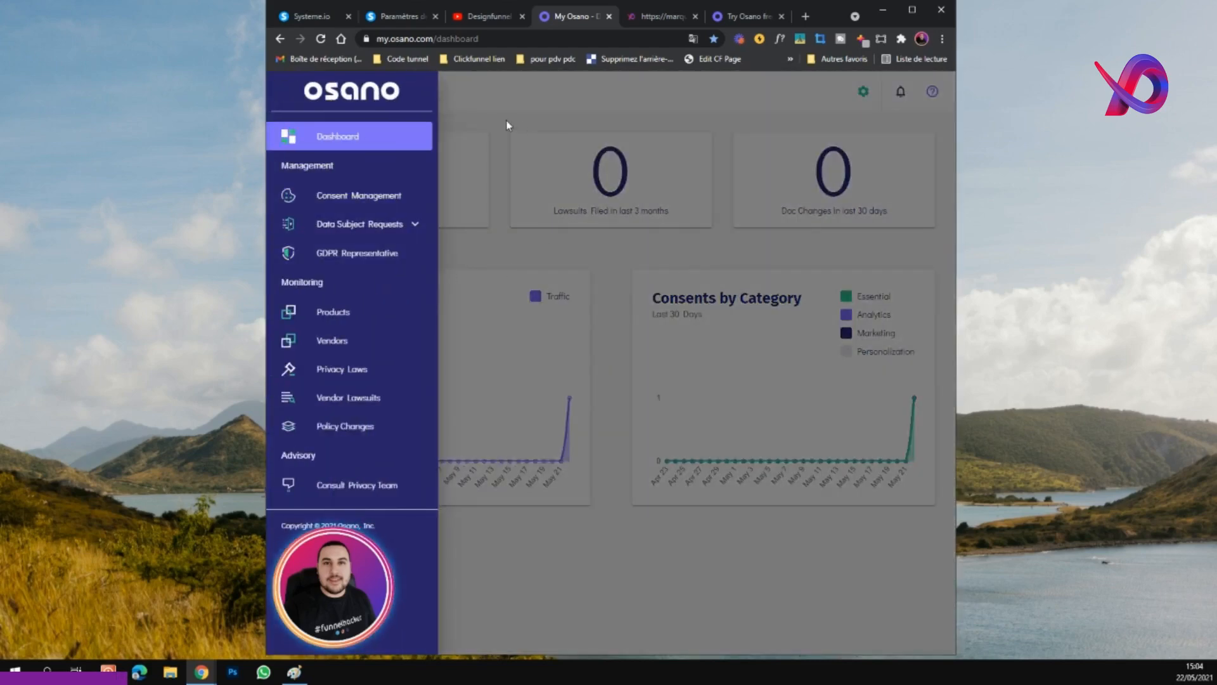
{"action": "left_click", "coordinate": [507, 125]}
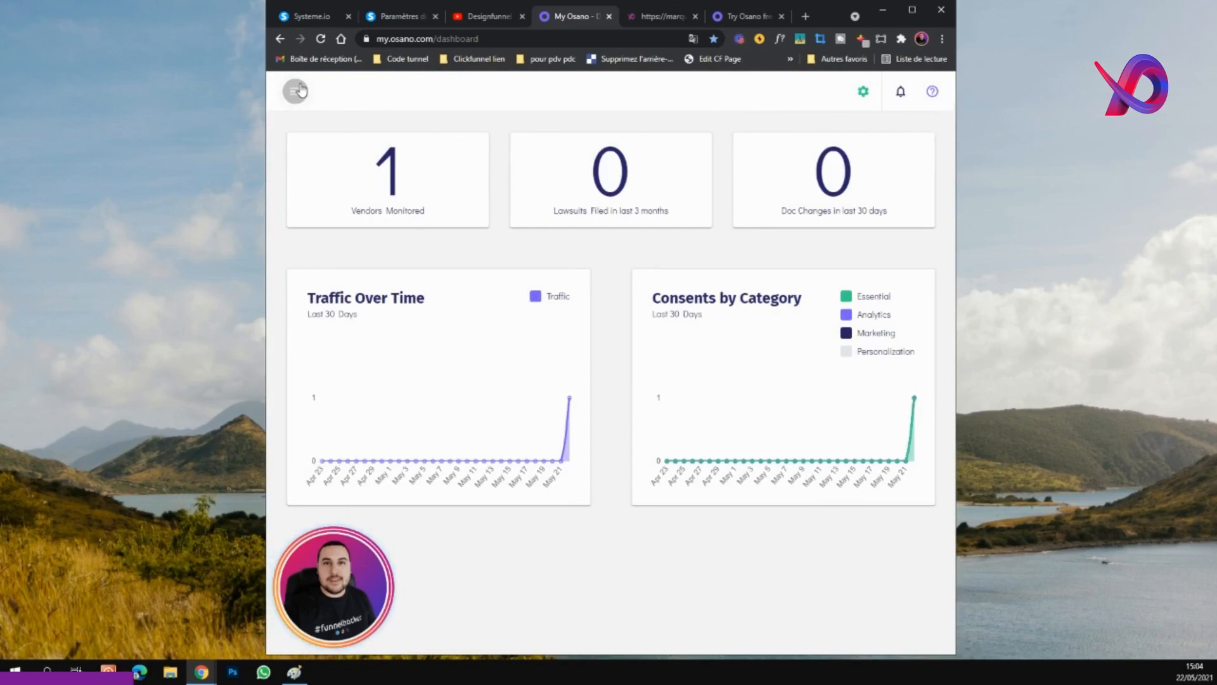
{"action": "left_click", "coordinate": [301, 91]}
{"action": "left_click", "coordinate": [440, 282]}
{"action": "left_click", "coordinate": [294, 91]}
{"action": "left_click", "coordinate": [364, 135]}
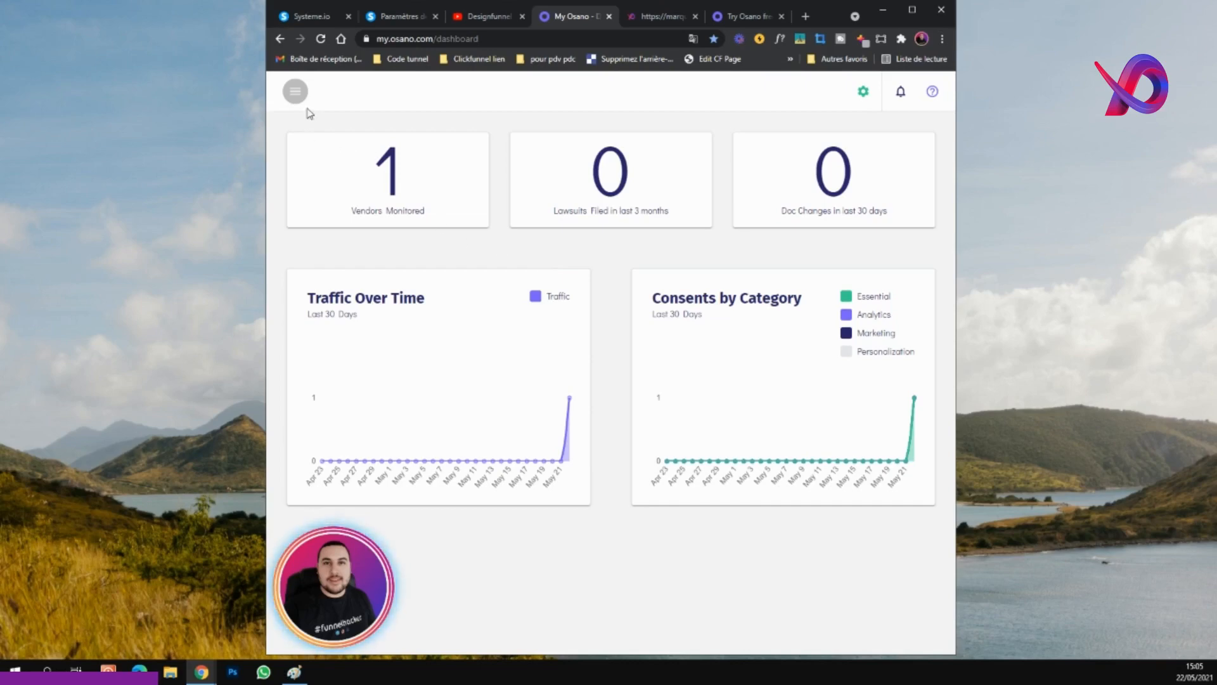
Try translating the My Osano dashboard page into French, and restore the English version.
{"action": "left_click", "coordinate": [295, 91]}
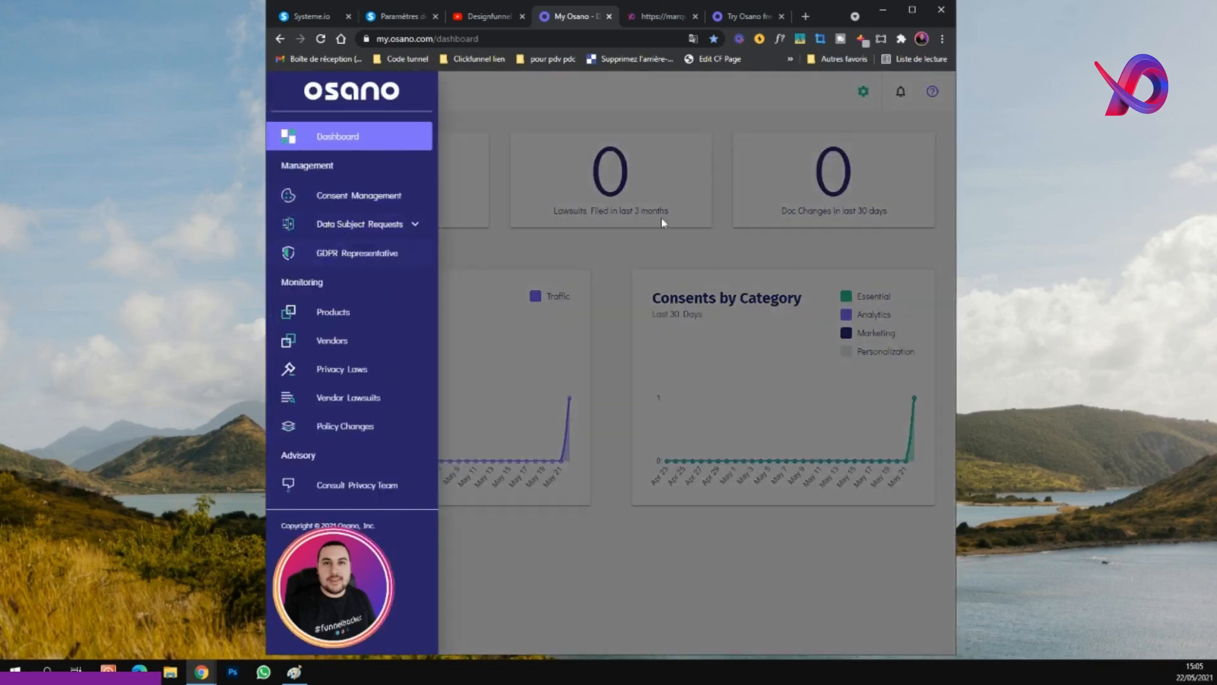
{"action": "left_click", "coordinate": [694, 38]}
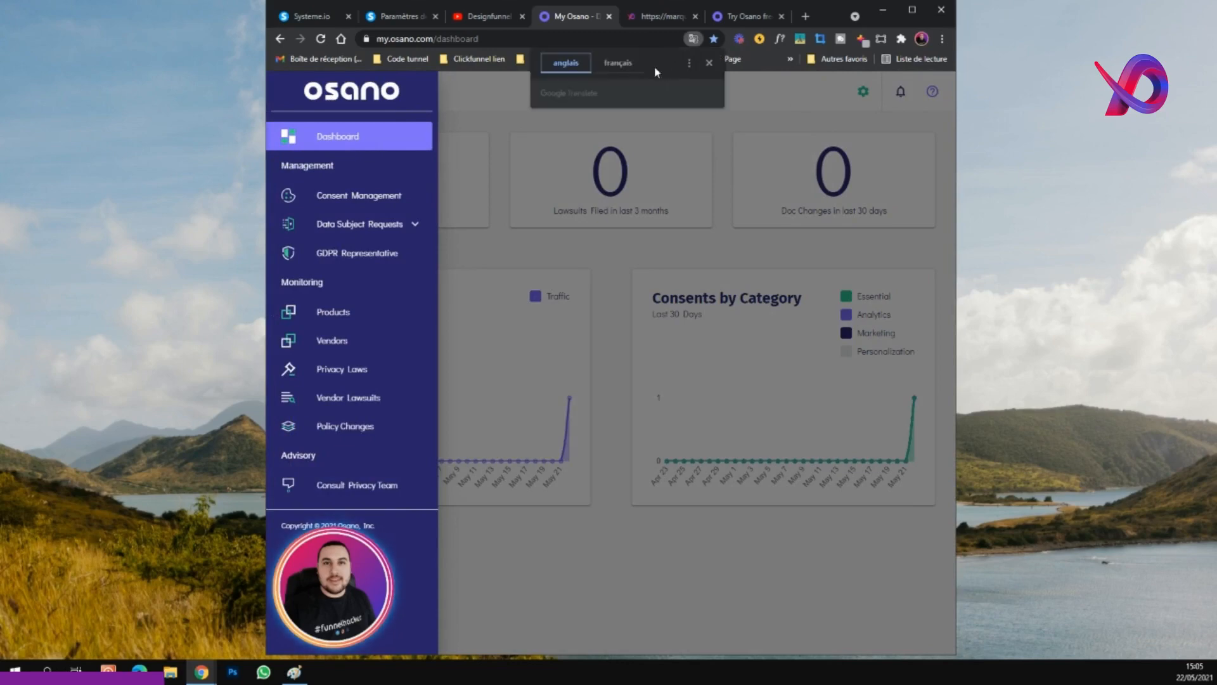
{"action": "left_click", "coordinate": [618, 64]}
{"action": "left_click", "coordinate": [568, 64]}
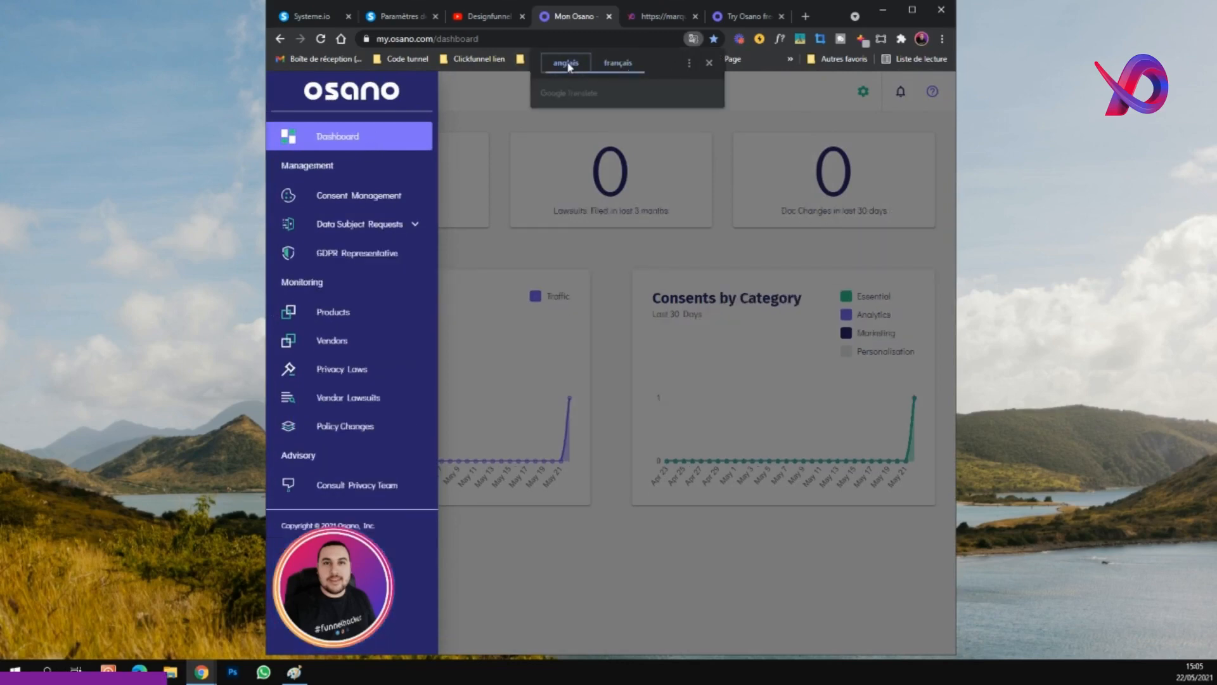
{"action": "left_click", "coordinate": [482, 121]}
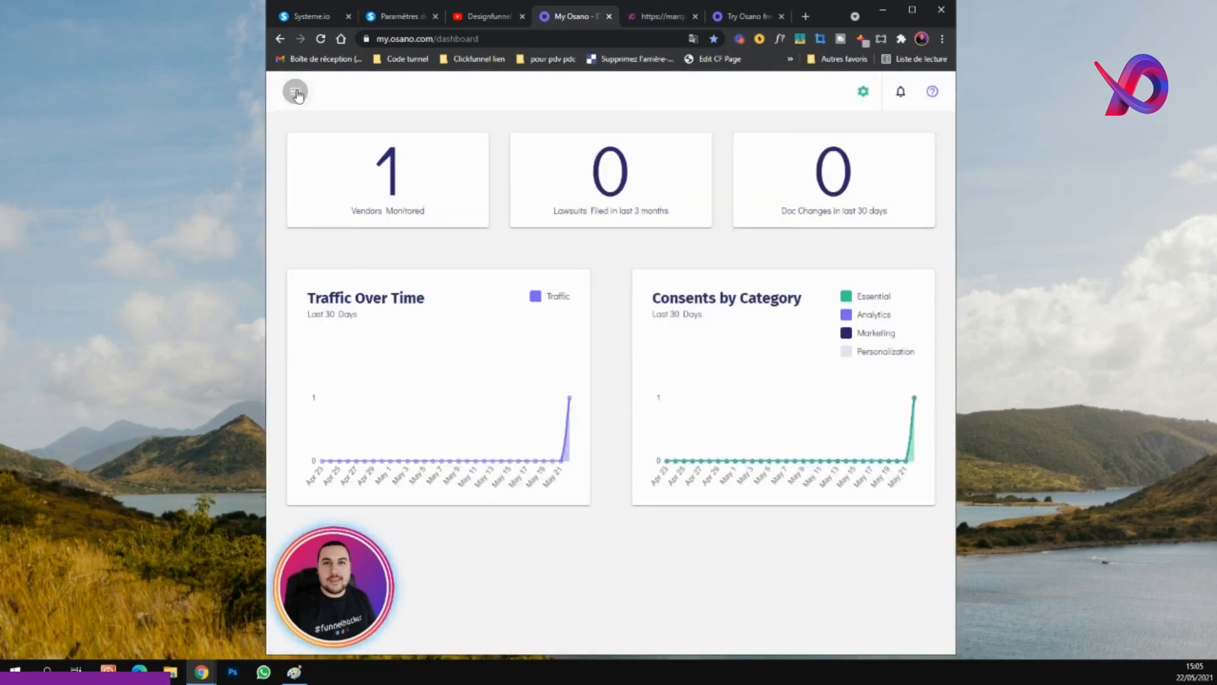
Delete the existing Pour SIO configuration from Consent Management.
{"action": "left_click", "coordinate": [295, 92]}
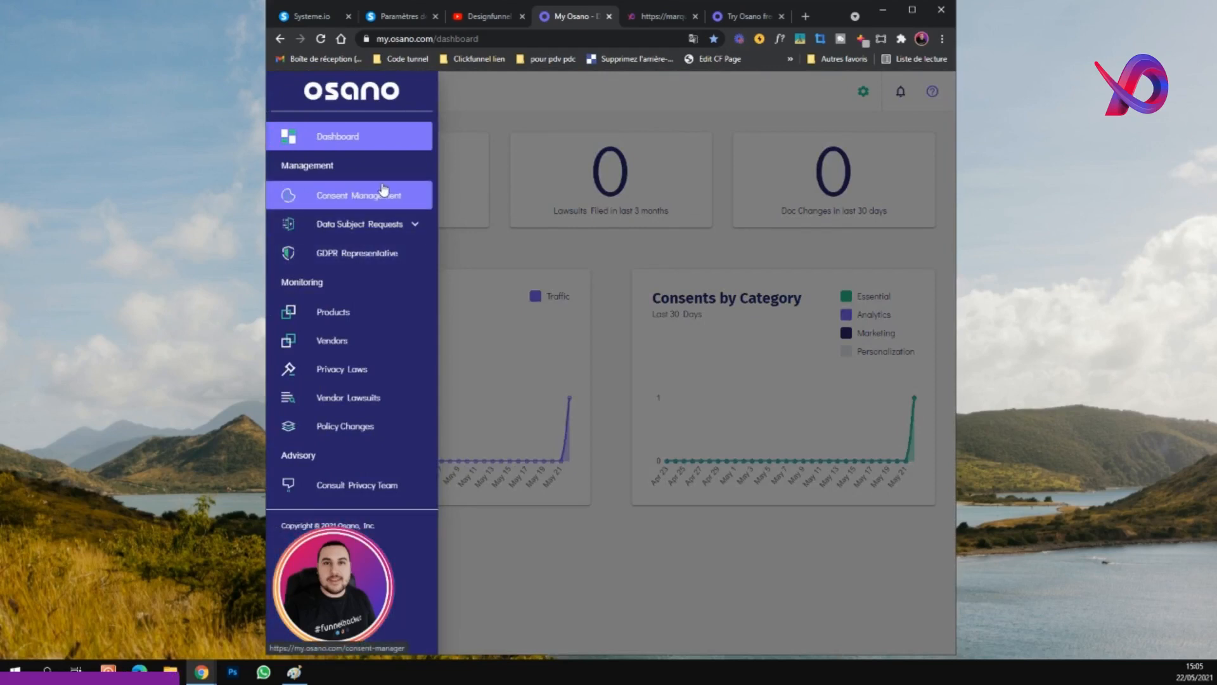
{"action": "left_click", "coordinate": [332, 202]}
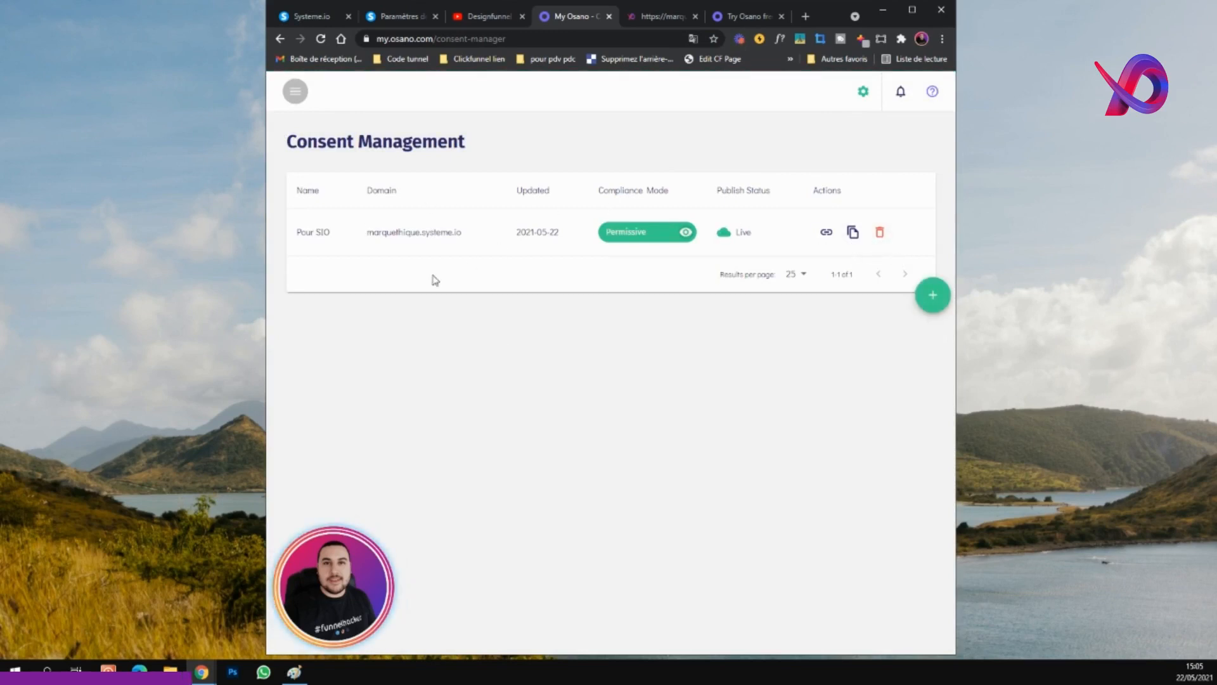
{"action": "left_click", "coordinate": [881, 233]}
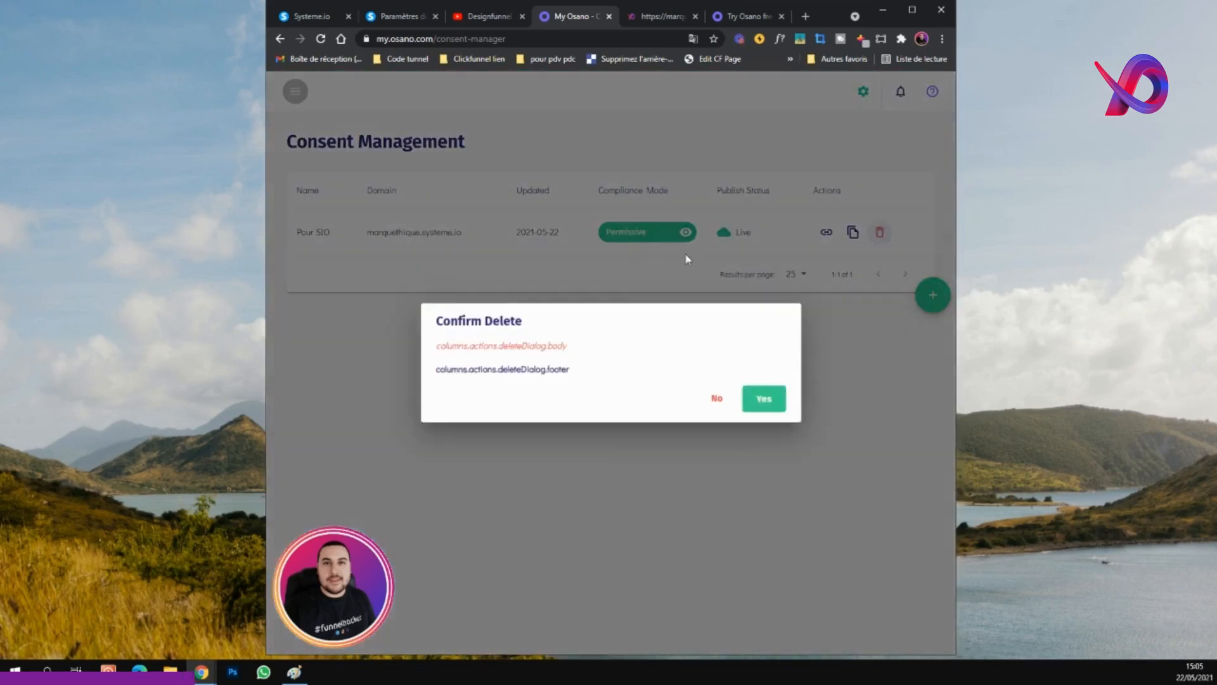
{"action": "left_click", "coordinate": [765, 399]}
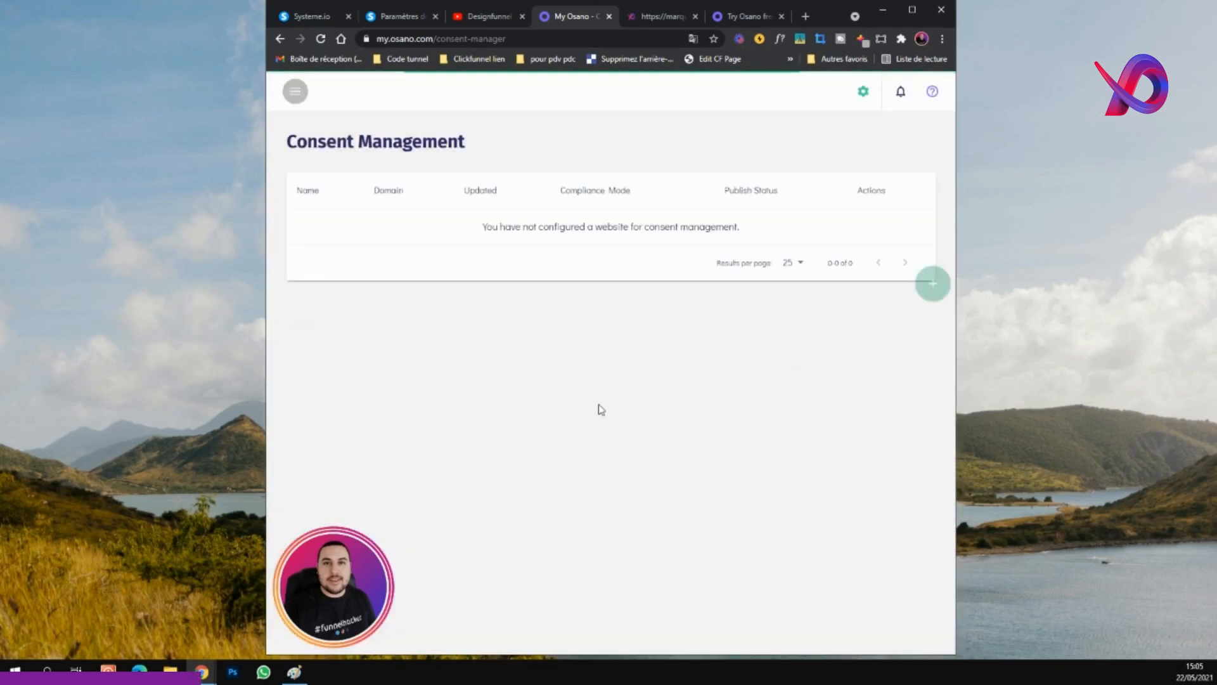
Start a new consent management configuration and name it Pour SIO.
{"action": "left_click", "coordinate": [930, 283]}
{"action": "left_click", "coordinate": [440, 260]}
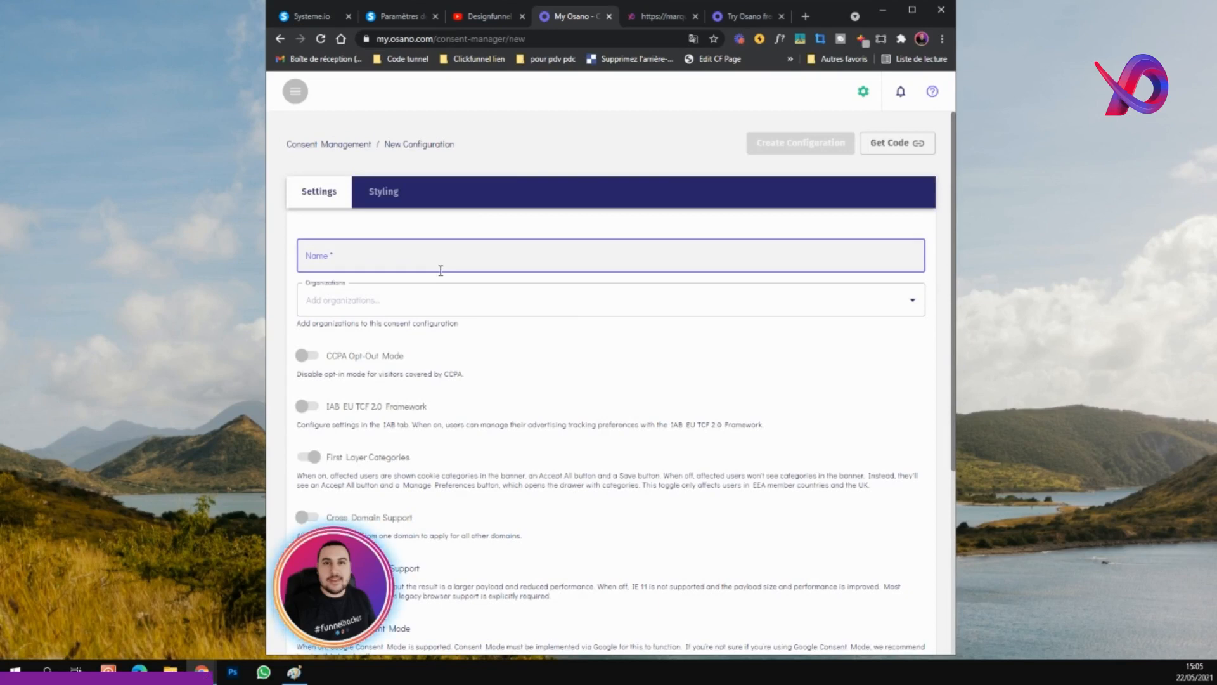
{"action": "type", "text": "Pour"}
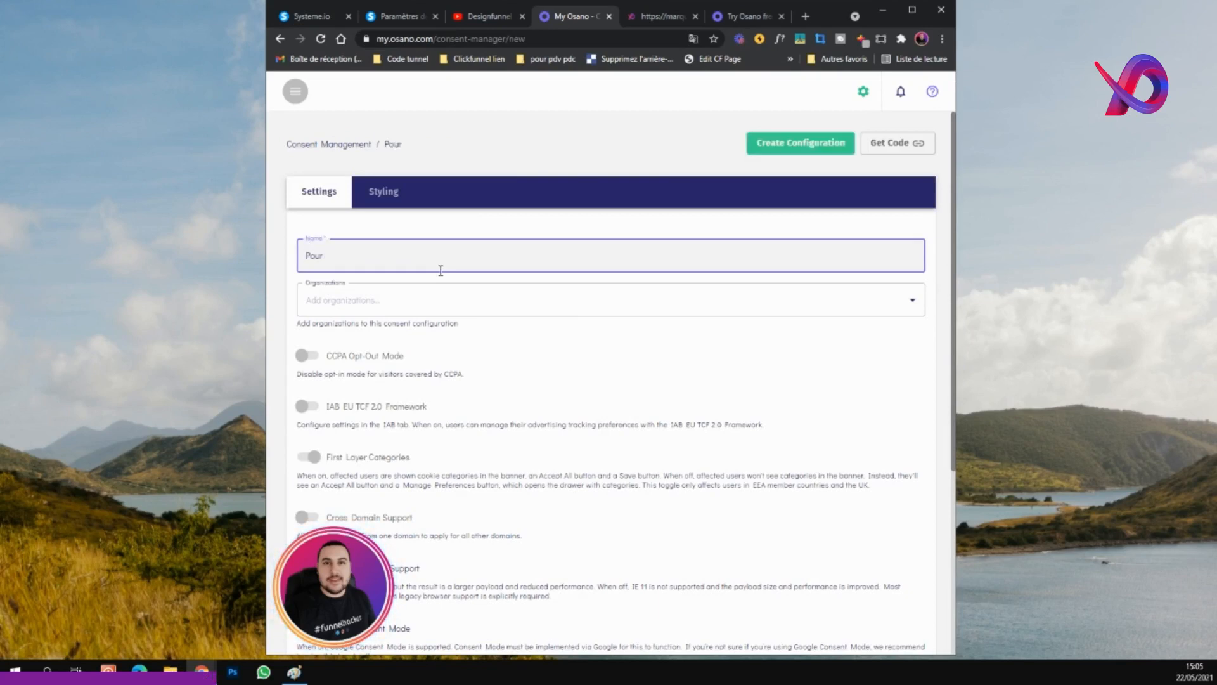
{"action": "type", "text": " SIO"}
Examine the new configuration's settings, including the organization choices and the plan availability of CCPA Opt-Out Mode.
{"action": "scroll", "coordinate": [456, 266], "scroll_direction": "down", "scroll_amount": 1}
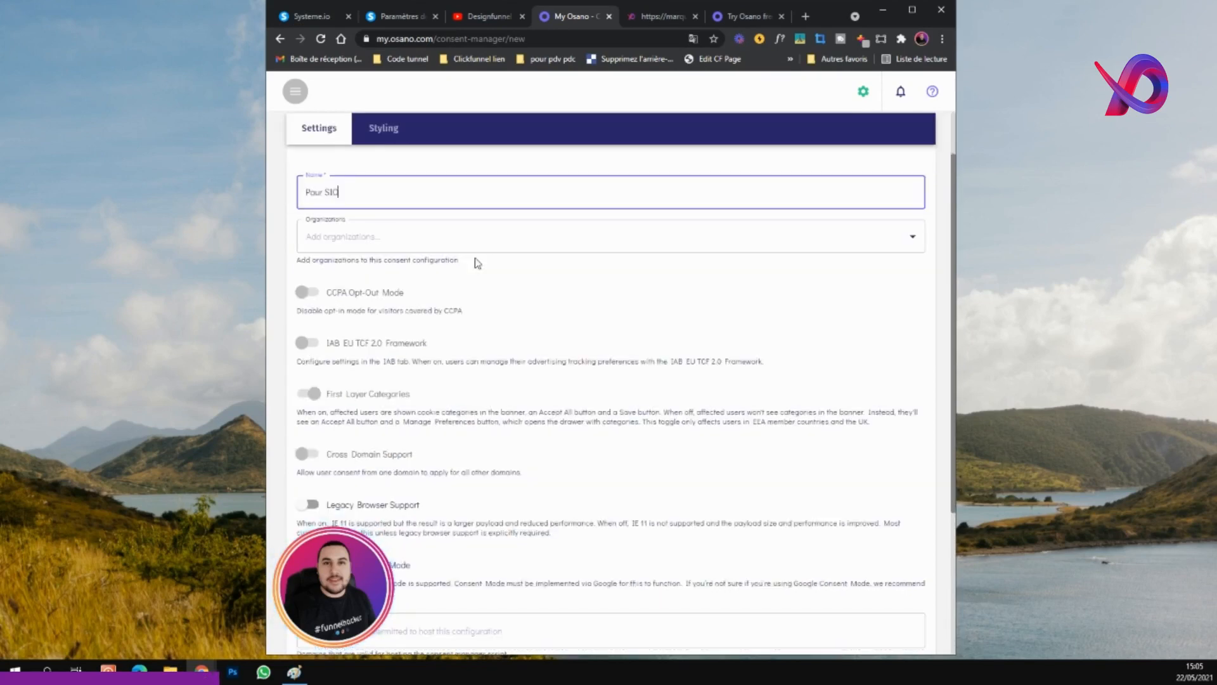
{"action": "left_click", "coordinate": [454, 241]}
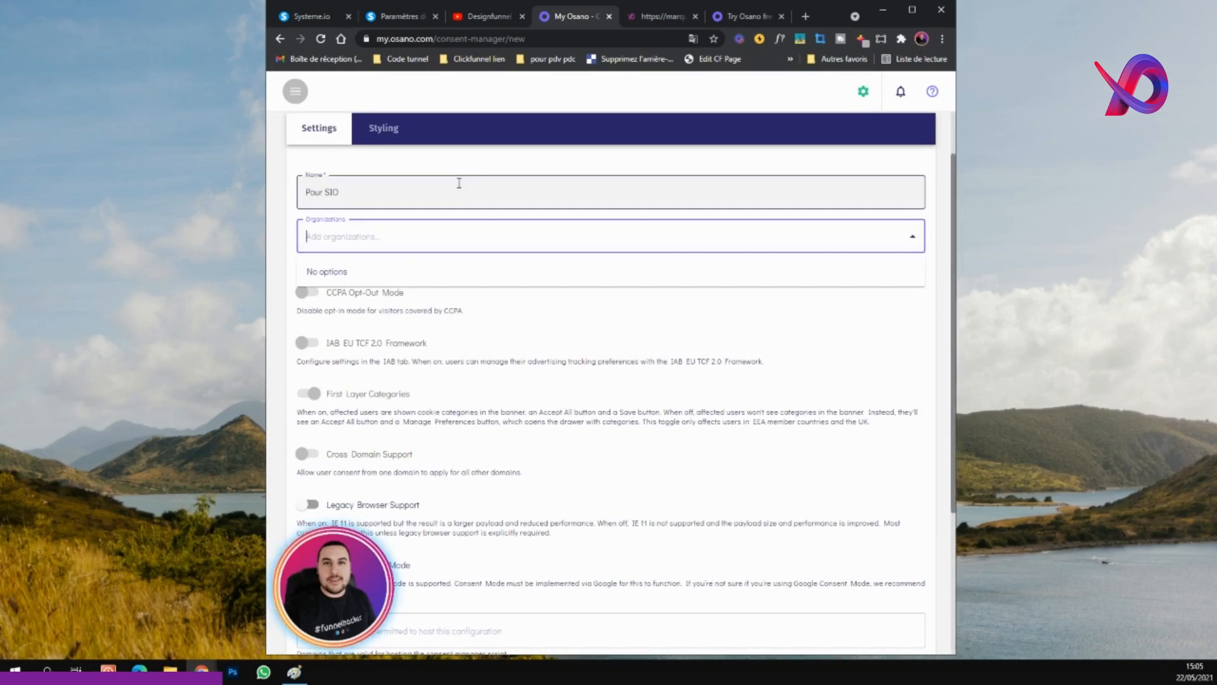
{"action": "left_click", "coordinate": [466, 164]}
{"action": "scroll", "coordinate": [469, 190], "scroll_direction": "down", "scroll_amount": 3}
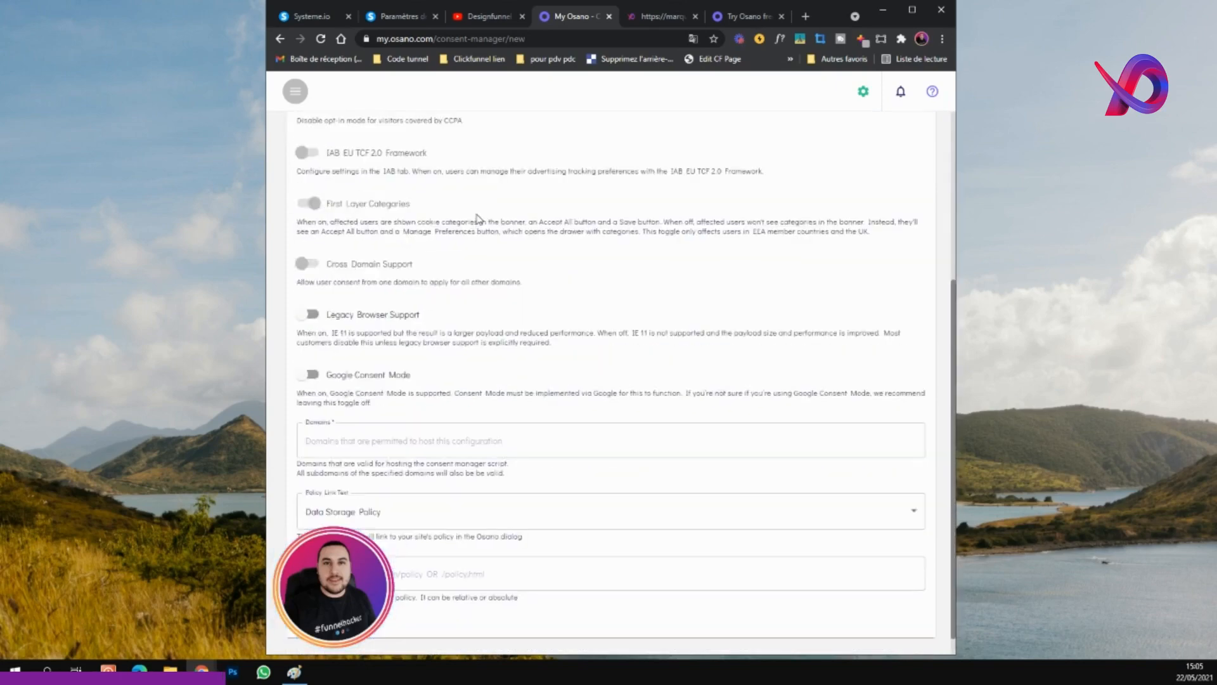
{"action": "scroll", "coordinate": [479, 215], "scroll_direction": "up", "scroll_amount": 2}
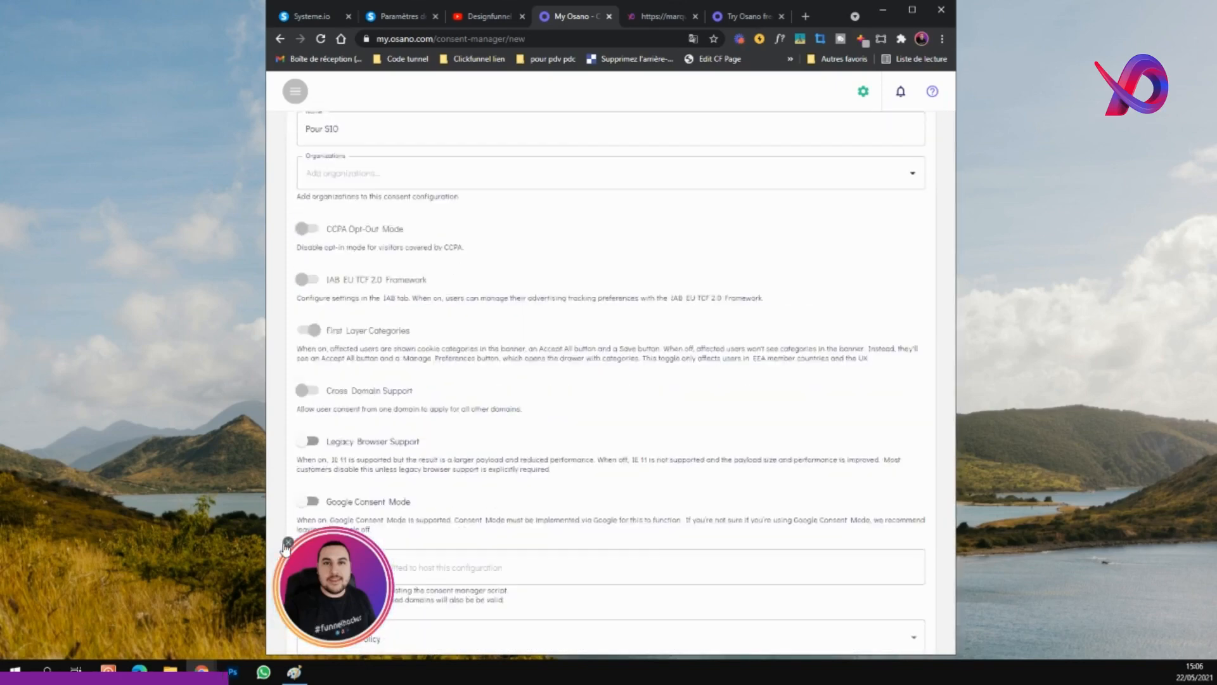
{"action": "scroll", "coordinate": [486, 378], "scroll_direction": "up", "scroll_amount": 2}
{"action": "scroll", "coordinate": [349, 311], "scroll_direction": "down", "scroll_amount": 1}
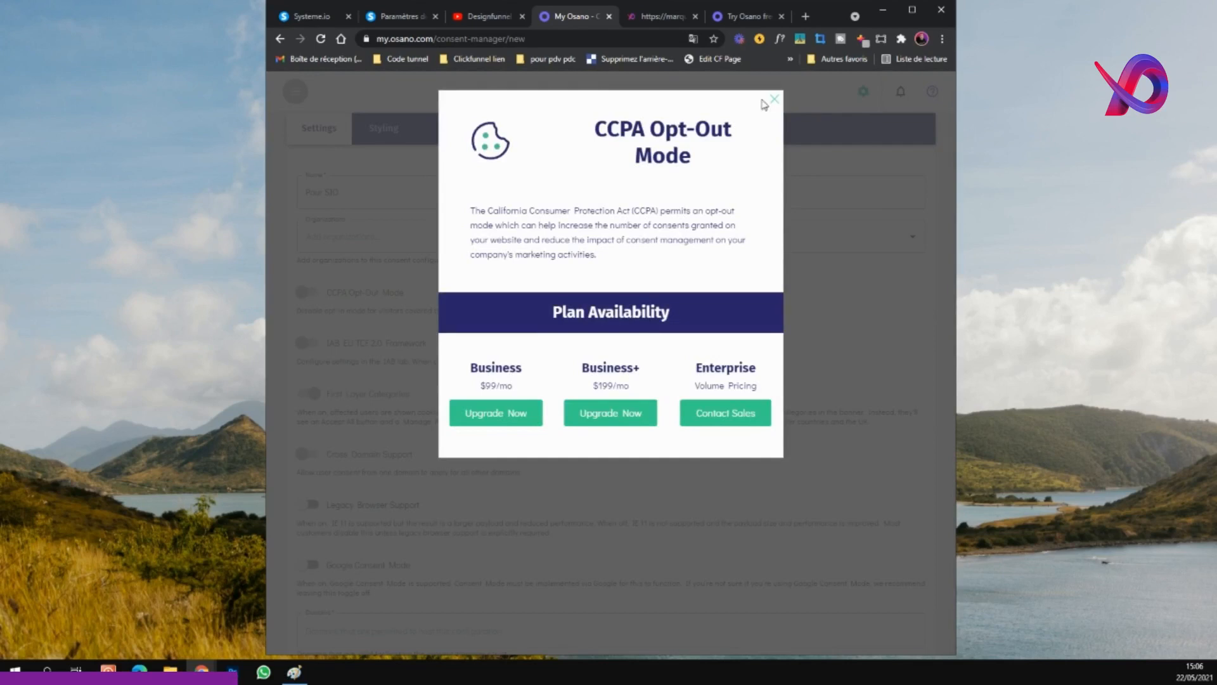
{"action": "left_click", "coordinate": [773, 101]}
{"action": "scroll", "coordinate": [474, 209], "scroll_direction": "down", "scroll_amount": 2}
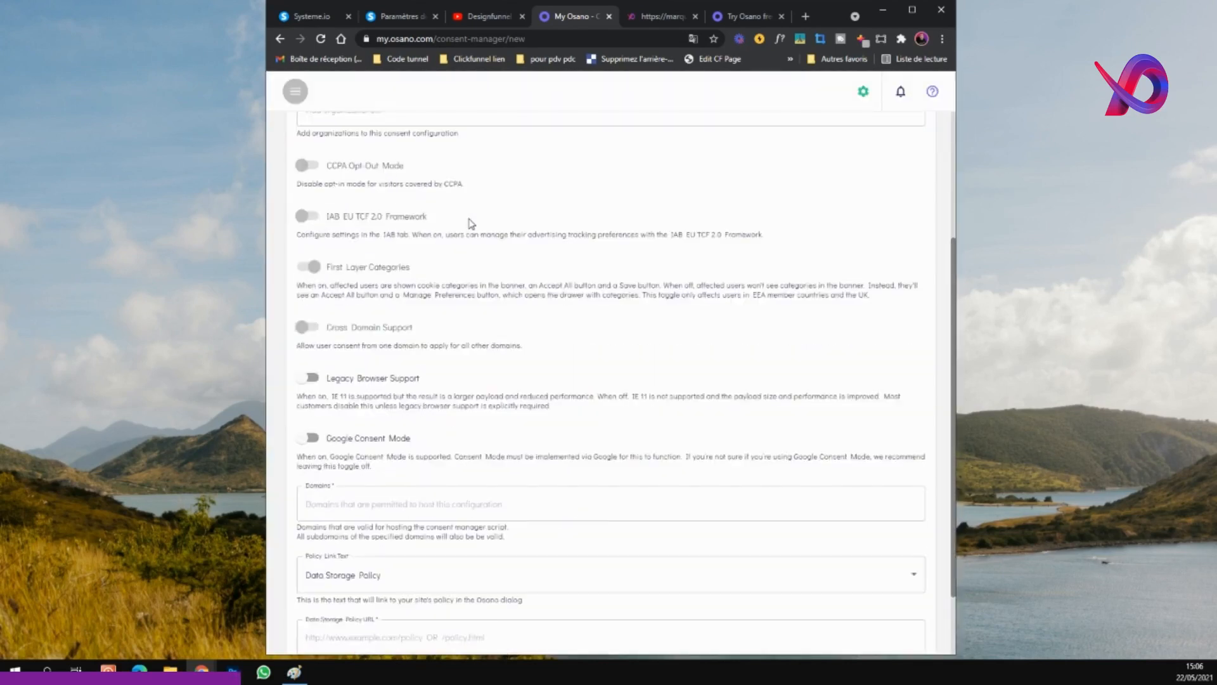
Enable Google Consent Mode and add marquethique.systeme.io as a domain permitted to host the configuration.
{"action": "scroll", "coordinate": [469, 224], "scroll_direction": "down", "scroll_amount": 1}
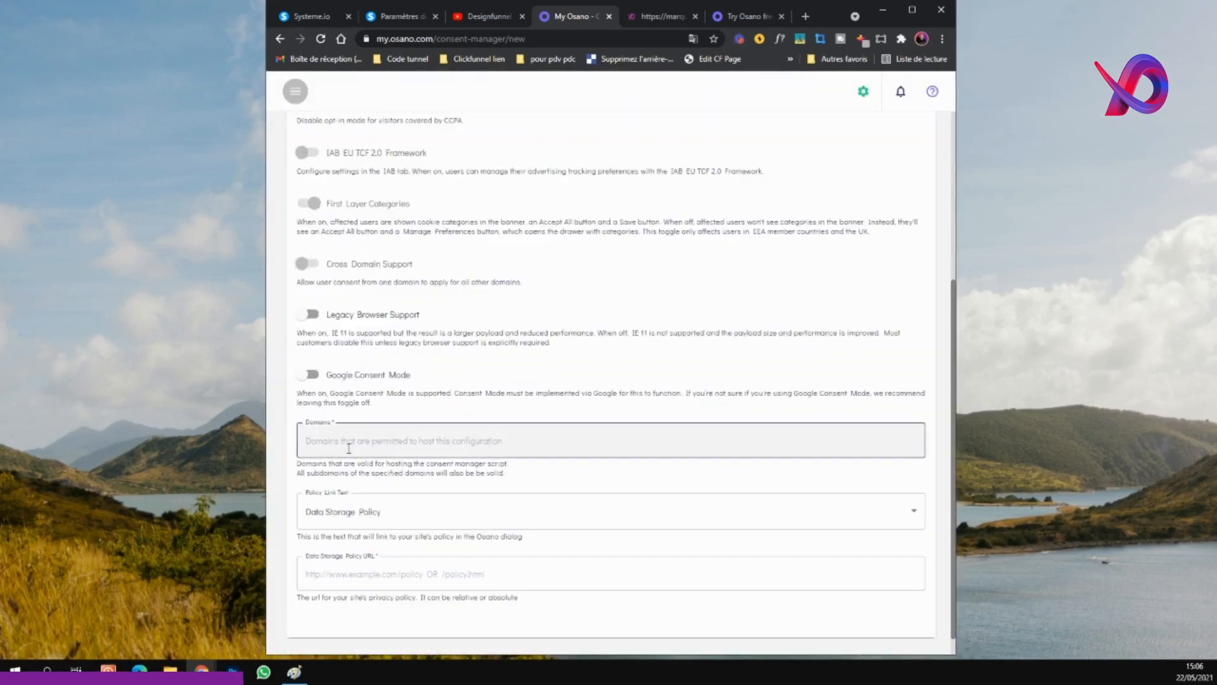
{"action": "left_click", "coordinate": [310, 378]}
{"action": "scroll", "coordinate": [324, 393], "scroll_direction": "down", "scroll_amount": 1}
{"action": "left_click", "coordinate": [336, 424]}
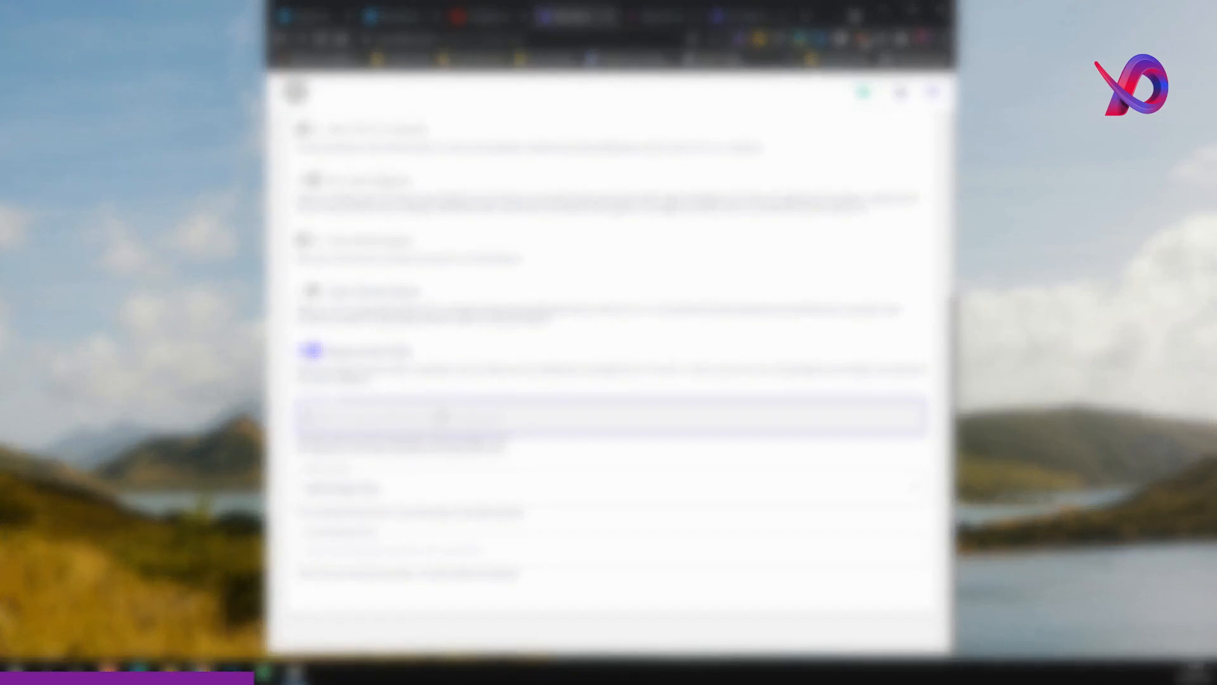
{"action": "type", "text": "marquethique"}
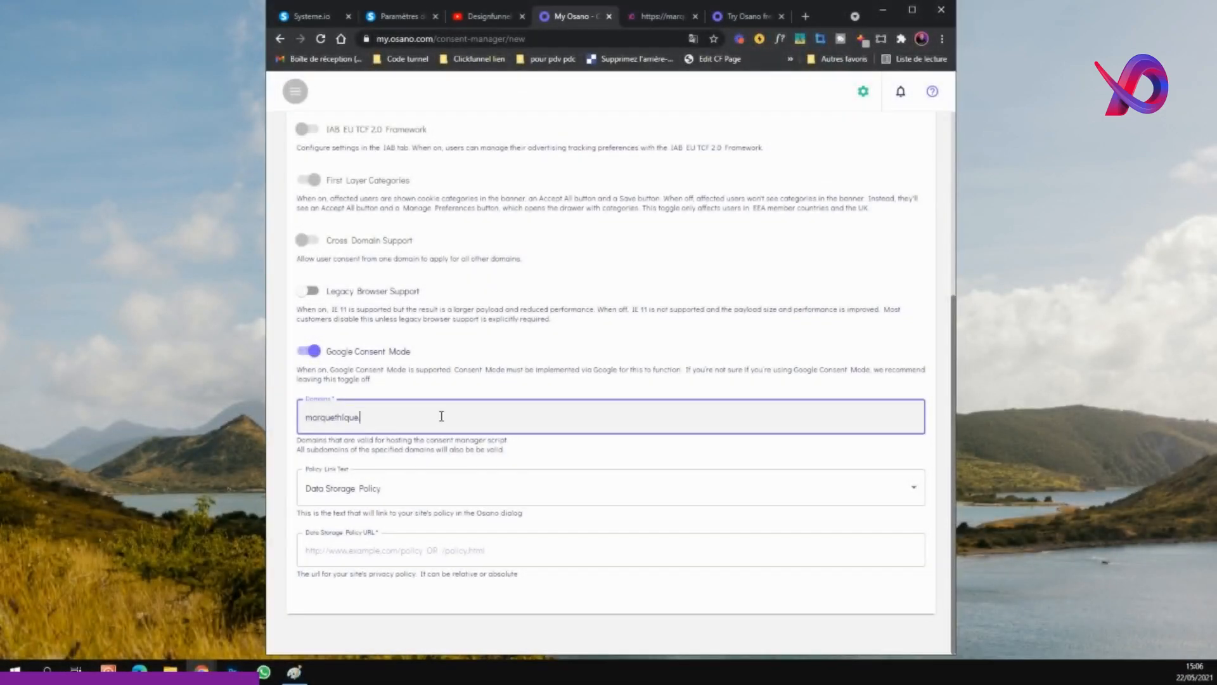
{"action": "type", "text": ".systeme.io"}
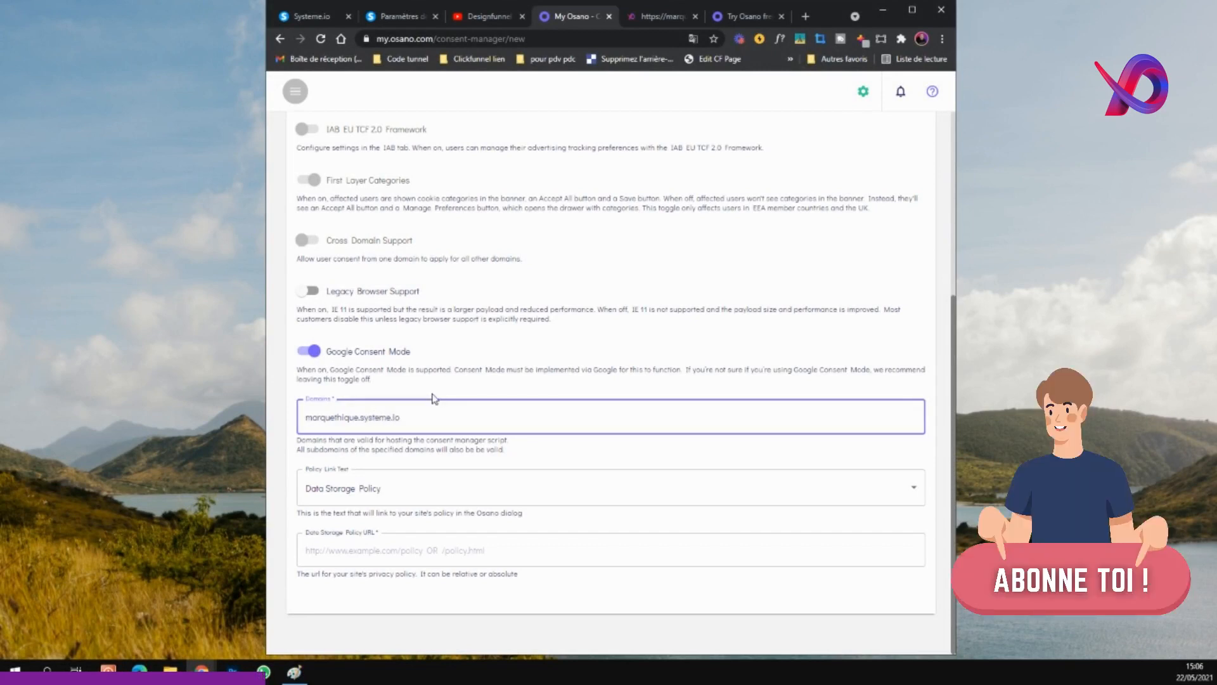
{"action": "key", "text": "Return"}
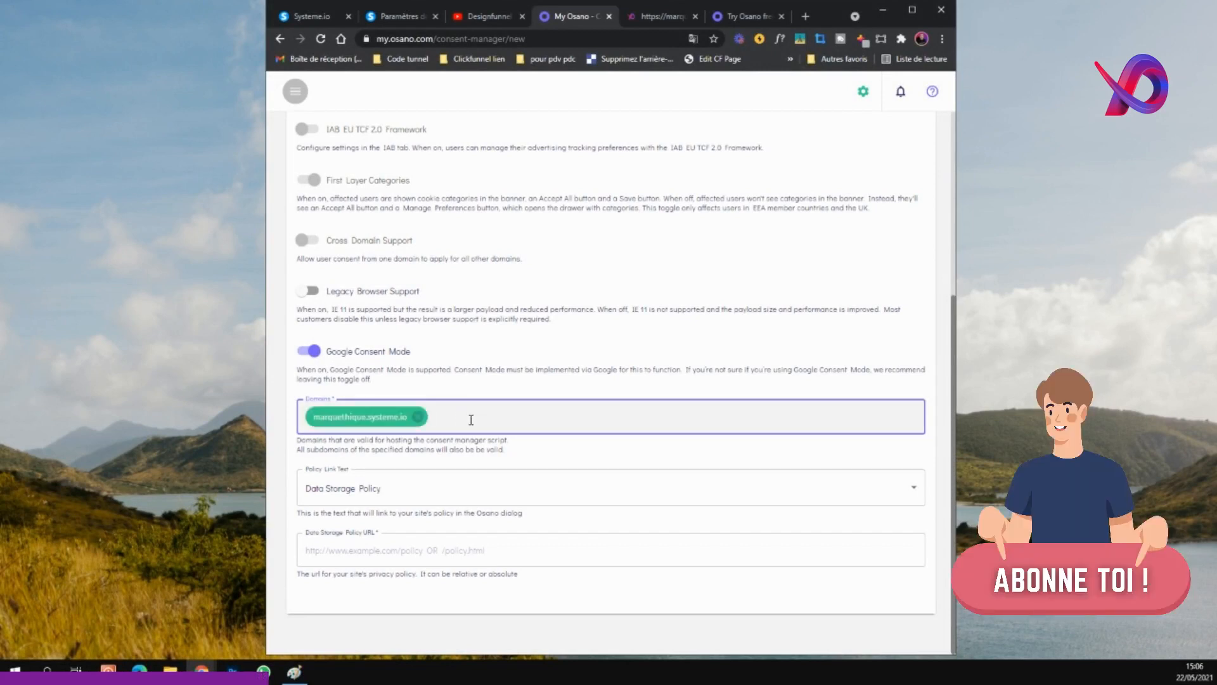
{"action": "type", "text": "p"}
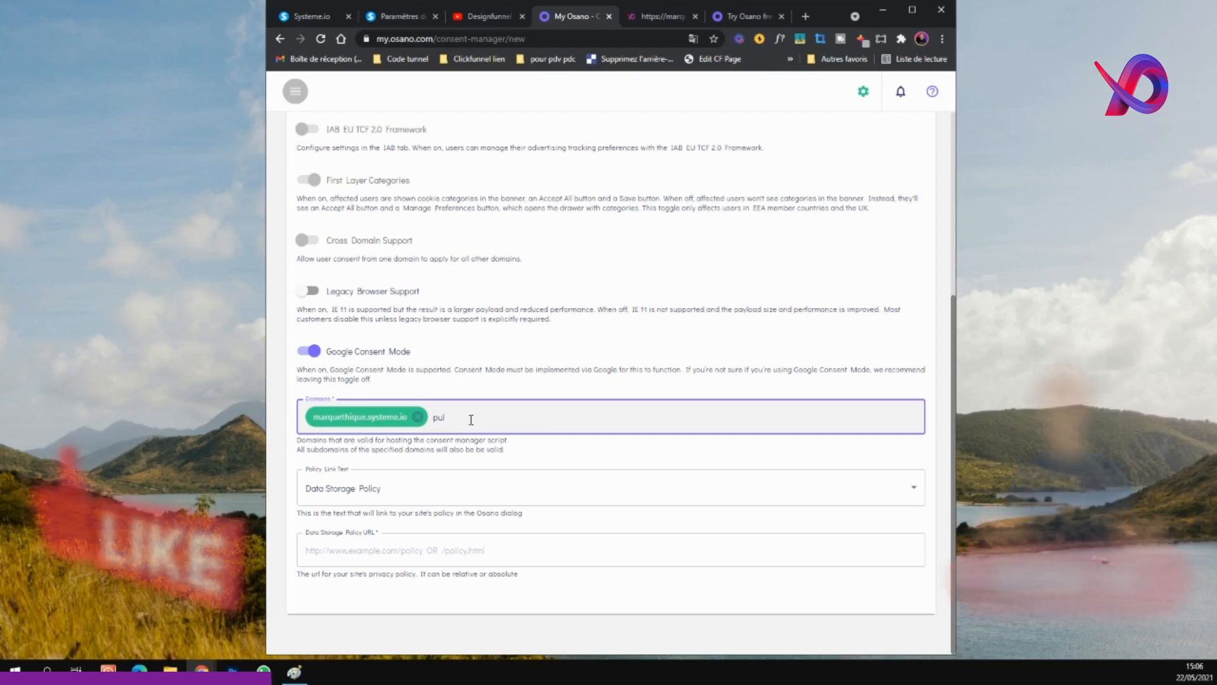
{"action": "key", "text": "BackSpace"}
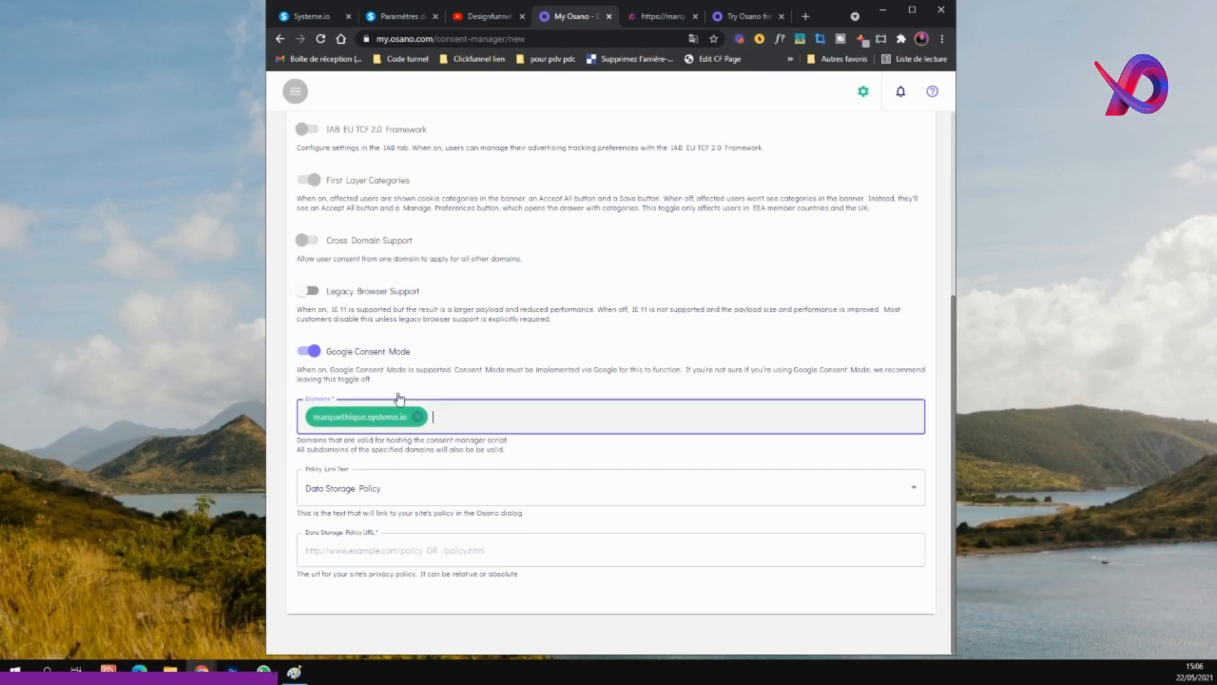
Try Privacy Policy as the policy link text and switch it back to Data Storage Policy.
{"action": "left_click", "coordinate": [375, 495]}
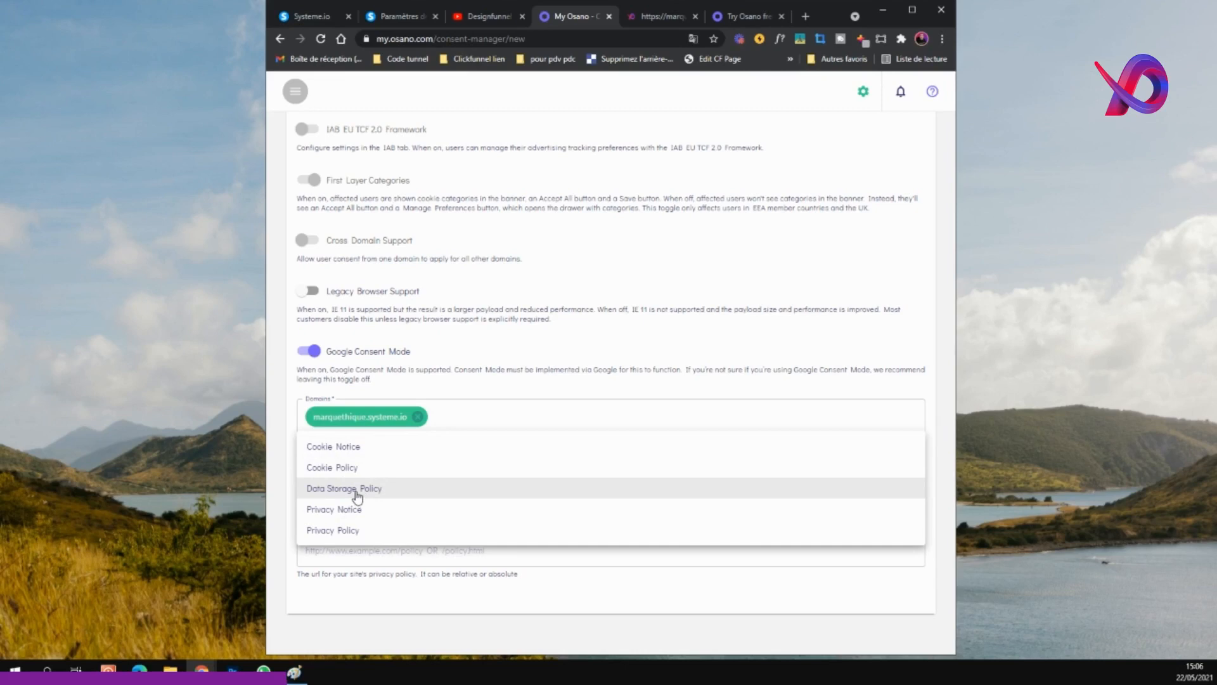
{"action": "left_click", "coordinate": [357, 496]}
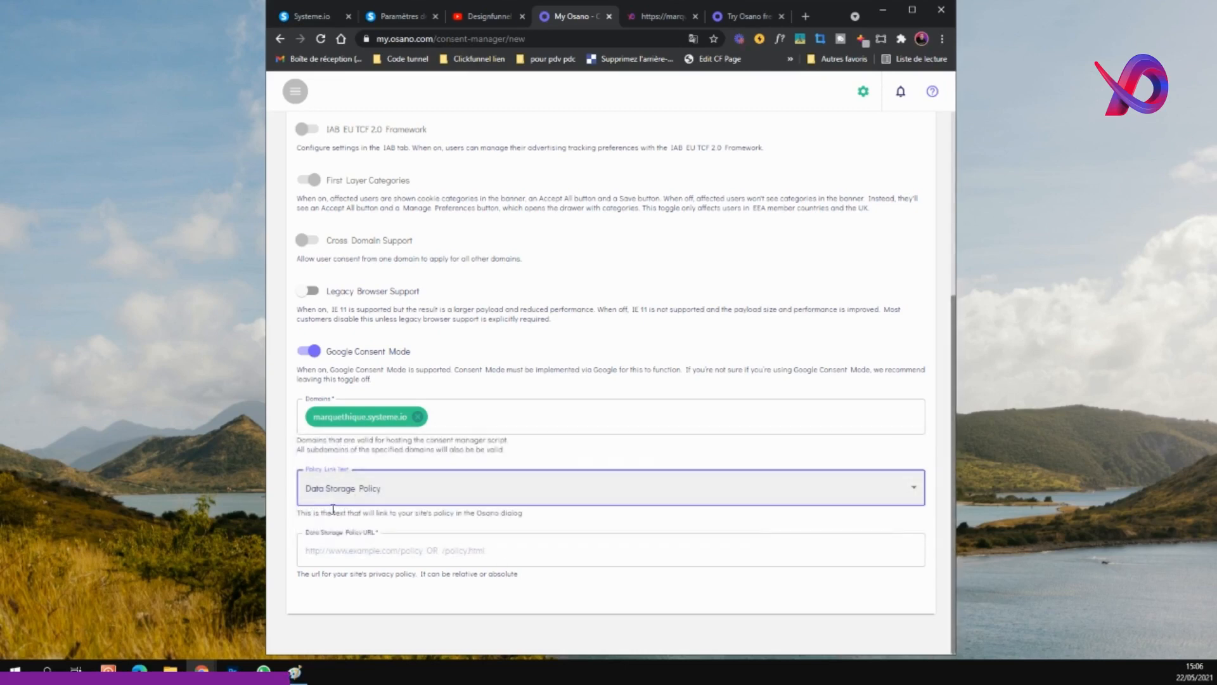
{"action": "left_click", "coordinate": [374, 495]}
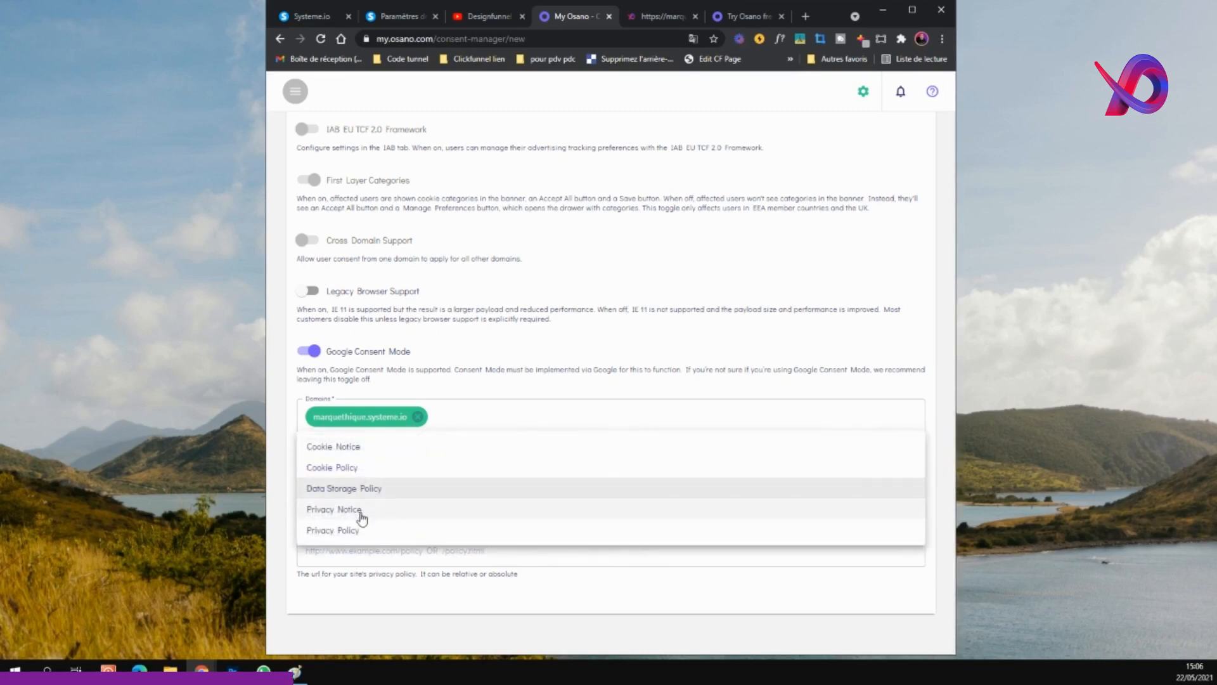
{"action": "left_click", "coordinate": [348, 530]}
{"action": "left_click", "coordinate": [359, 491]}
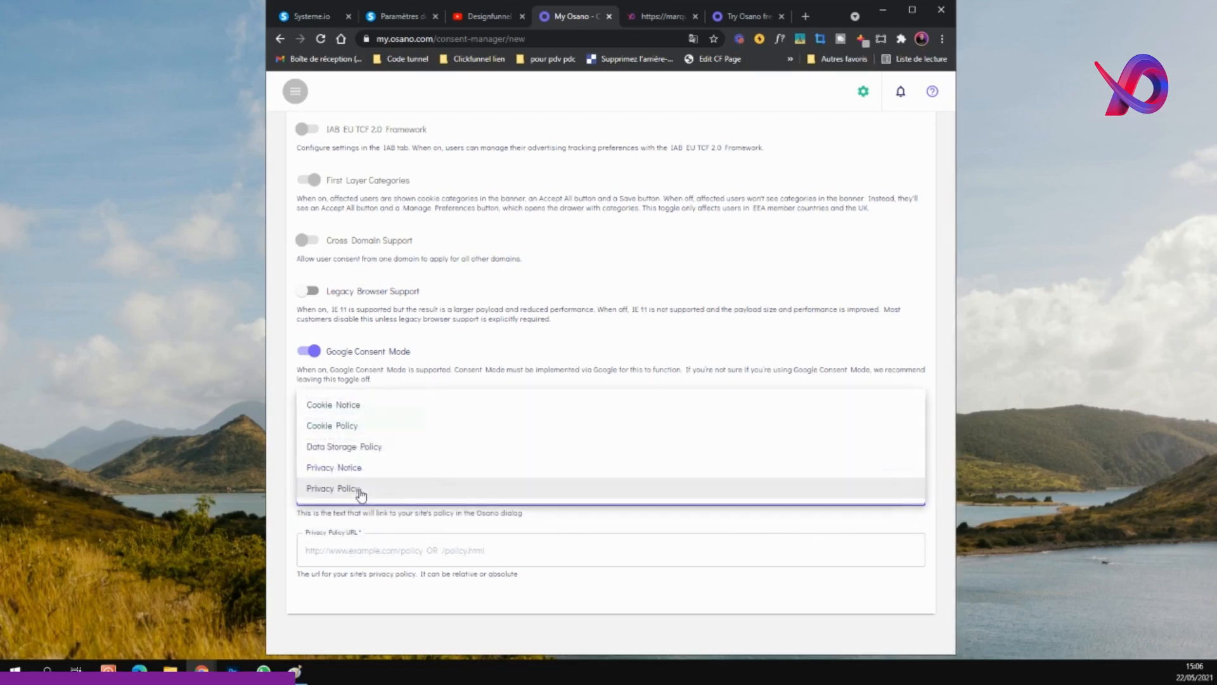
{"action": "left_click", "coordinate": [366, 450]}
Copy the web address of the marquethique Conditions générales de vente page for use as the policy URL.
{"action": "left_click", "coordinate": [324, 550]}
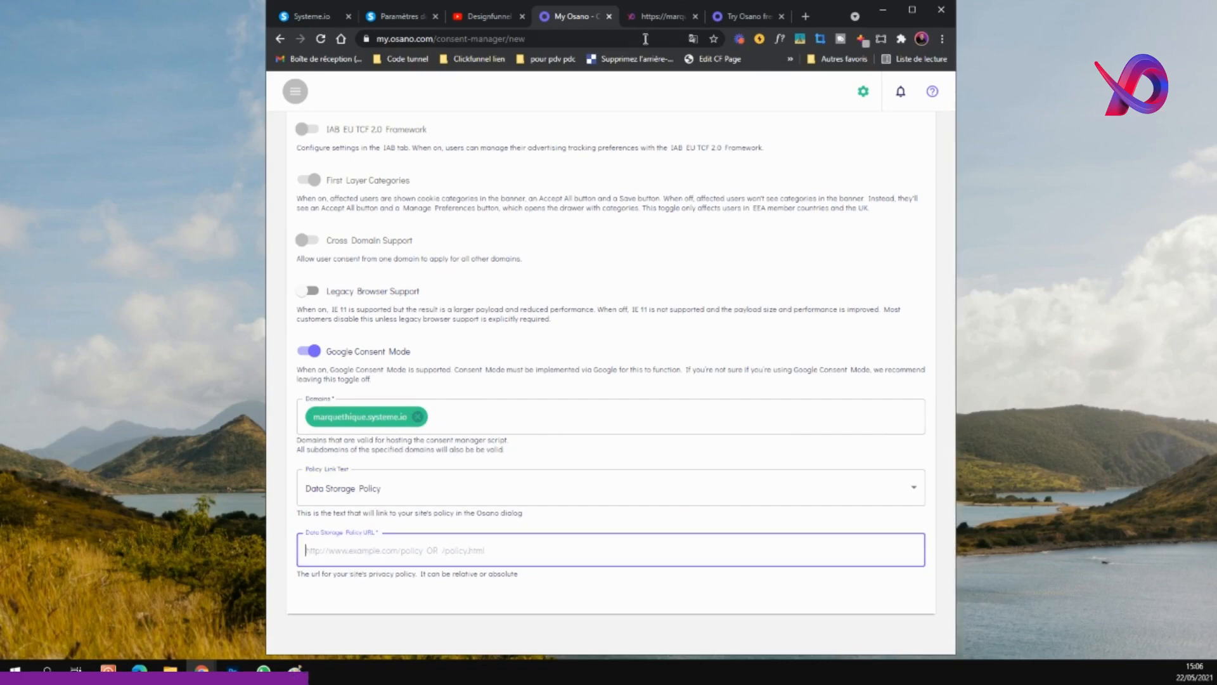
{"action": "left_click", "coordinate": [661, 16]}
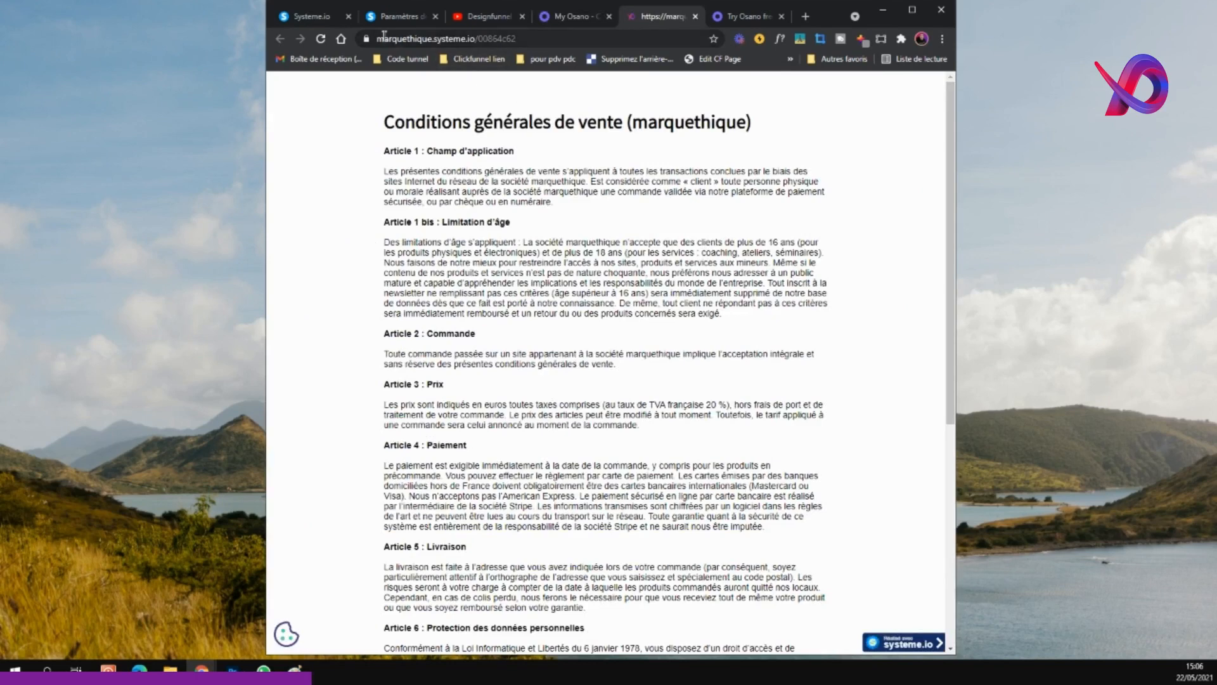
{"action": "left_click", "coordinate": [413, 42]}
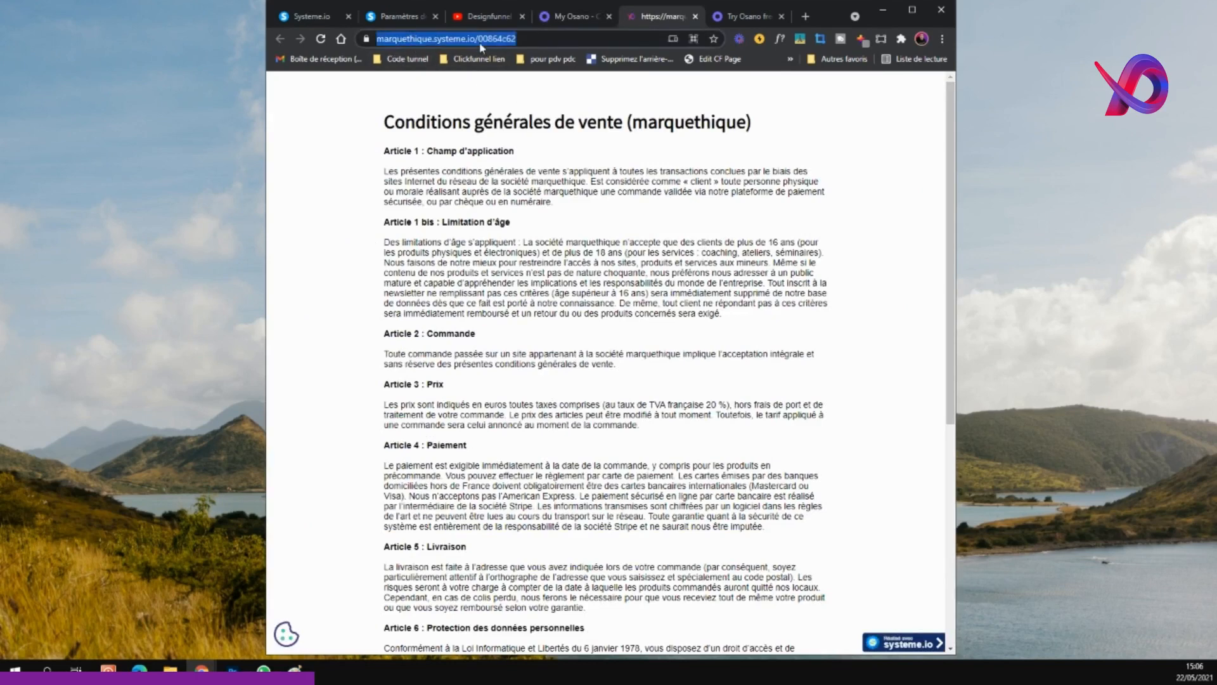
{"action": "right_click", "coordinate": [479, 42]}
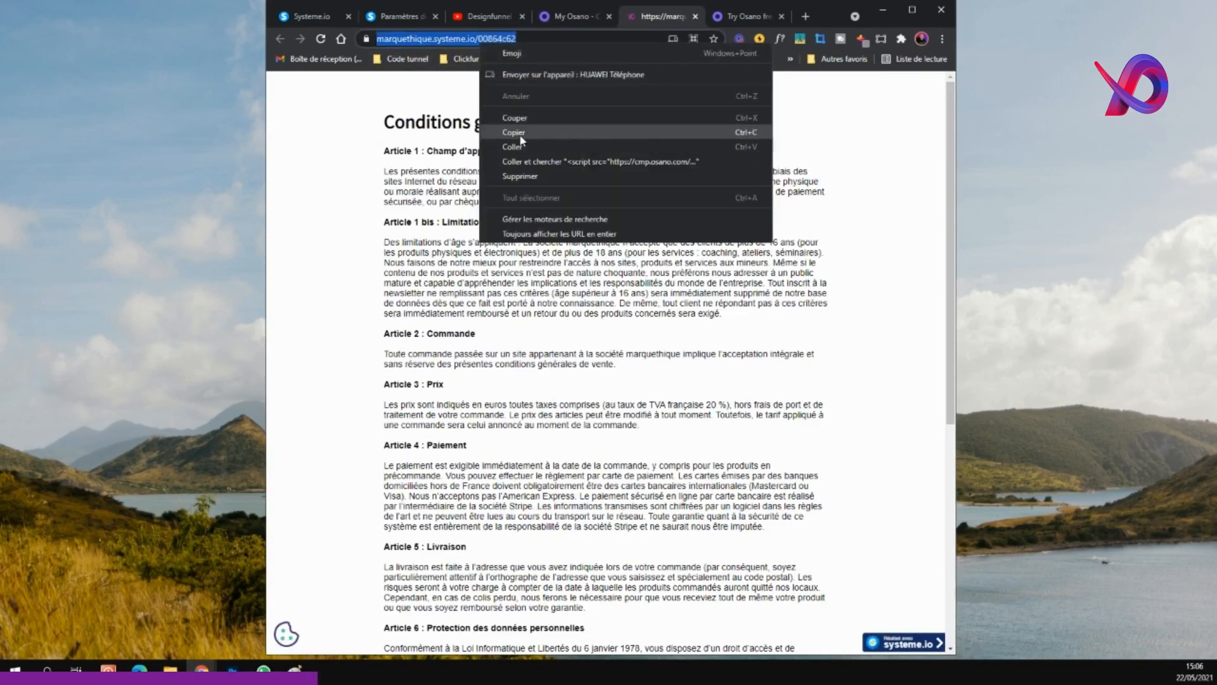
{"action": "left_click", "coordinate": [521, 133]}
{"action": "left_click_drag", "start_coordinate": [394, 122], "coordinate": [726, 154]}
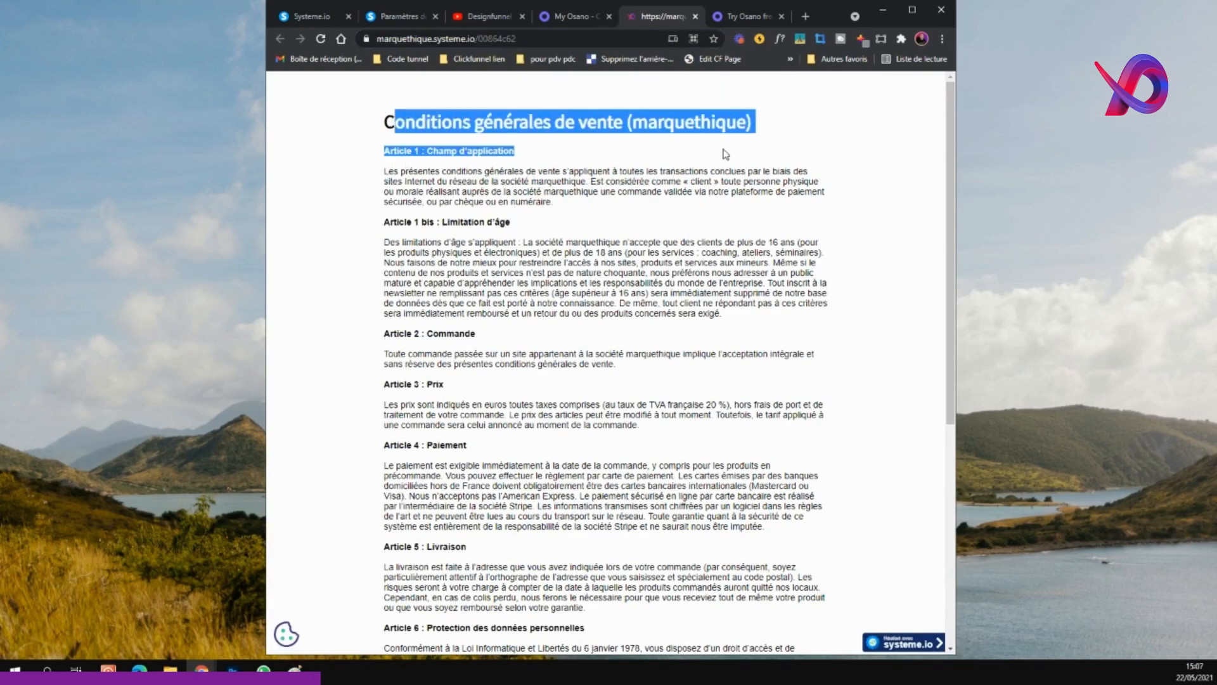
{"action": "left_click", "coordinate": [764, 130]}
{"action": "left_click_drag", "start_coordinate": [462, 139], "coordinate": [384, 124]}
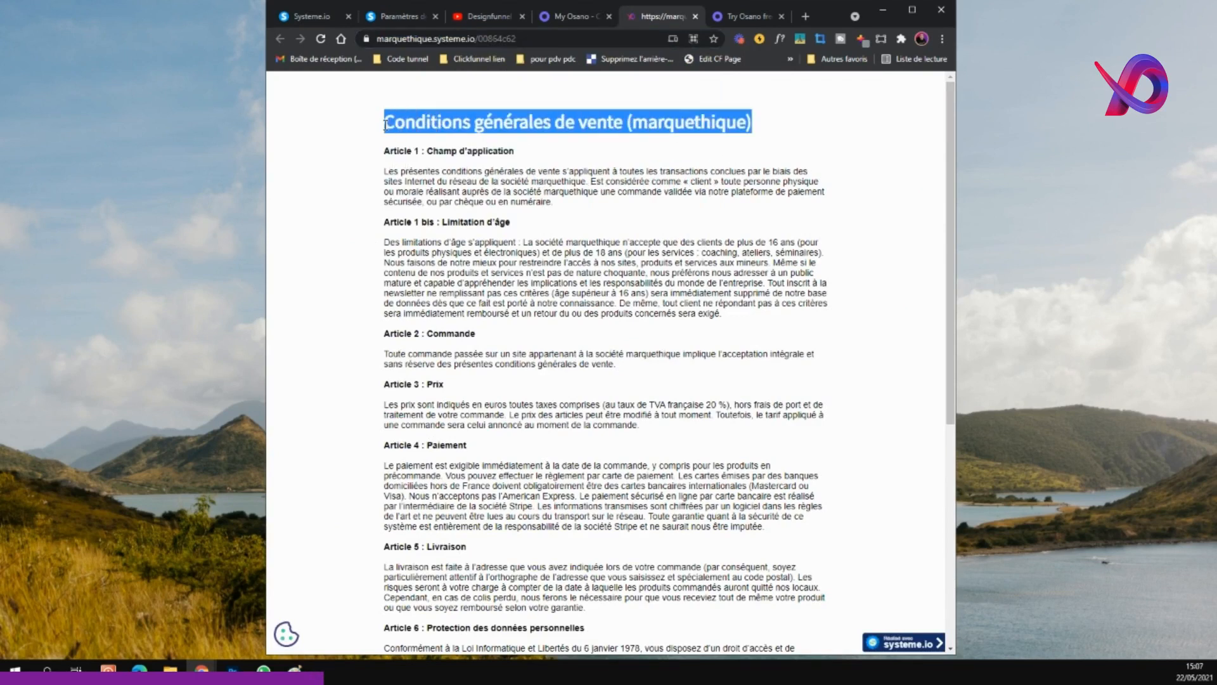
{"action": "left_click", "coordinate": [384, 125]}
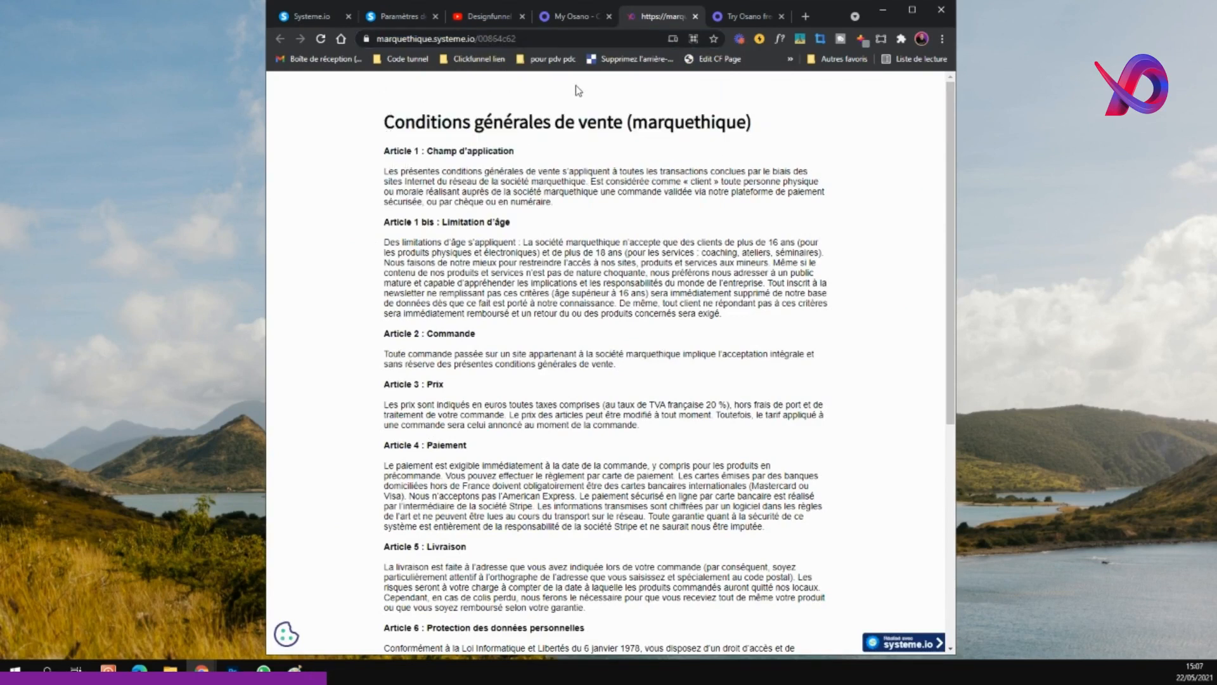
Search Google in a new tab for "politique de confidentialité" and look through the results.
{"action": "left_click", "coordinate": [805, 16]}
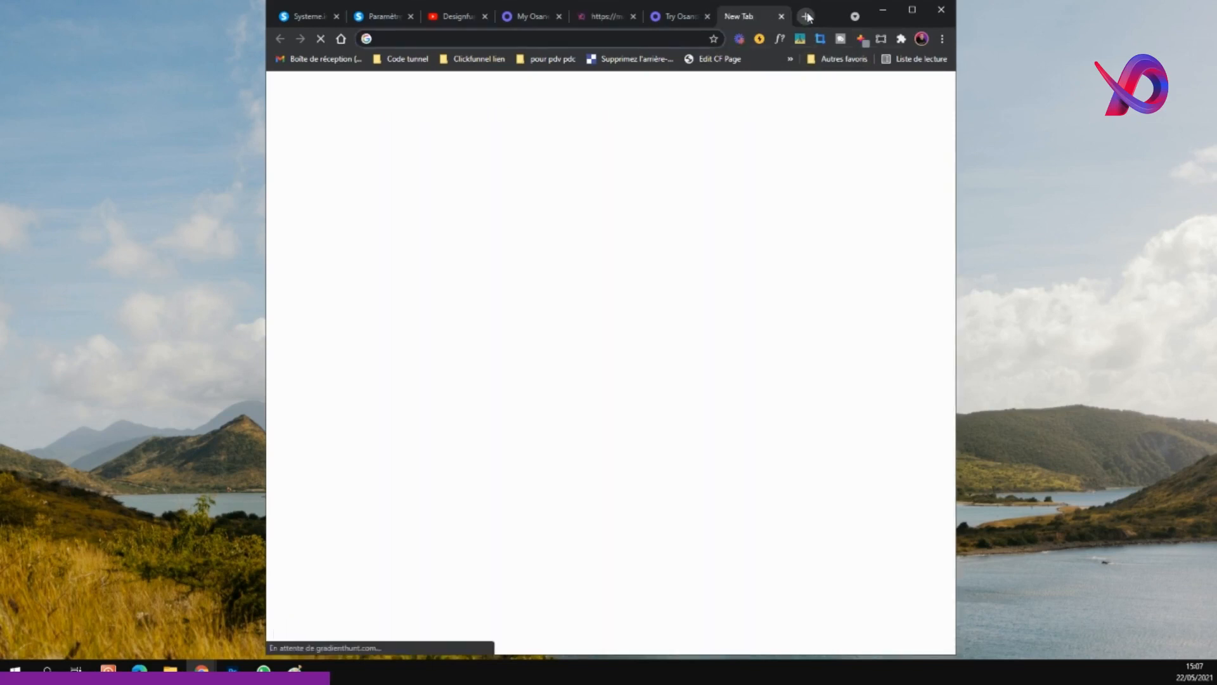
{"action": "type", "text": "politiqu"}
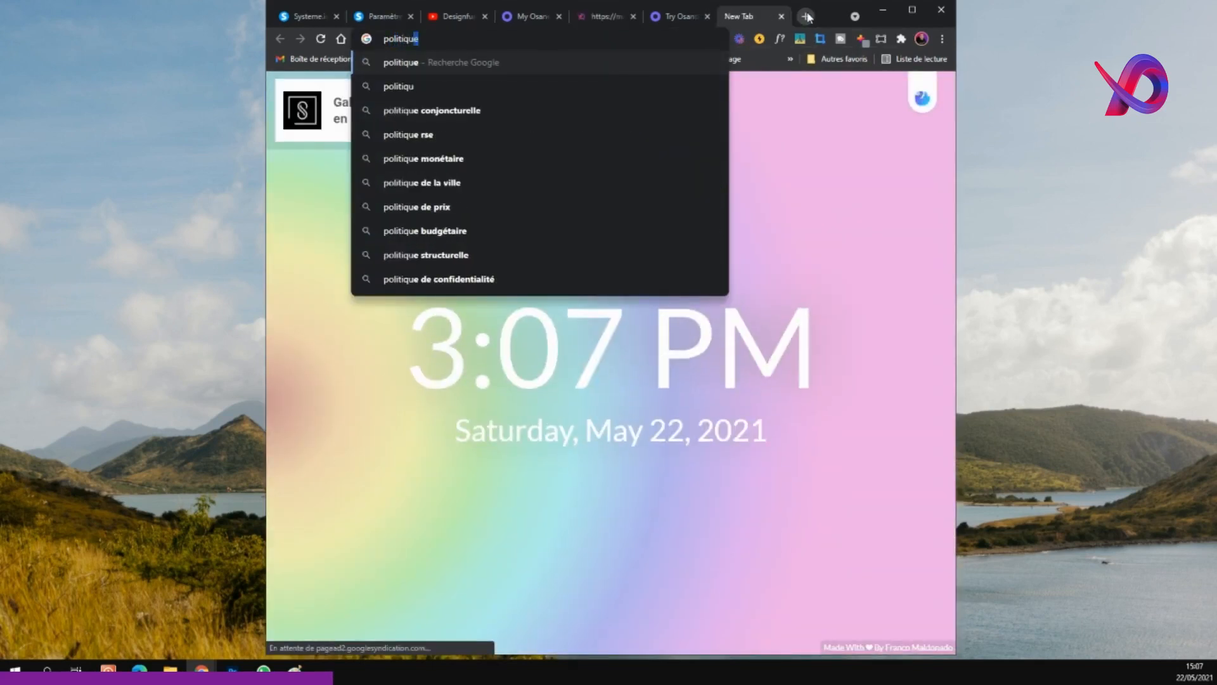
{"action": "key", "text": "Down"}
{"action": "key", "text": "Down"}
{"action": "key", "text": "Down"}
{"action": "key", "text": "Down"}
{"action": "key", "text": "Down"}
{"action": "key", "text": "Down"}
{"action": "key", "text": "Down"}
{"action": "key", "text": "Down"}
{"action": "key", "text": "Down"}
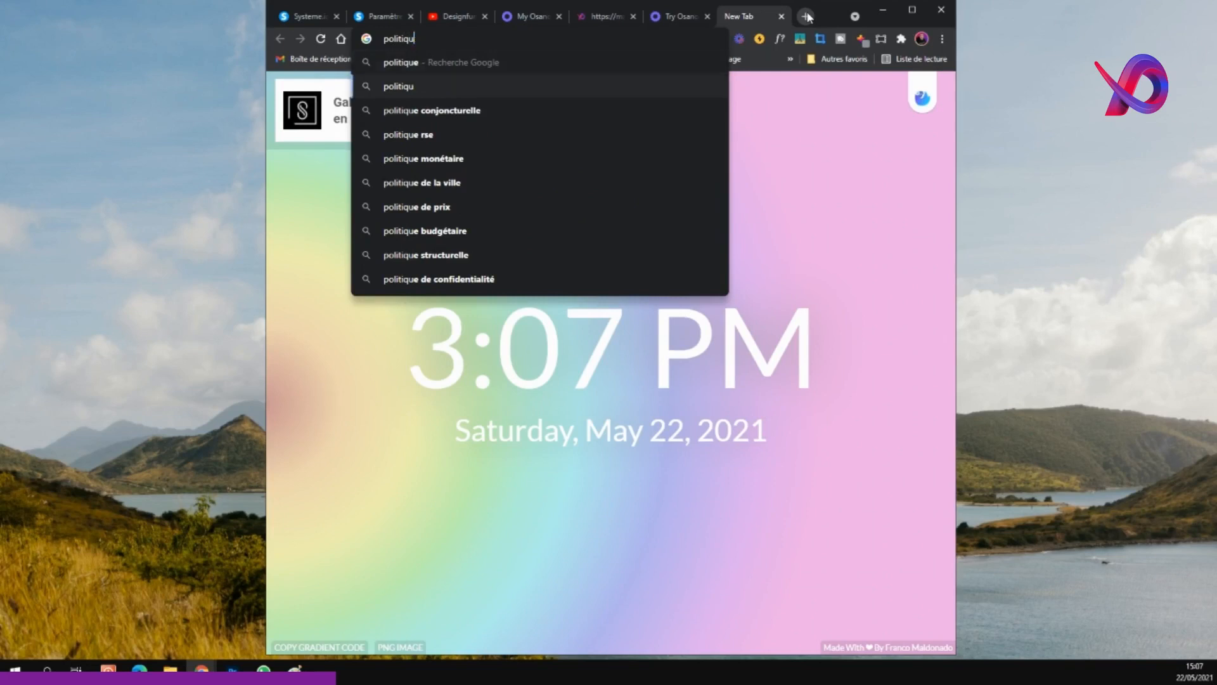
{"action": "key", "text": "Return"}
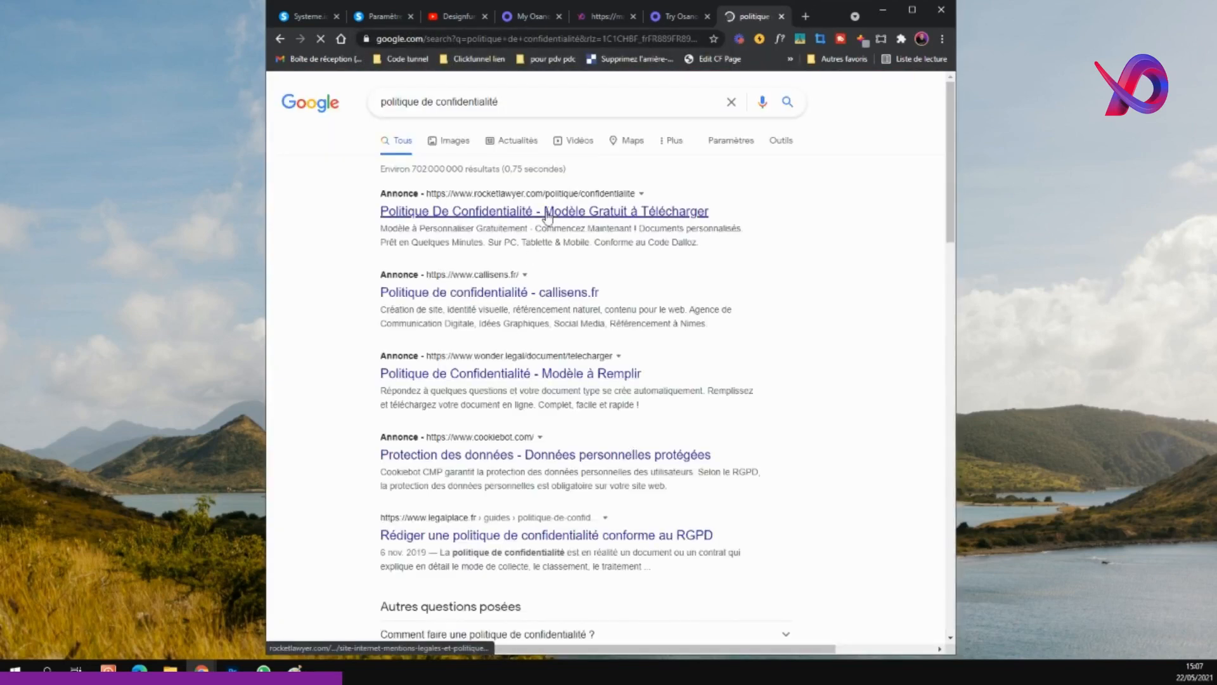
{"action": "scroll", "coordinate": [405, 212], "scroll_direction": "down", "scroll_amount": 4}
{"action": "scroll", "coordinate": [438, 208], "scroll_direction": "down", "scroll_amount": 2}
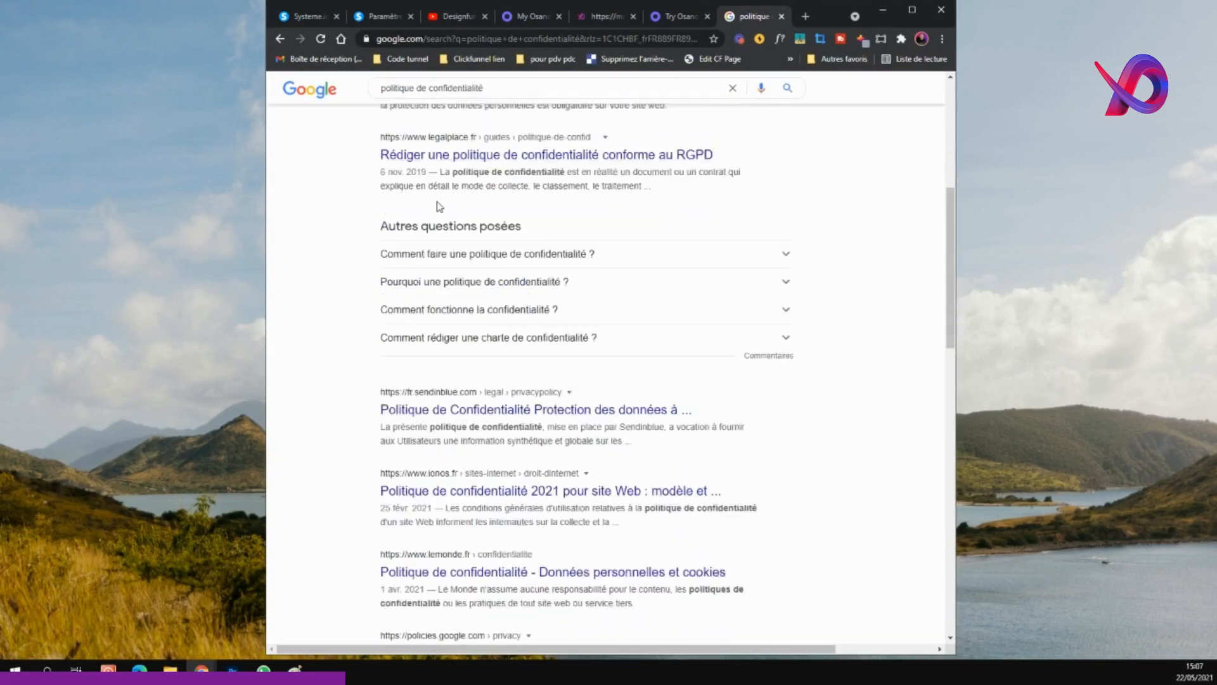
{"action": "scroll", "coordinate": [448, 206], "scroll_direction": "down", "scroll_amount": 2}
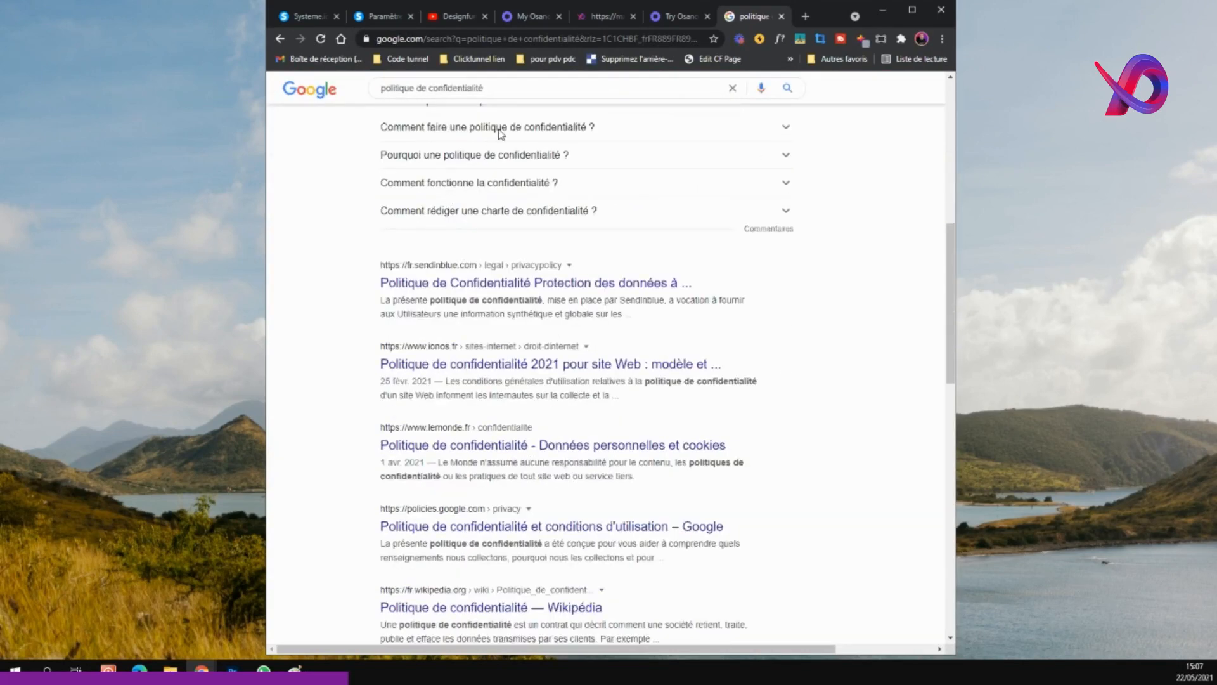
Refine the search to "politique de confidentialité gratuit" and look through the results for free policy templates.
{"action": "left_click", "coordinate": [514, 88]}
{"action": "type", "text": "gr"}
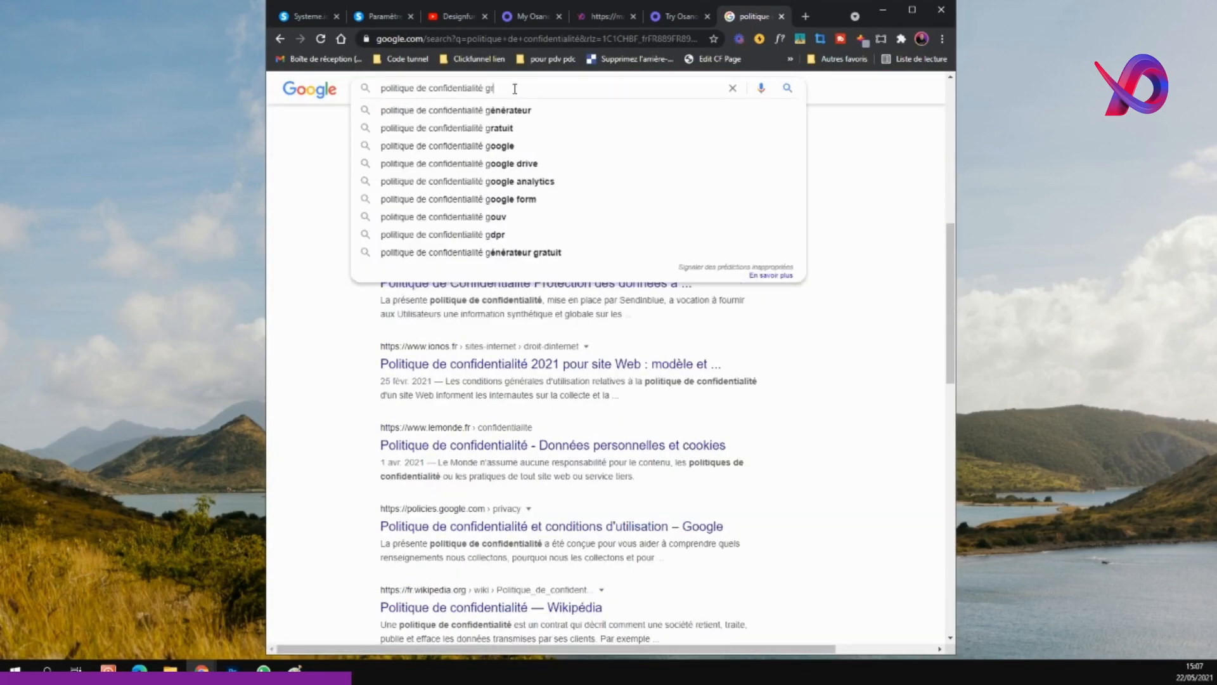
{"action": "type", "text": "atuit"}
{"action": "key", "text": "Return"}
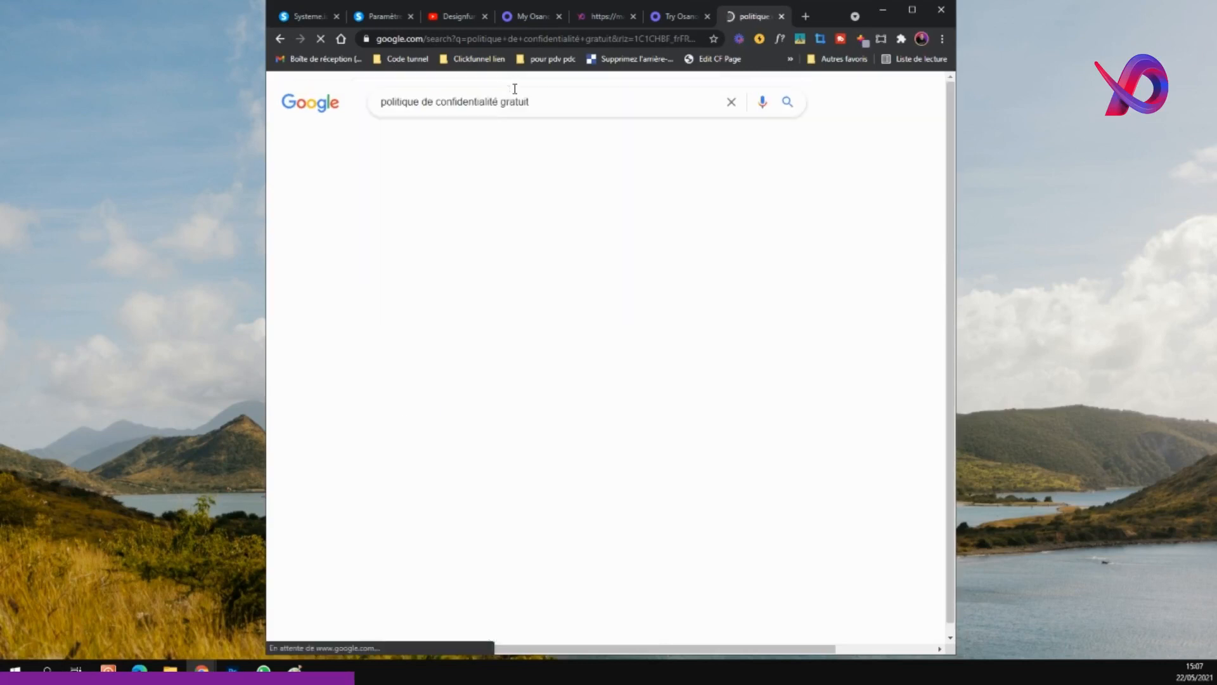
{"action": "scroll", "coordinate": [516, 202], "scroll_direction": "down", "scroll_amount": 4}
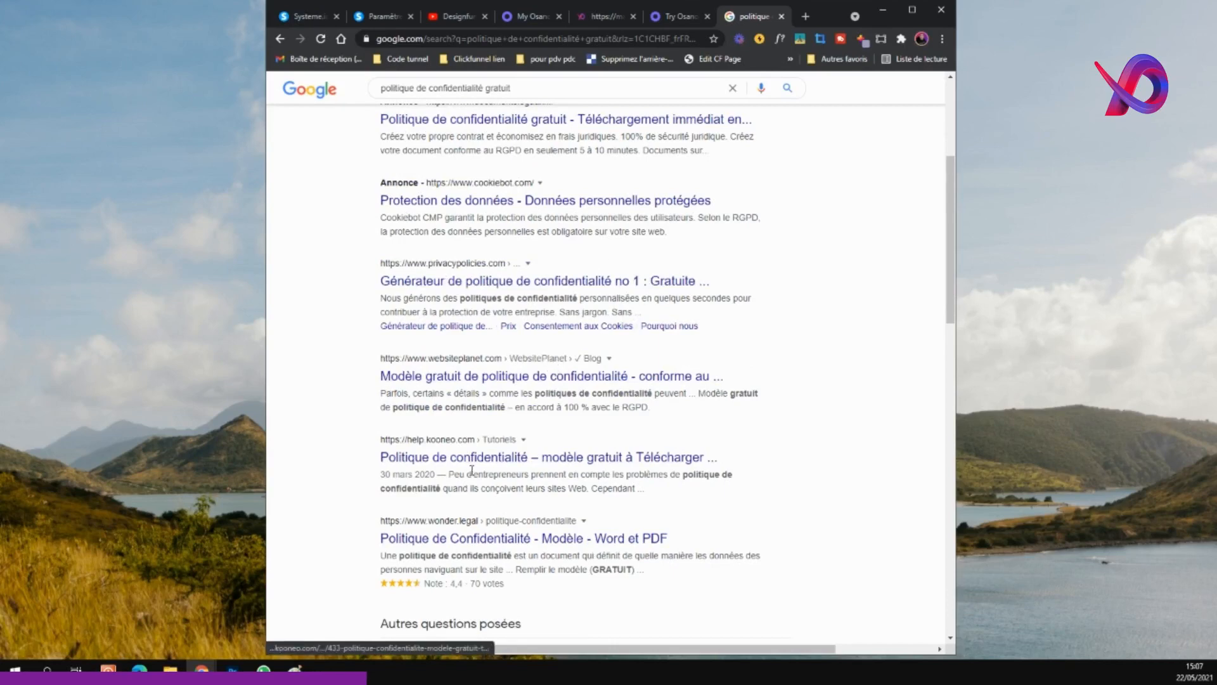
{"action": "scroll", "coordinate": [505, 435], "scroll_direction": "up", "scroll_amount": 5}
{"action": "left_click", "coordinate": [654, 20]}
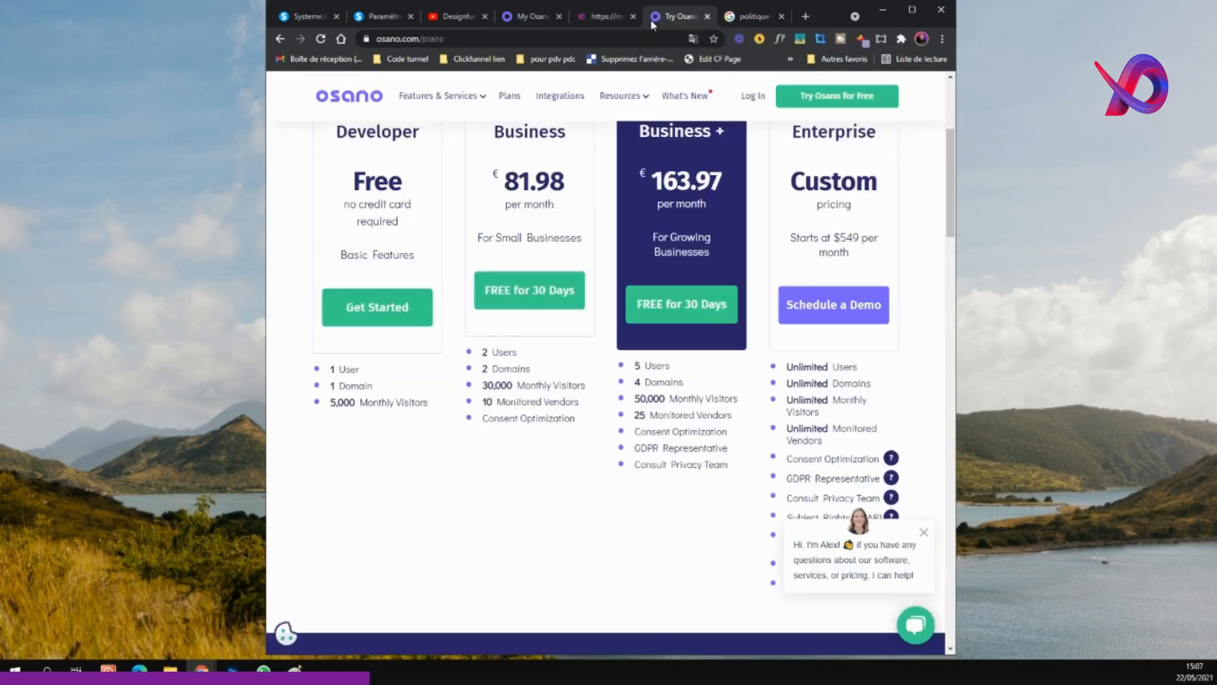
{"action": "left_click", "coordinate": [600, 17]}
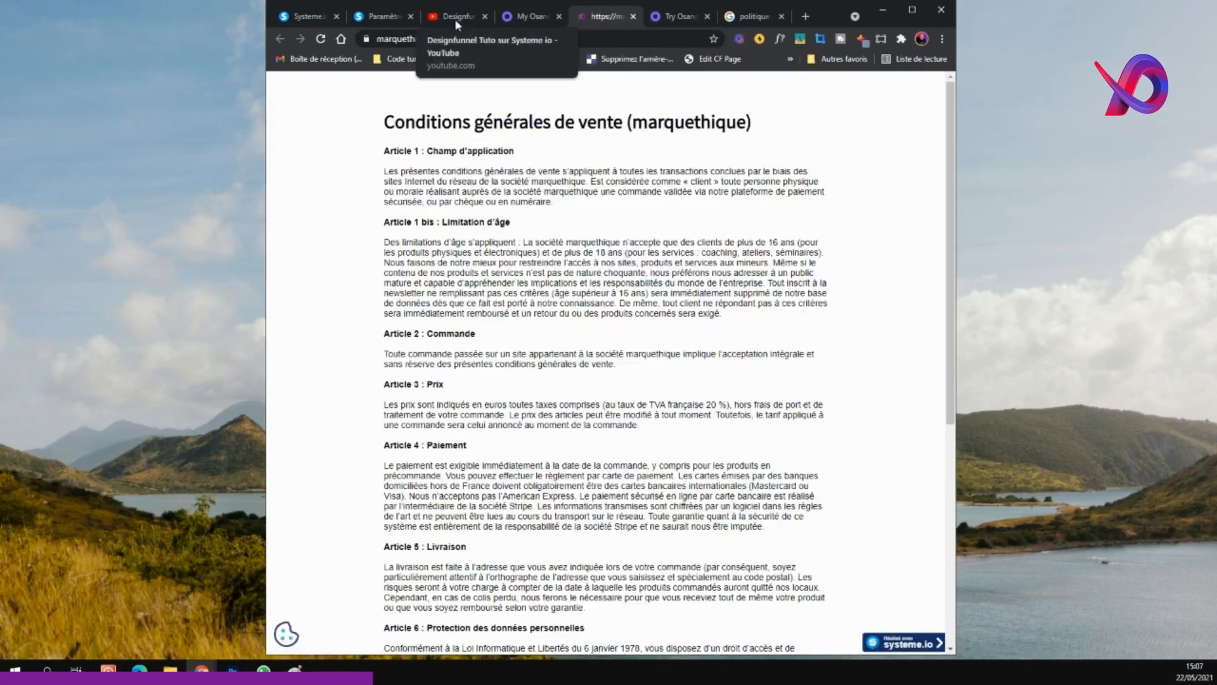
{"action": "left_click", "coordinate": [545, 16]}
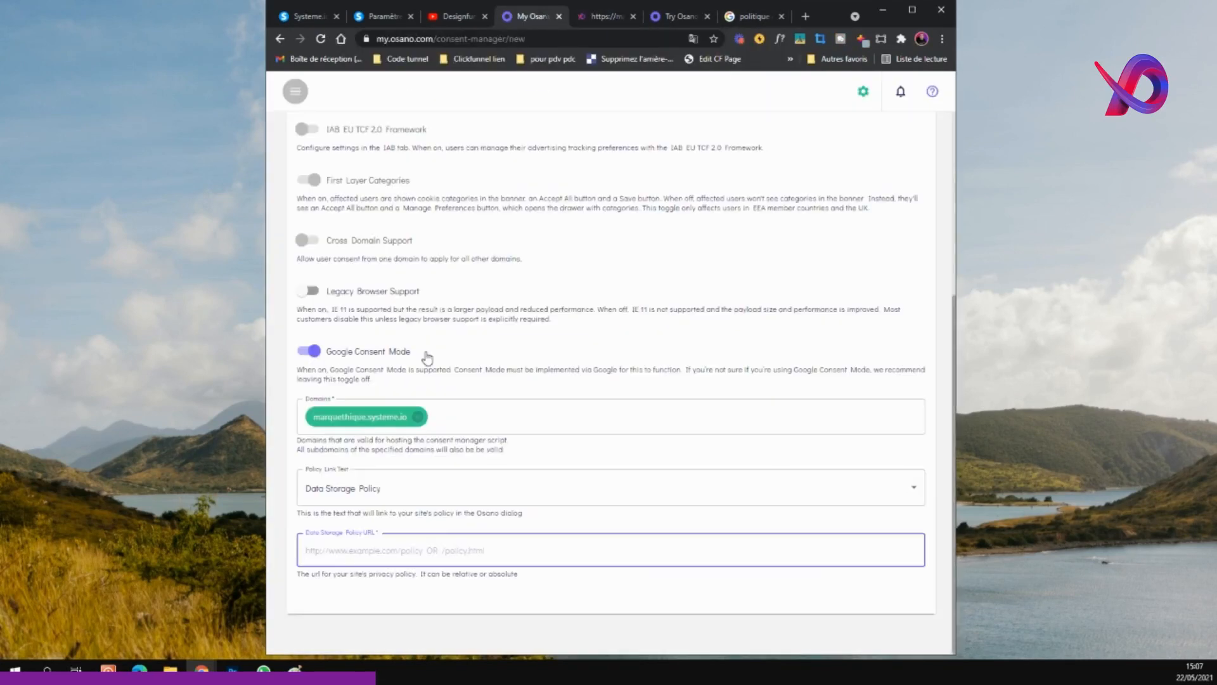
{"action": "right_click", "coordinate": [353, 550]}
{"action": "left_click", "coordinate": [451, 442]}
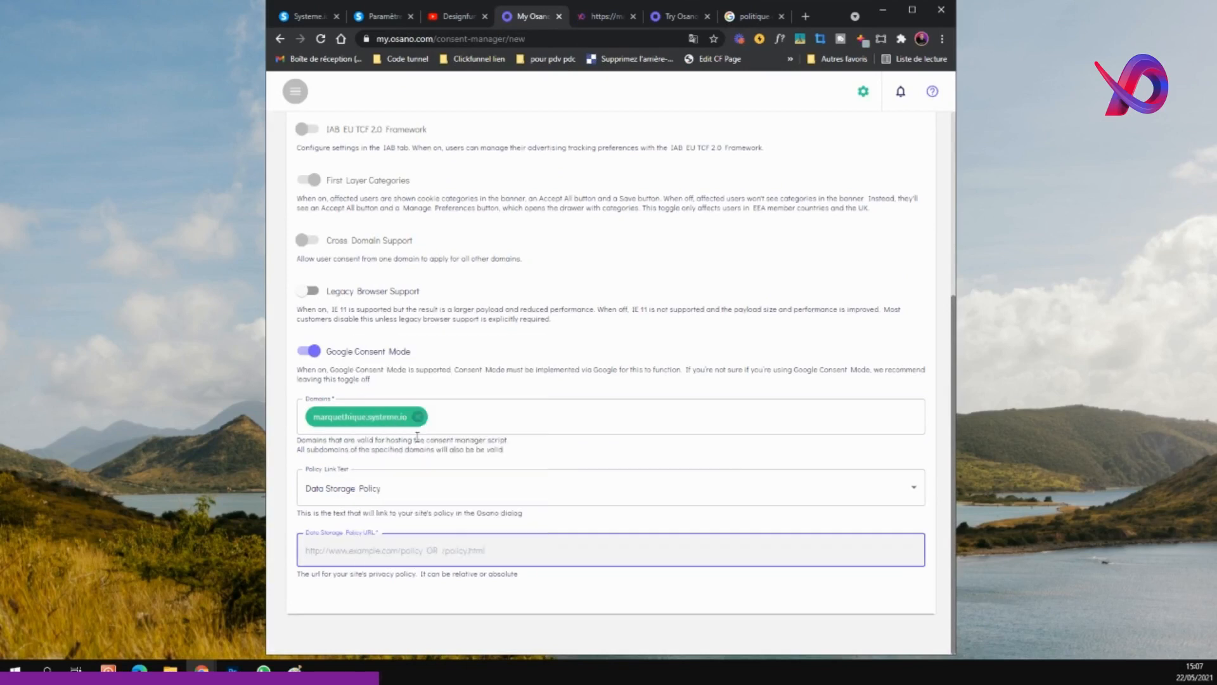
{"action": "left_click", "coordinate": [562, 521]}
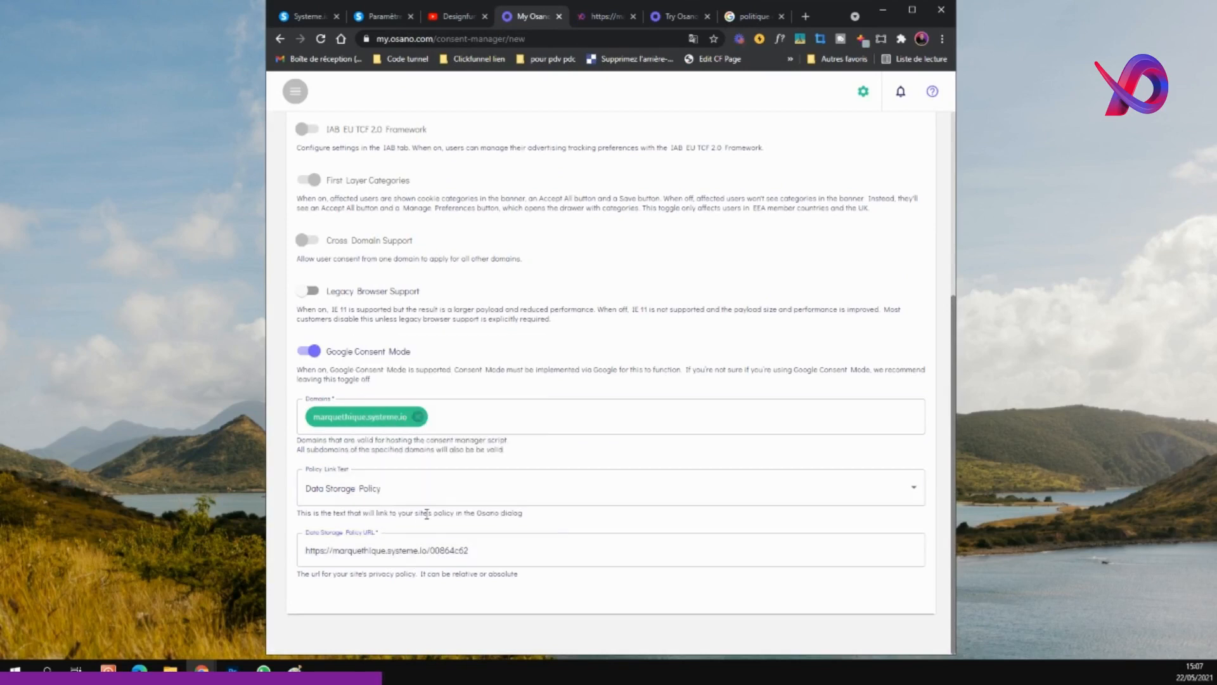
Open the configuration's styling settings and set the consent dialog position to Banner Bottom.
{"action": "scroll", "coordinate": [406, 498], "scroll_direction": "up", "scroll_amount": 5}
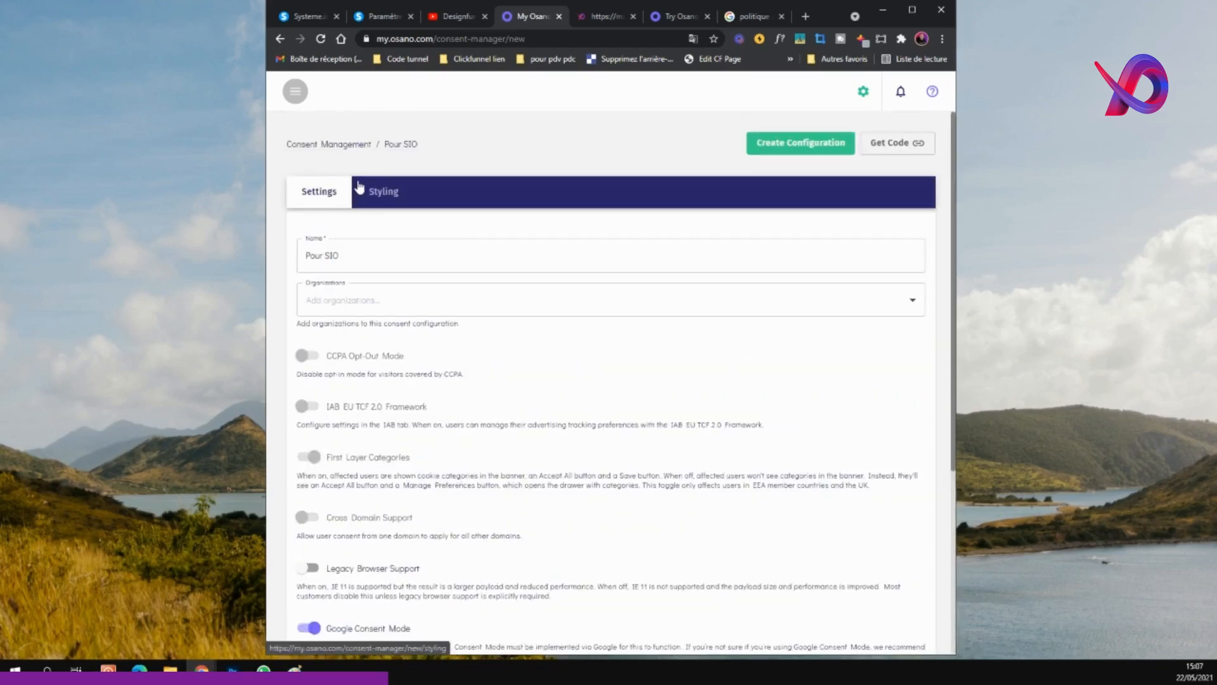
{"action": "left_click", "coordinate": [371, 192]}
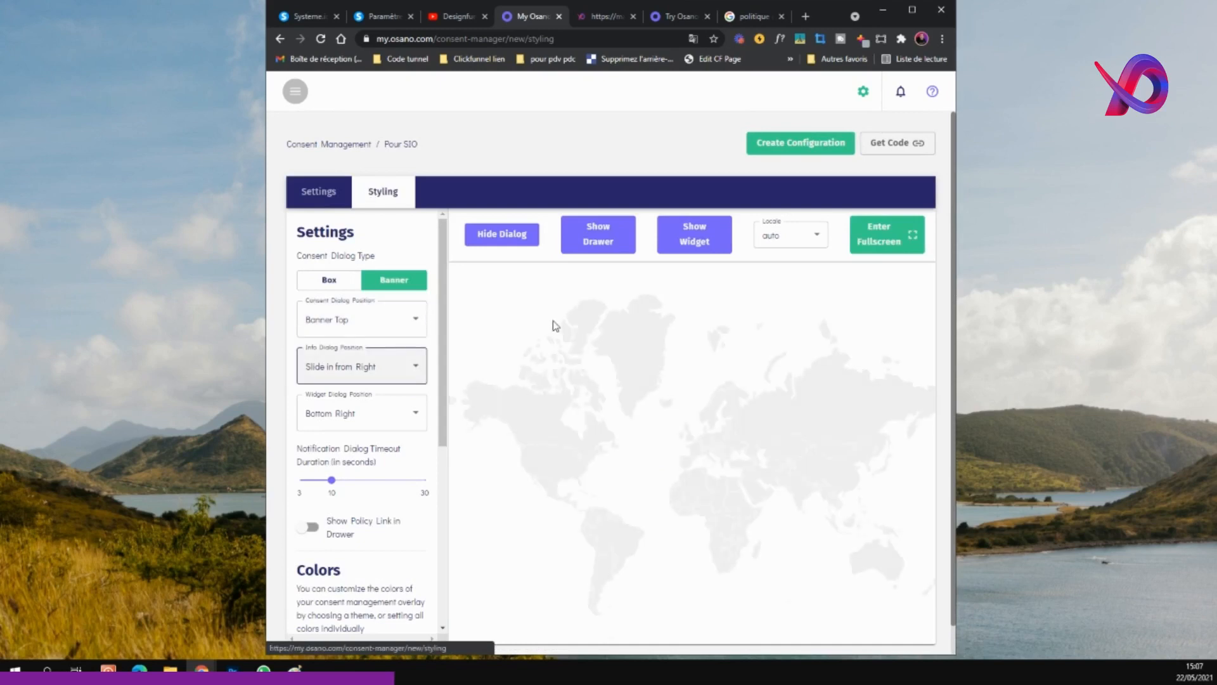
{"action": "scroll", "coordinate": [773, 439], "scroll_direction": "down", "scroll_amount": 1}
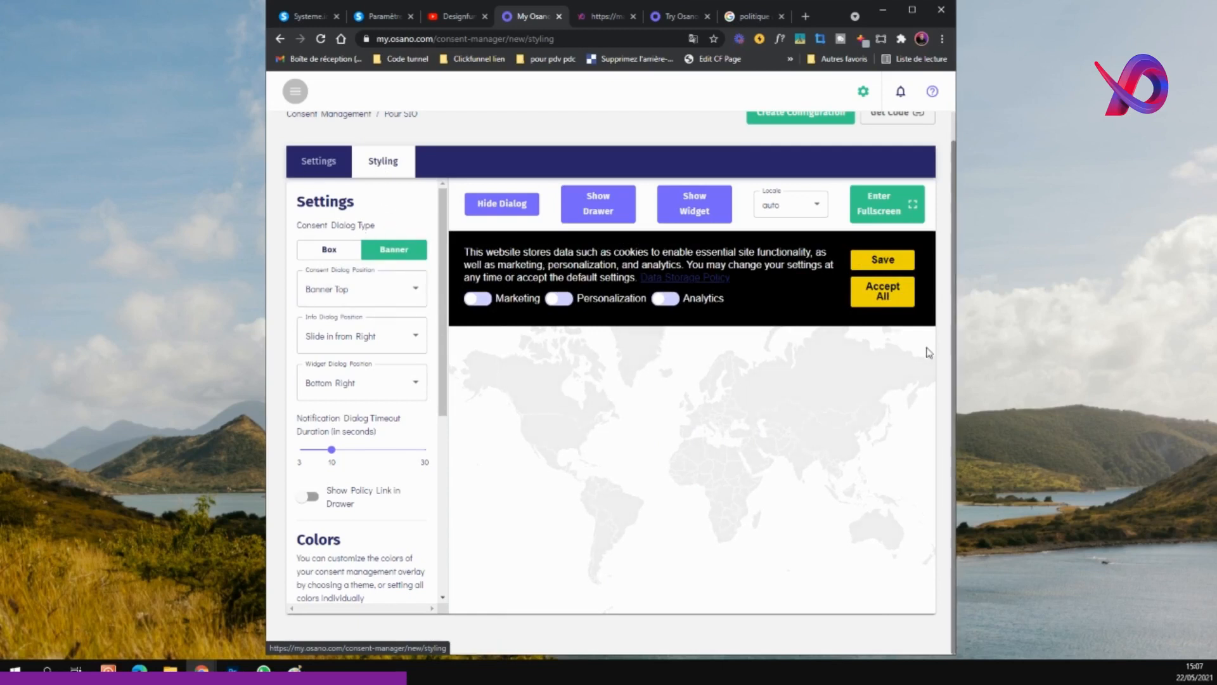
{"action": "left_click", "coordinate": [306, 287]}
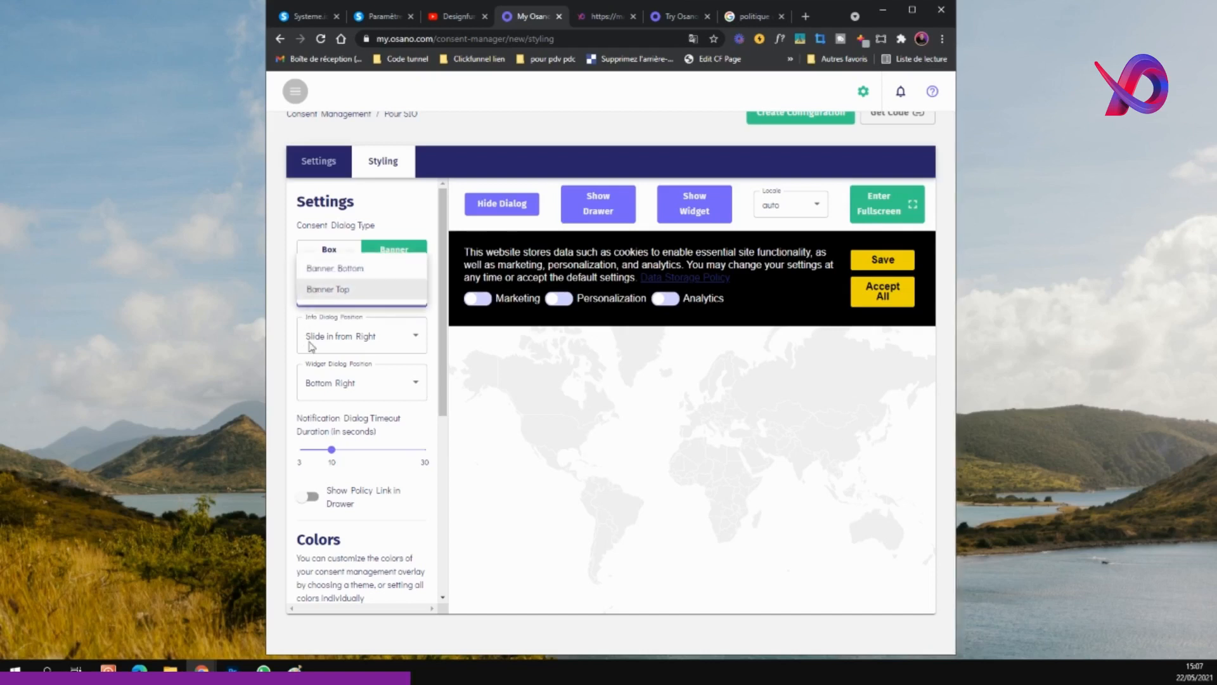
{"action": "left_click", "coordinate": [339, 269]}
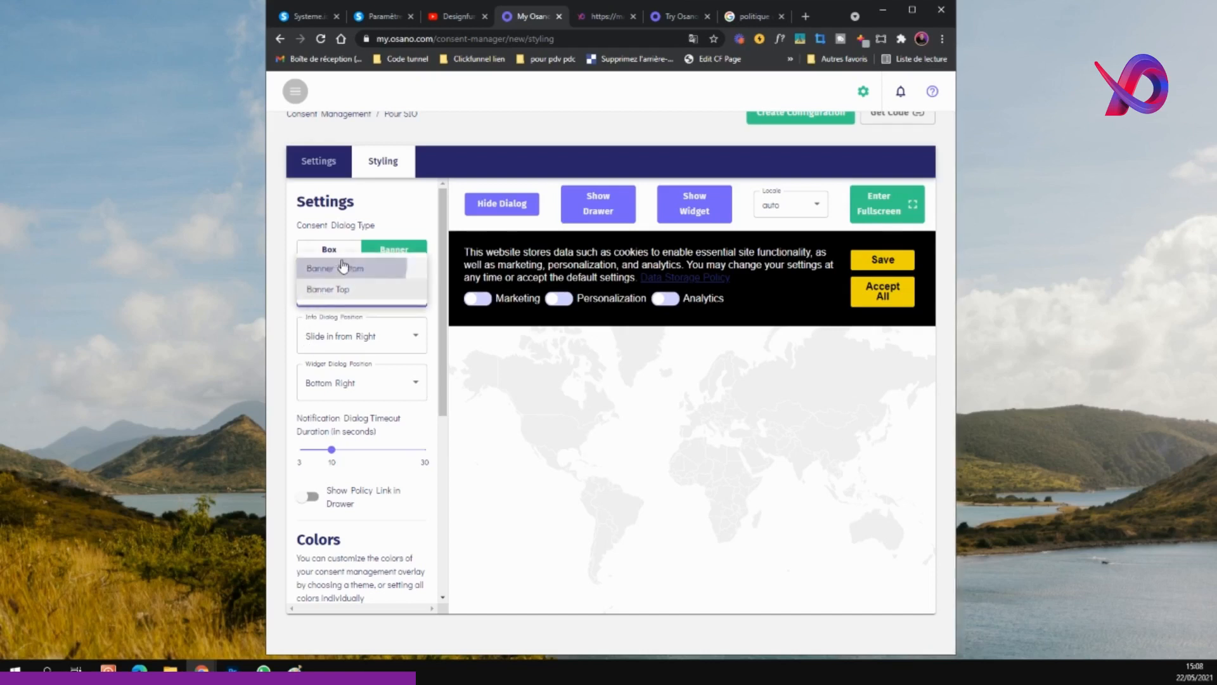
Try Slide in from Left as the info dialog position and switch it back to Slide in from Right.
{"action": "left_click", "coordinate": [362, 344]}
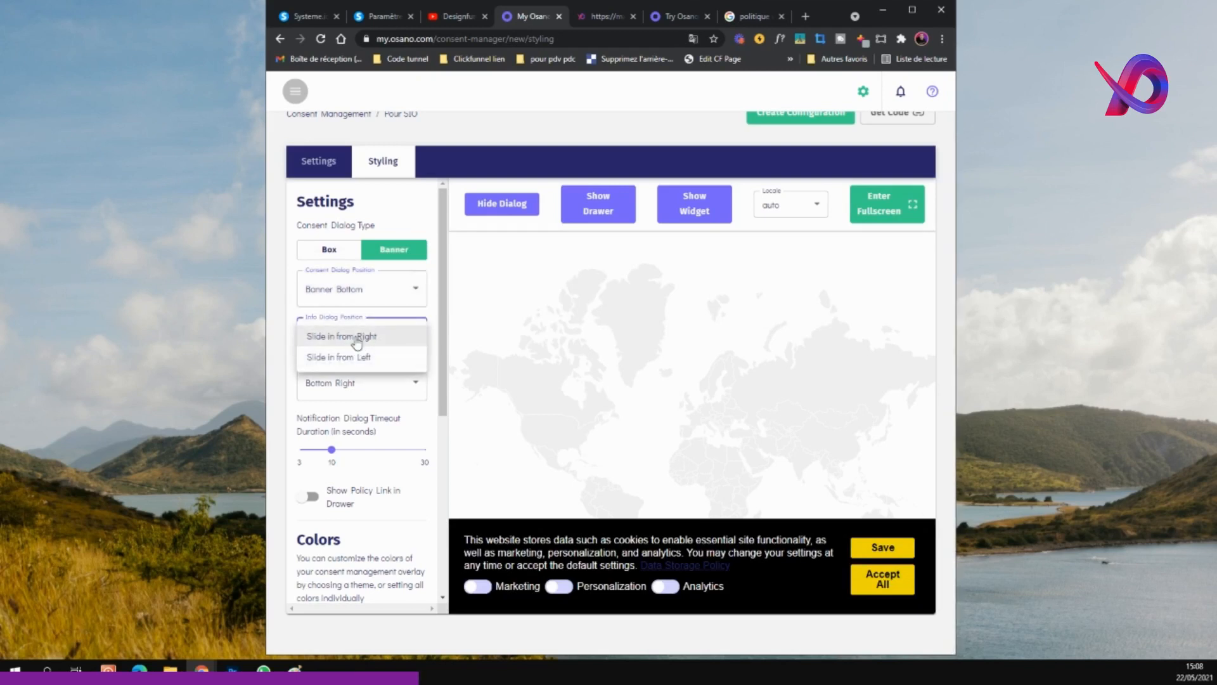
{"action": "left_click", "coordinate": [353, 358]}
{"action": "left_click", "coordinate": [348, 345]}
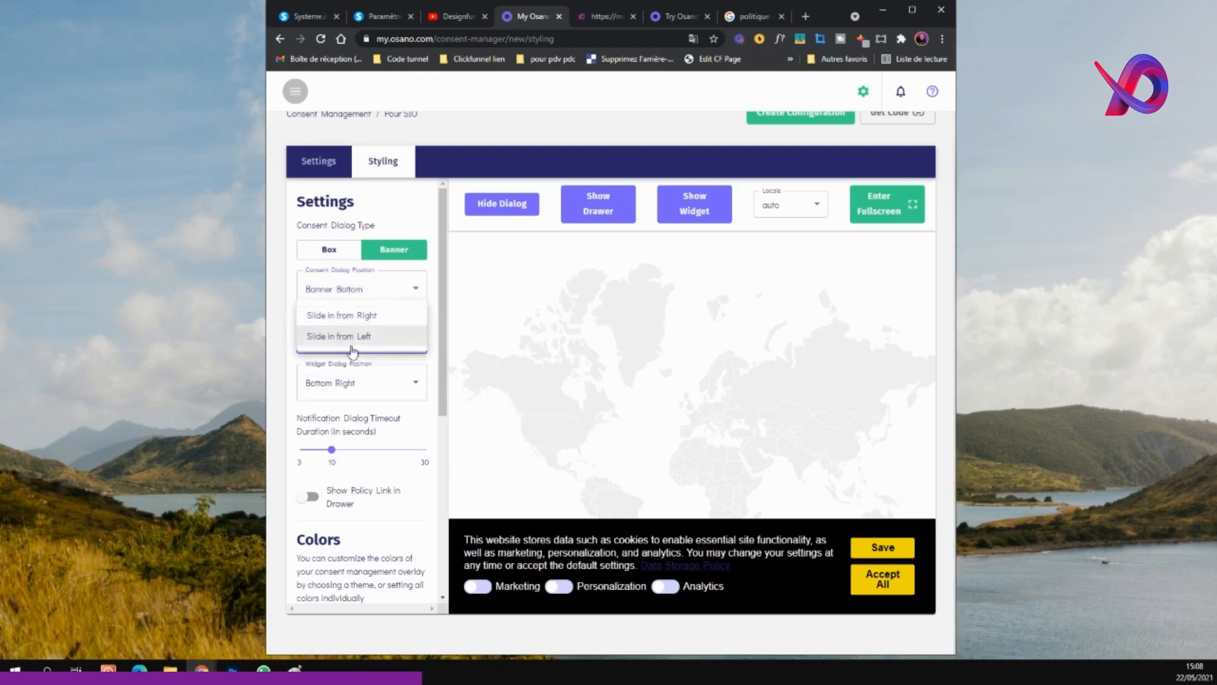
{"action": "left_click", "coordinate": [345, 321]}
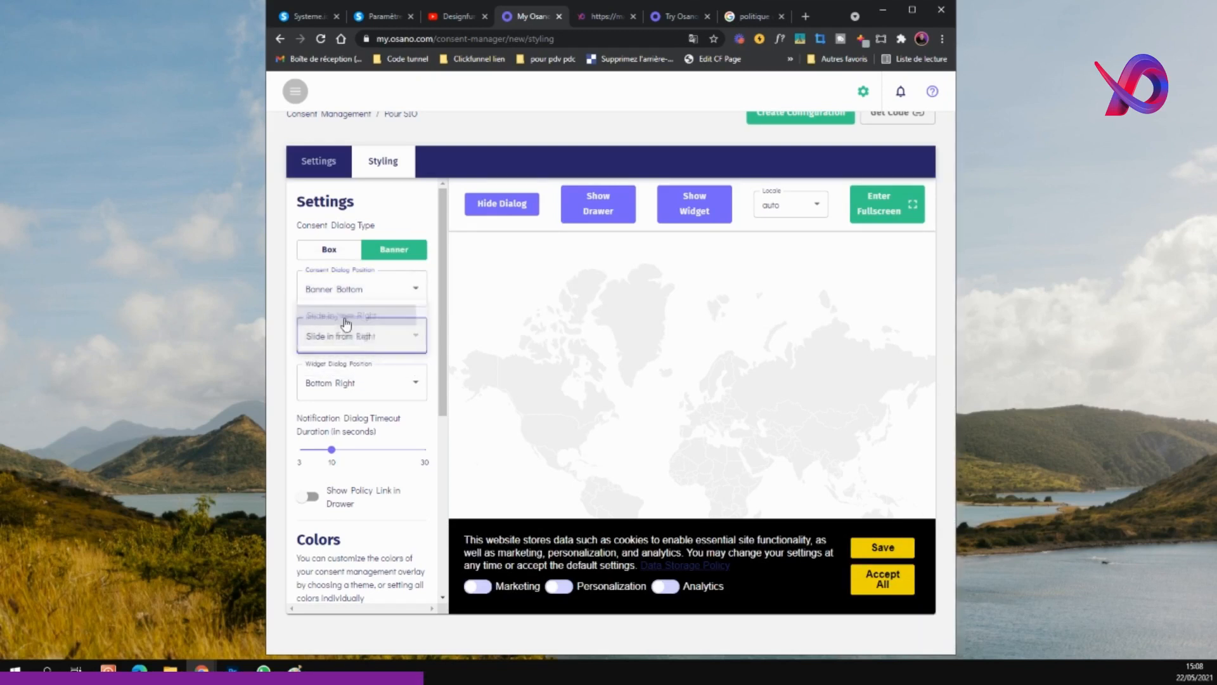
Try Bottom Left as the widget dialog position and switch it back to Bottom Right.
{"action": "left_click", "coordinate": [343, 388]}
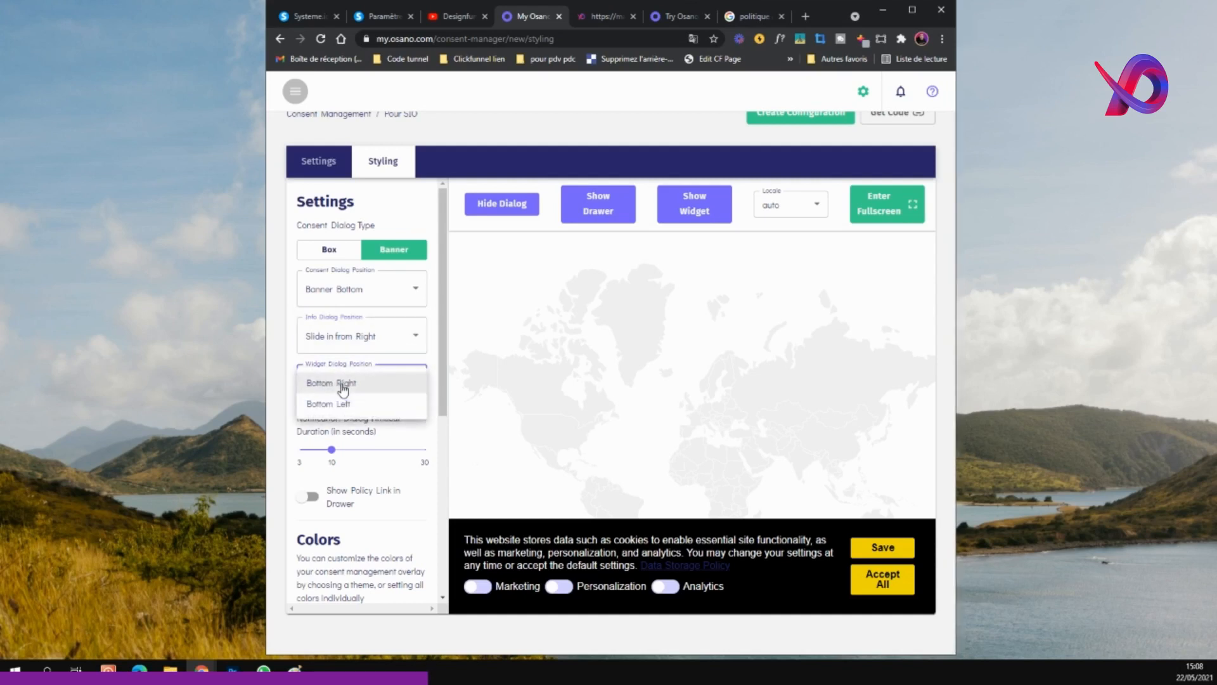
{"action": "left_click", "coordinate": [348, 406]}
{"action": "left_click", "coordinate": [342, 387]}
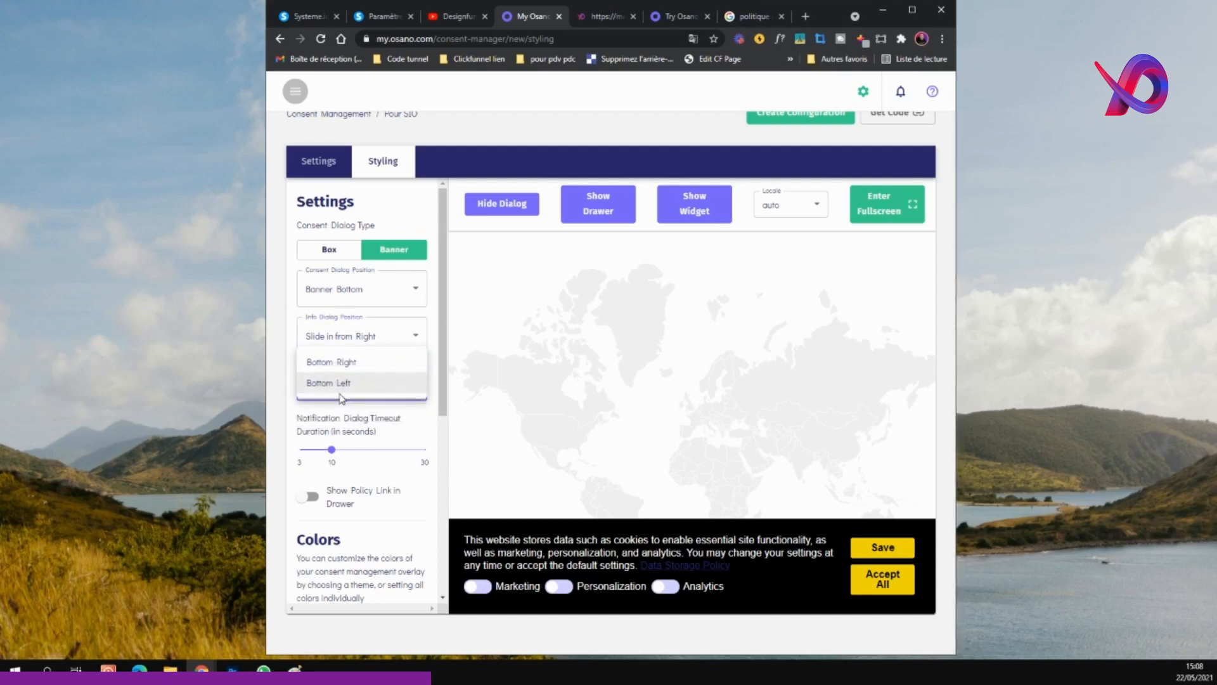
{"action": "left_click", "coordinate": [332, 363]}
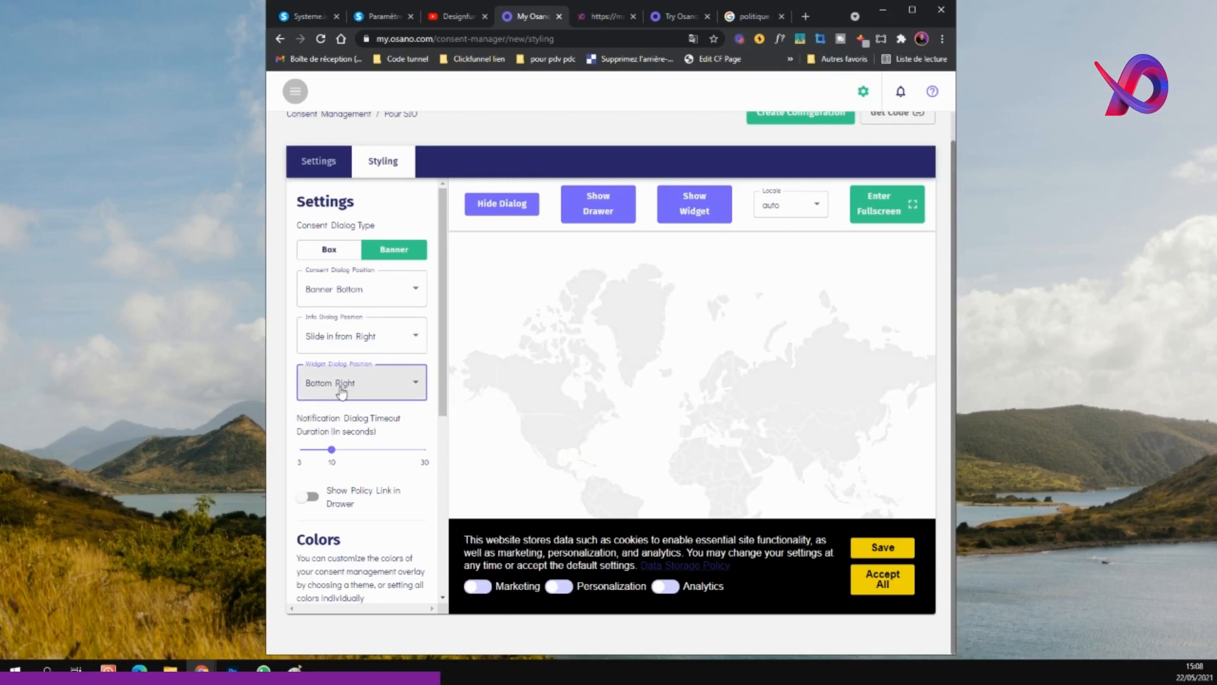
Turn on the option to show the policy link in the drawer.
{"action": "scroll", "coordinate": [357, 374], "scroll_direction": "down", "scroll_amount": 2}
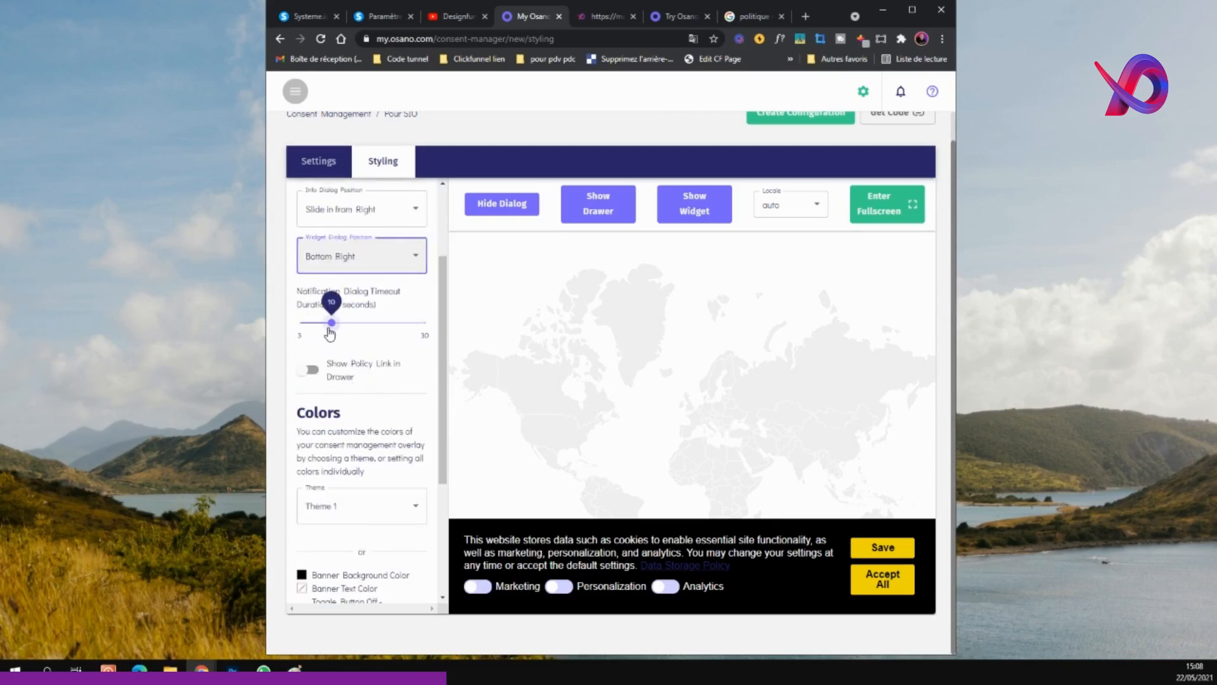
{"action": "scroll", "coordinate": [326, 320], "scroll_direction": "down", "scroll_amount": 2}
{"action": "left_click", "coordinate": [314, 245]}
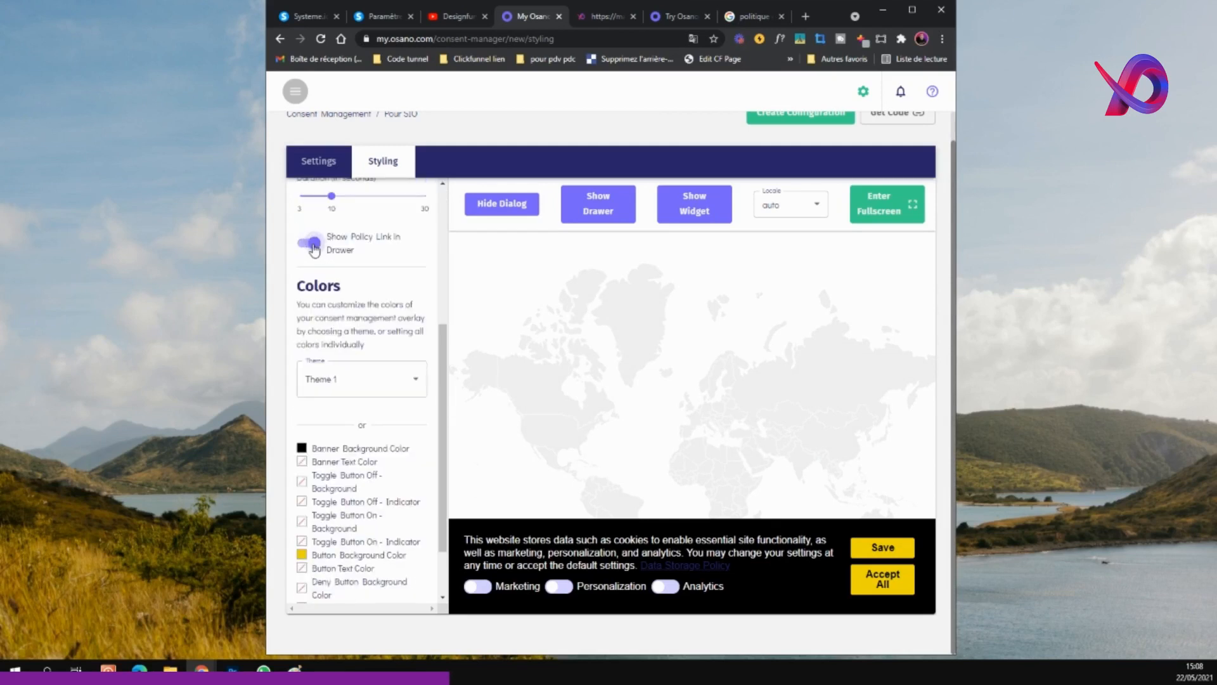
Try Theme 3 as the color theme of the consent overlay and switch it back to Theme 1.
{"action": "scroll", "coordinate": [393, 253], "scroll_direction": "down", "scroll_amount": 1}
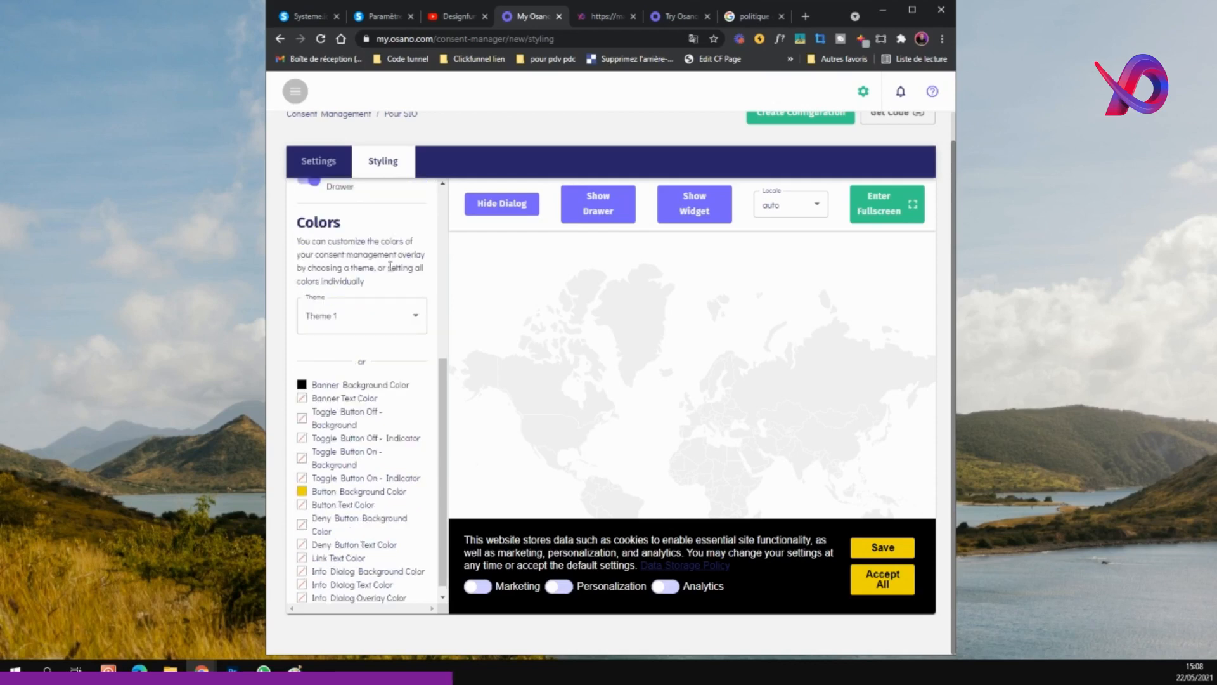
{"action": "left_click", "coordinate": [374, 303]}
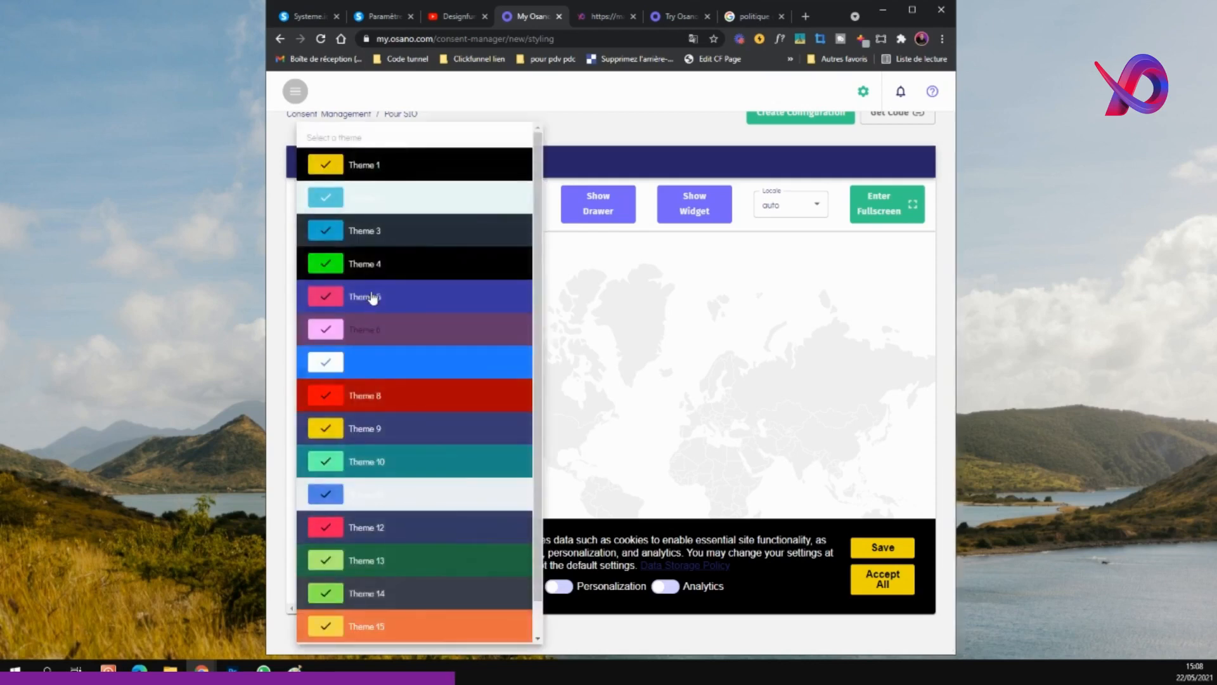
{"action": "left_click", "coordinate": [388, 248]}
{"action": "left_click", "coordinate": [353, 305]}
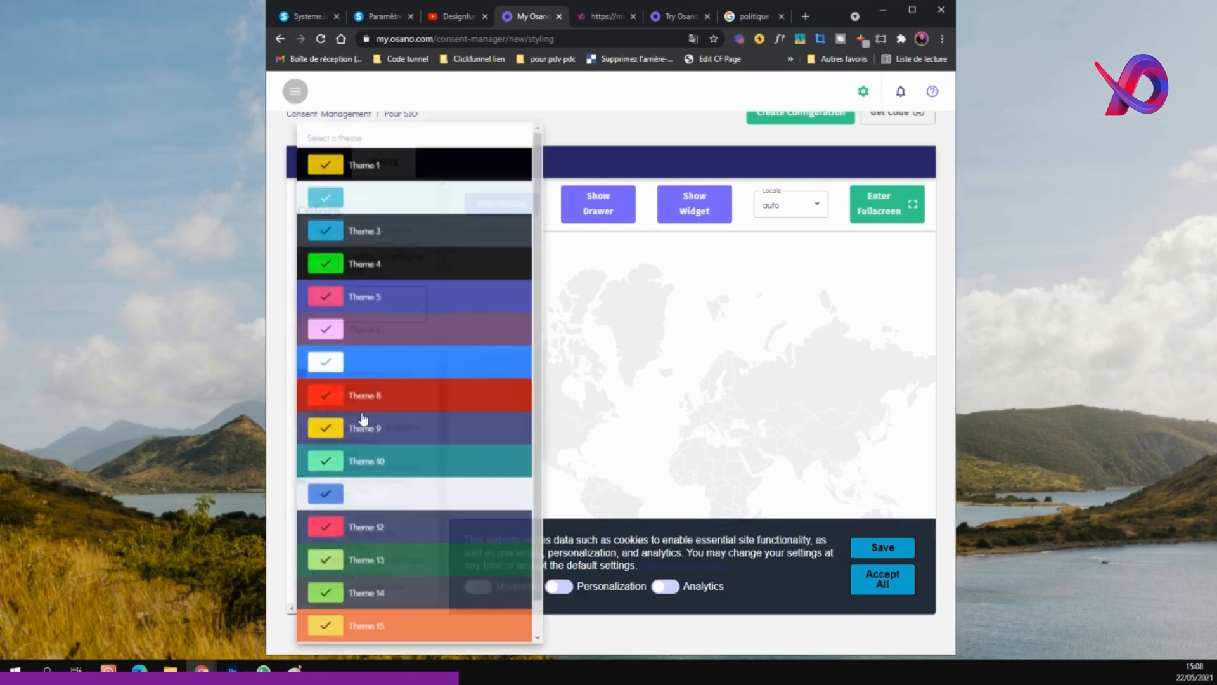
{"action": "left_click", "coordinate": [385, 168]}
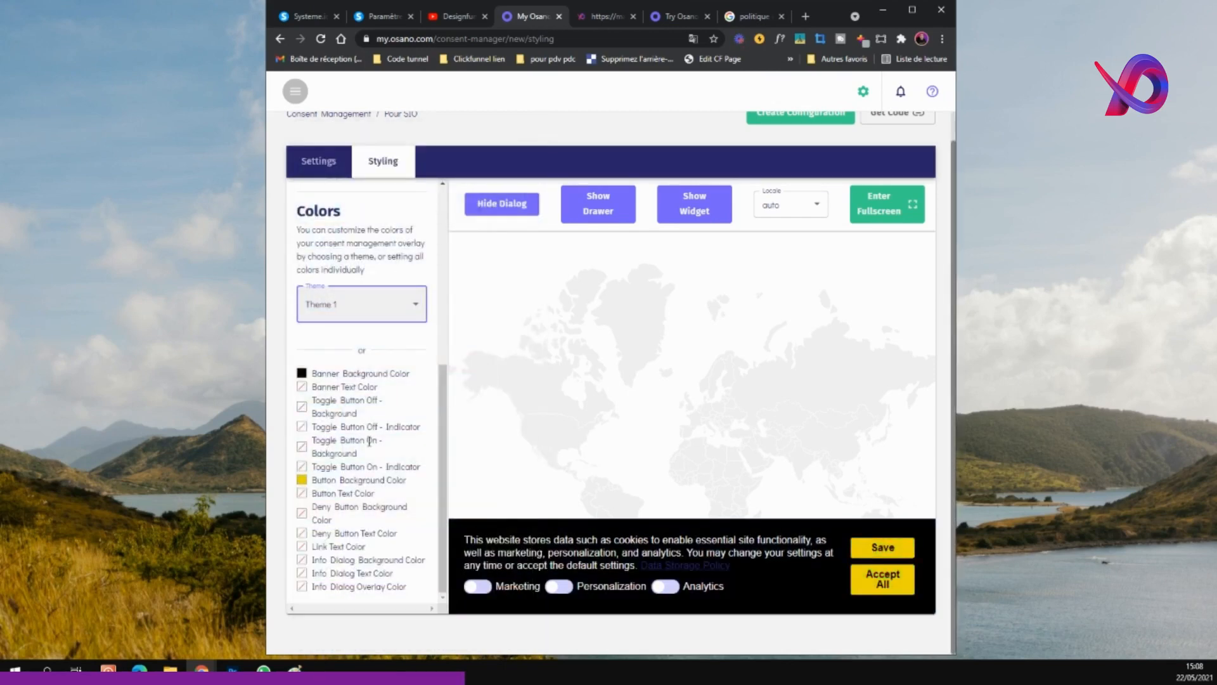
Try a red banner background color and replace it with the yellow hex value #FFF330.
{"action": "left_click", "coordinate": [303, 375]}
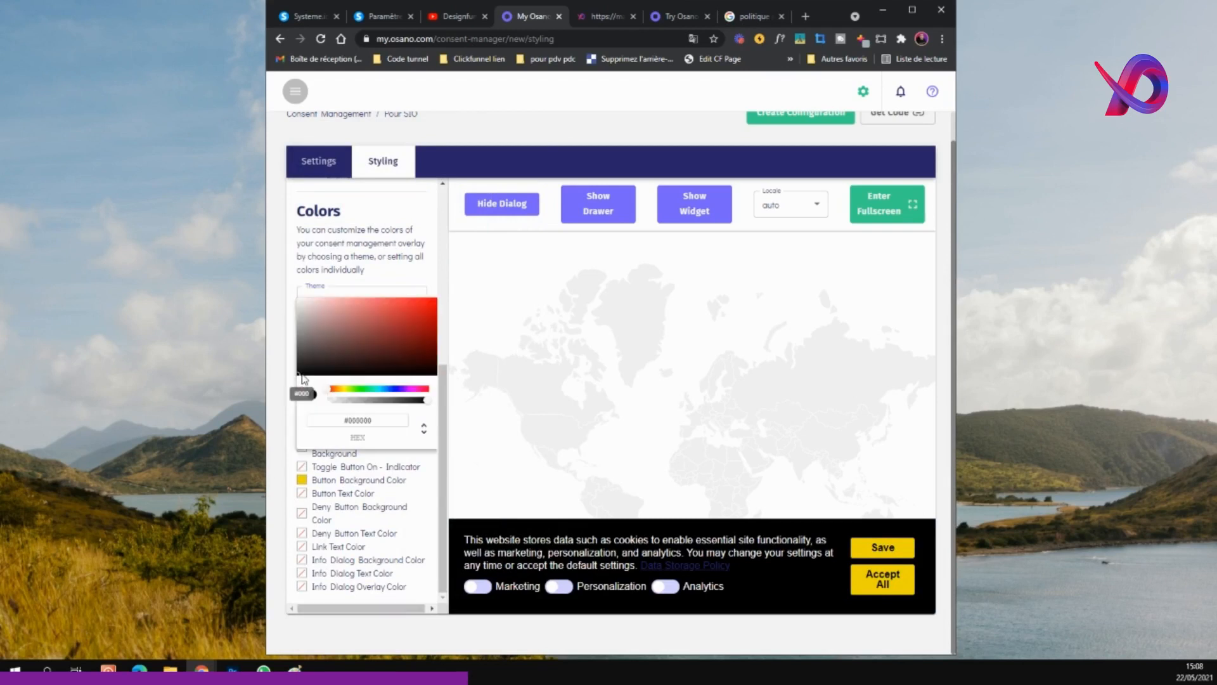
{"action": "left_click", "coordinate": [417, 311]}
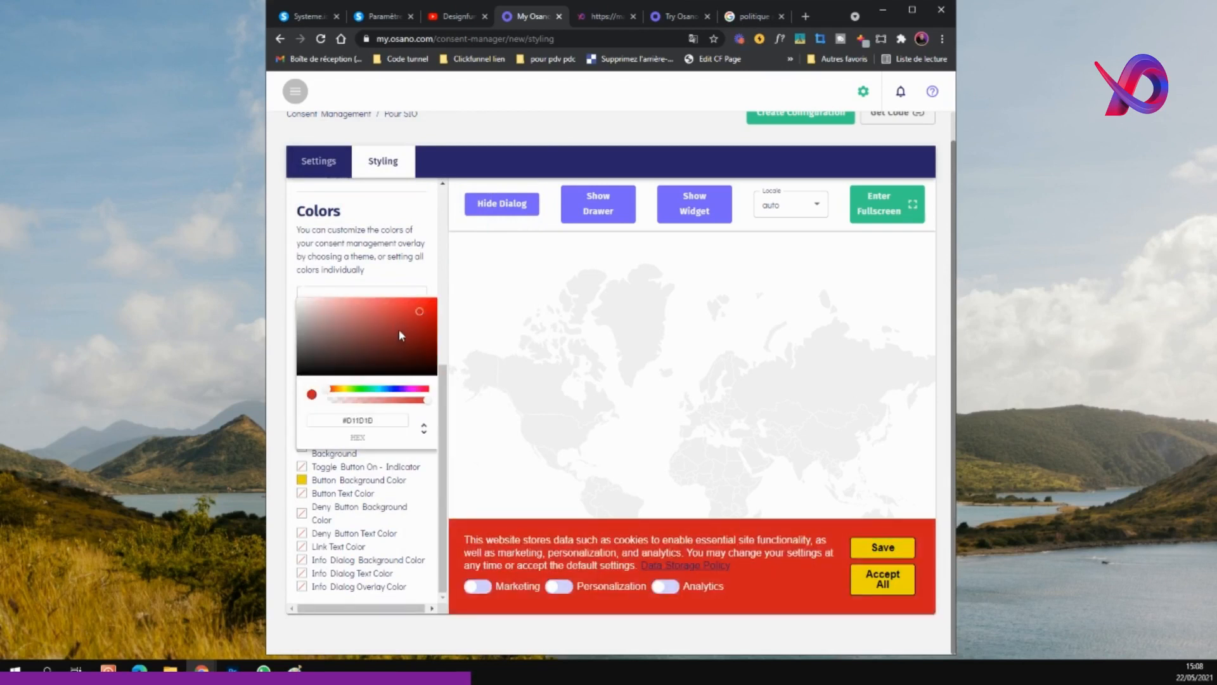
{"action": "left_click_drag", "start_coordinate": [398, 329], "coordinate": [381, 324]}
{"action": "double_click", "coordinate": [353, 421]}
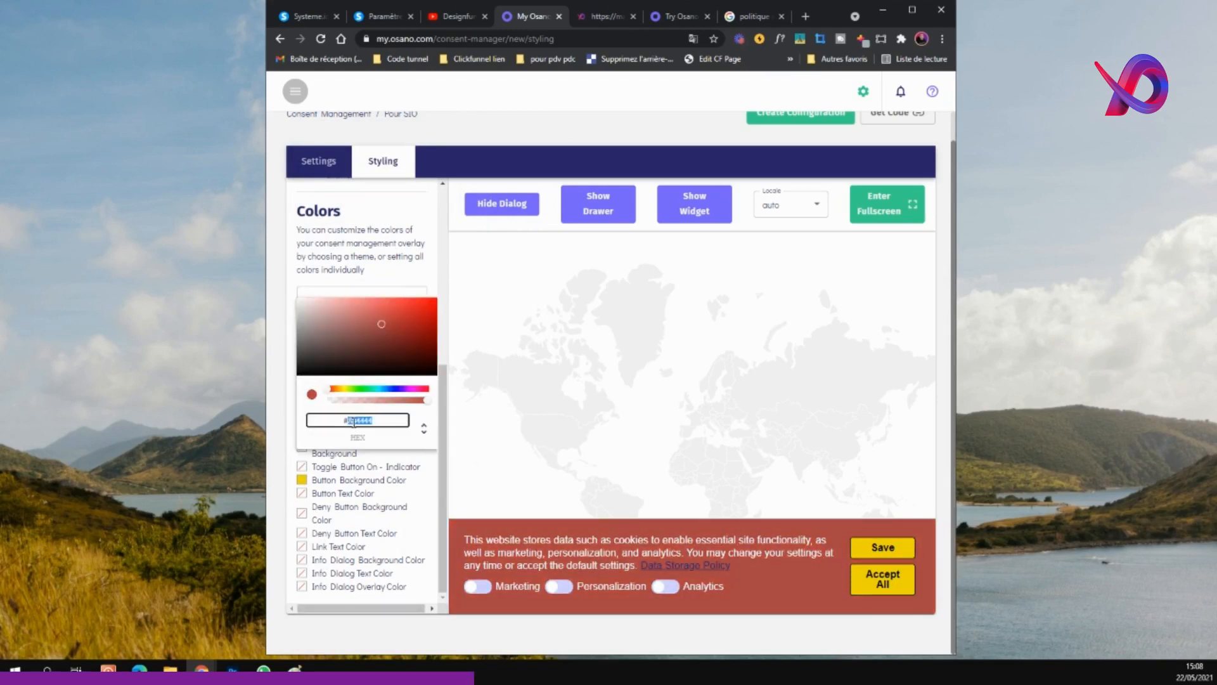
{"action": "type", "text": "fff33"}
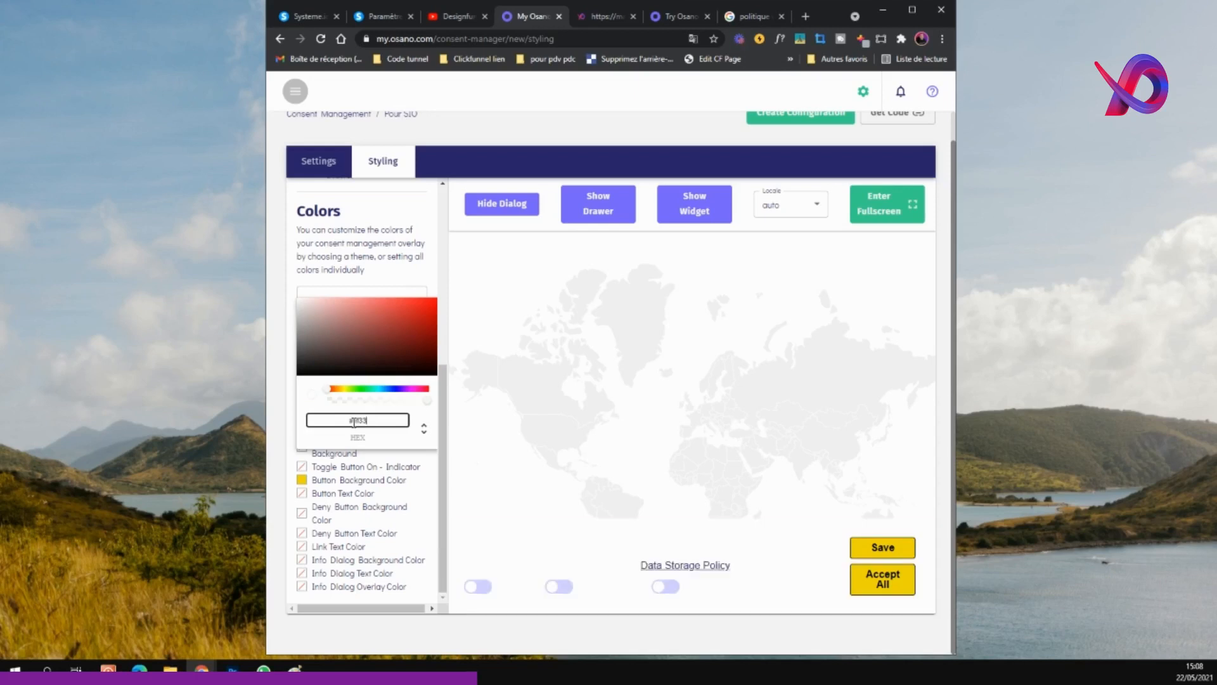
{"action": "type", "text": "00"}
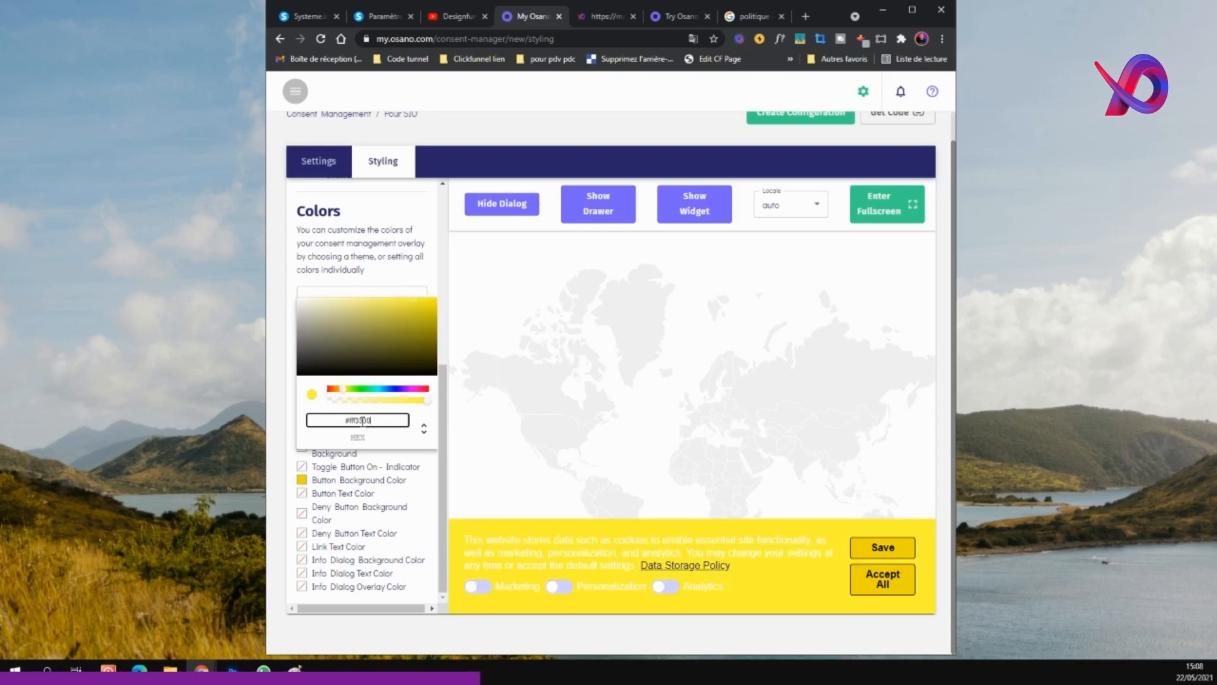
{"action": "left_click", "coordinate": [418, 275]}
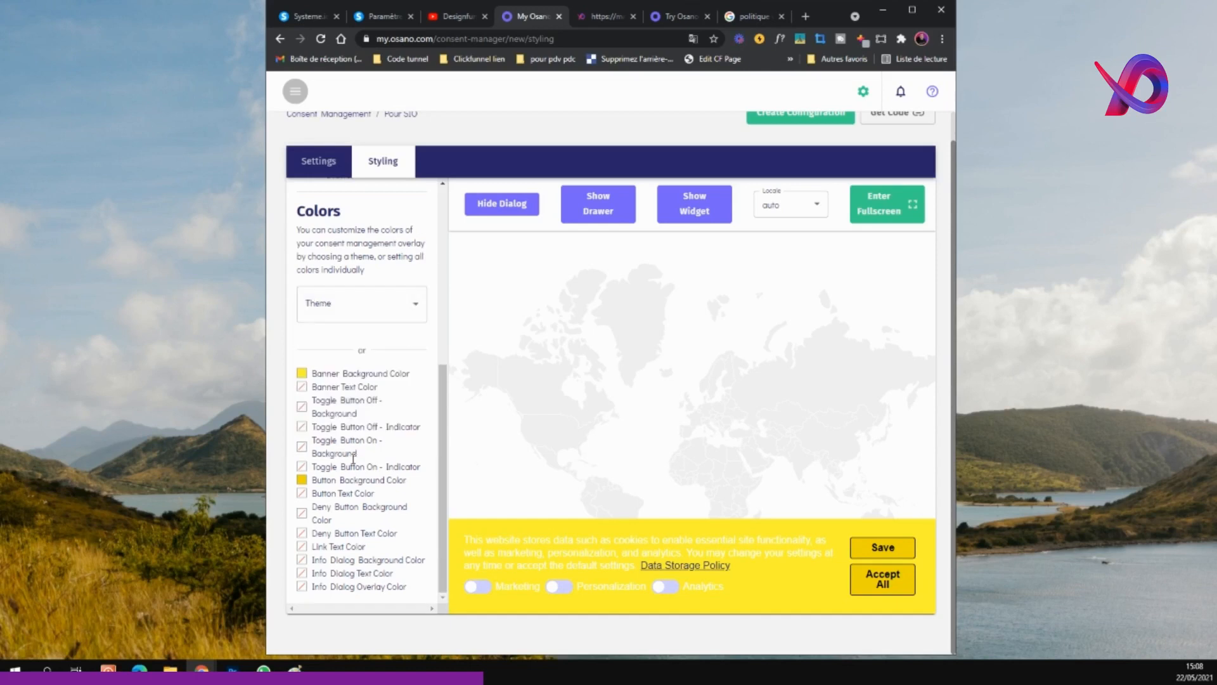
Set the button background color to the dark navy hex value #222738.
{"action": "left_click", "coordinate": [303, 480]}
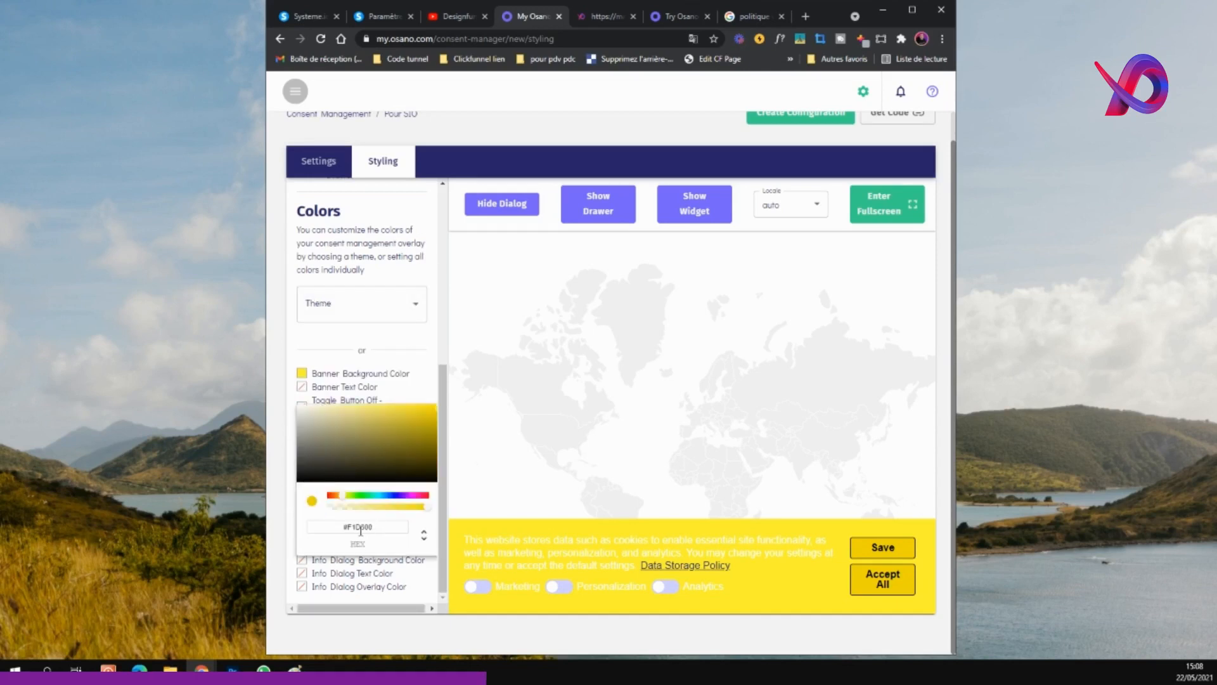
{"action": "left_click", "coordinate": [361, 527]}
{"action": "type", "text": "#ee"}
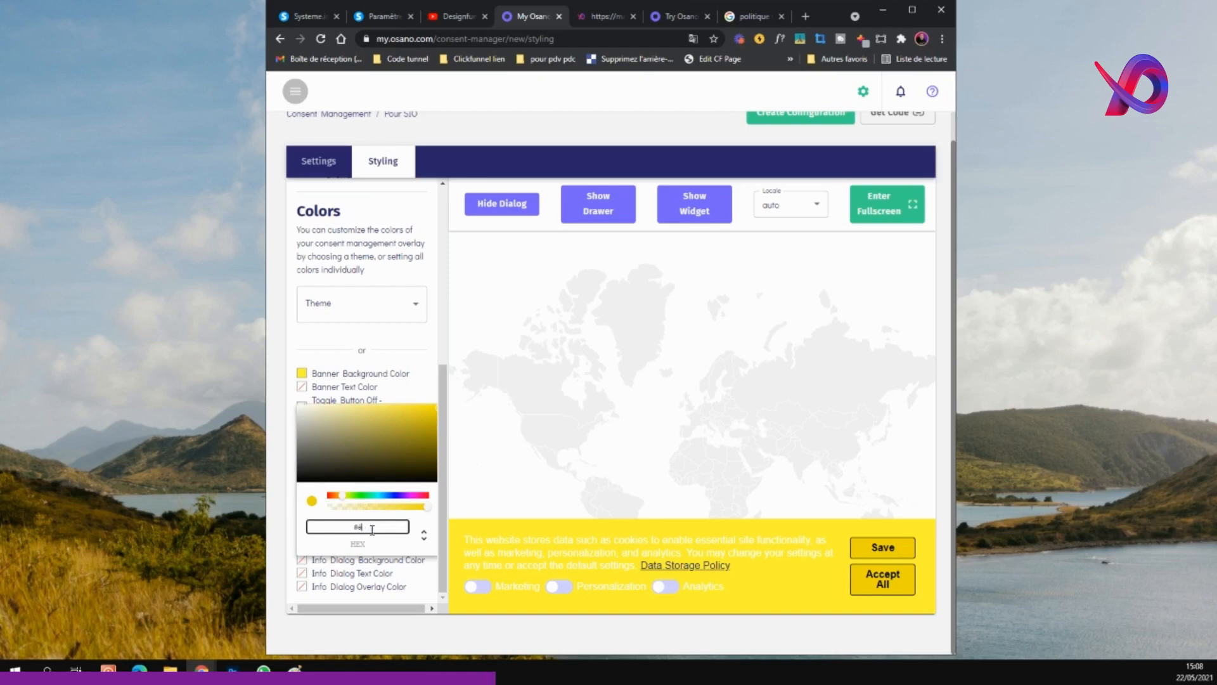
{"action": "type", "text": "273"}
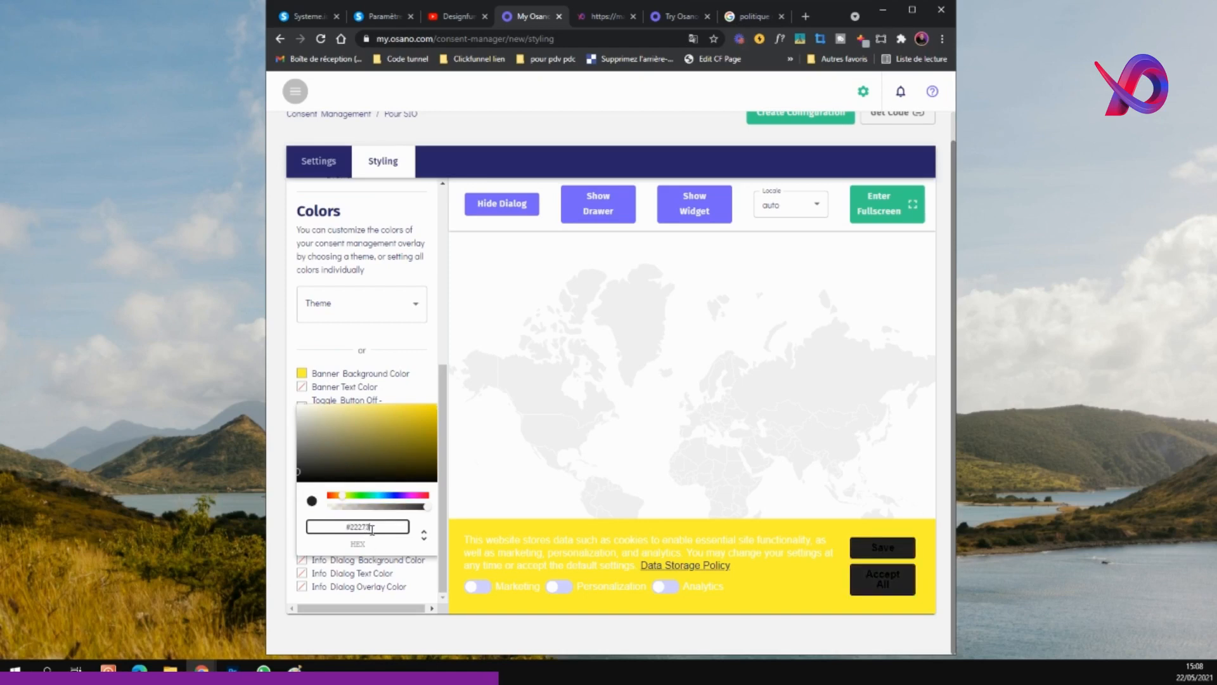
{"action": "type", "text": "8"}
{"action": "left_click", "coordinate": [370, 342]}
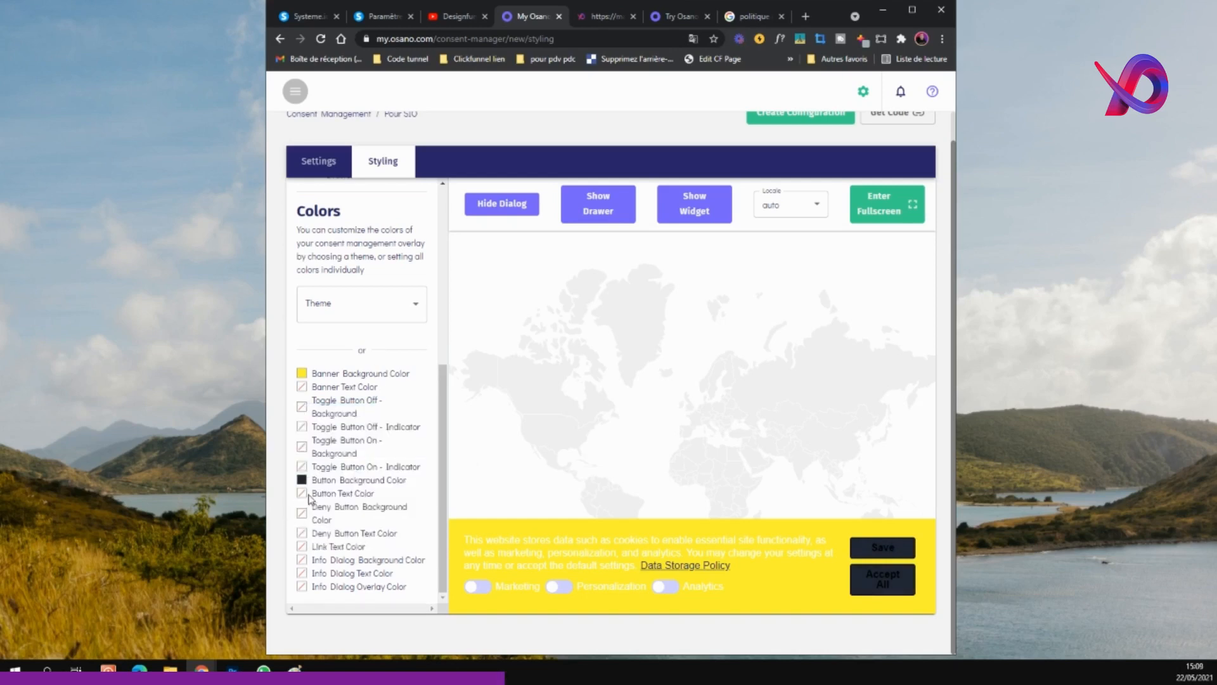
Set the button text color to white, #FFFFFF.
{"action": "left_click", "coordinate": [301, 493]}
{"action": "left_click_drag", "start_coordinate": [336, 467], "coordinate": [286, 404]}
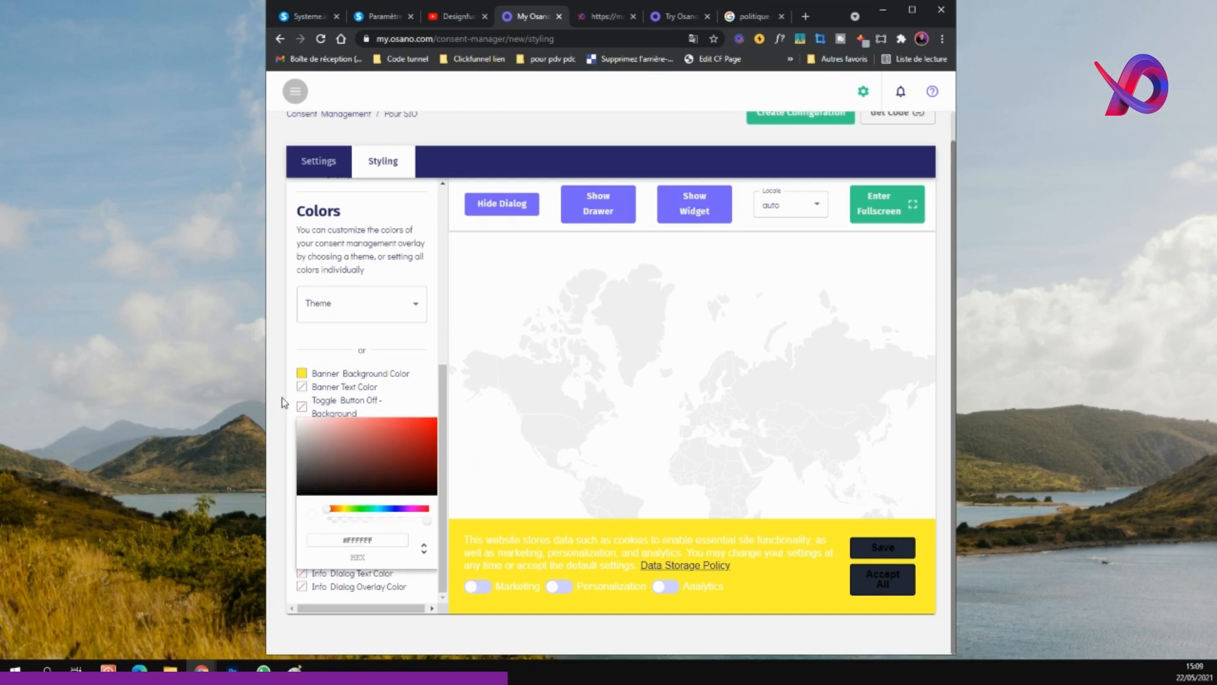
{"action": "left_click", "coordinate": [429, 336]}
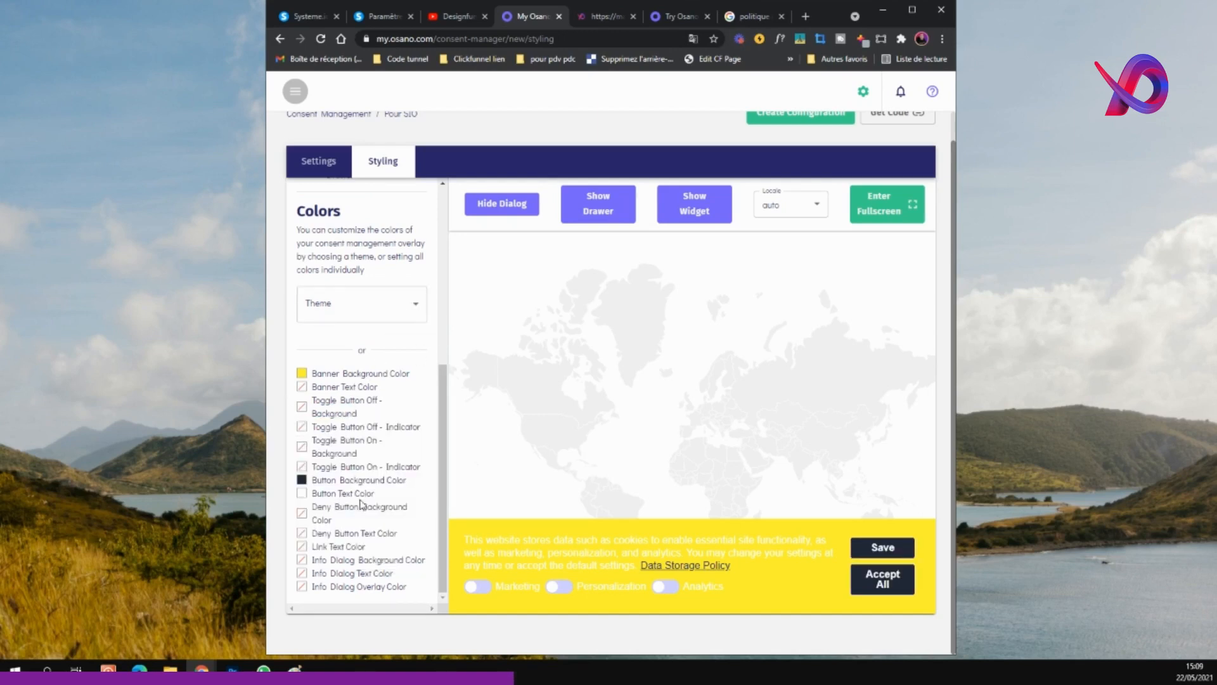
Change the banner background color to black.
{"action": "left_click", "coordinate": [302, 374]}
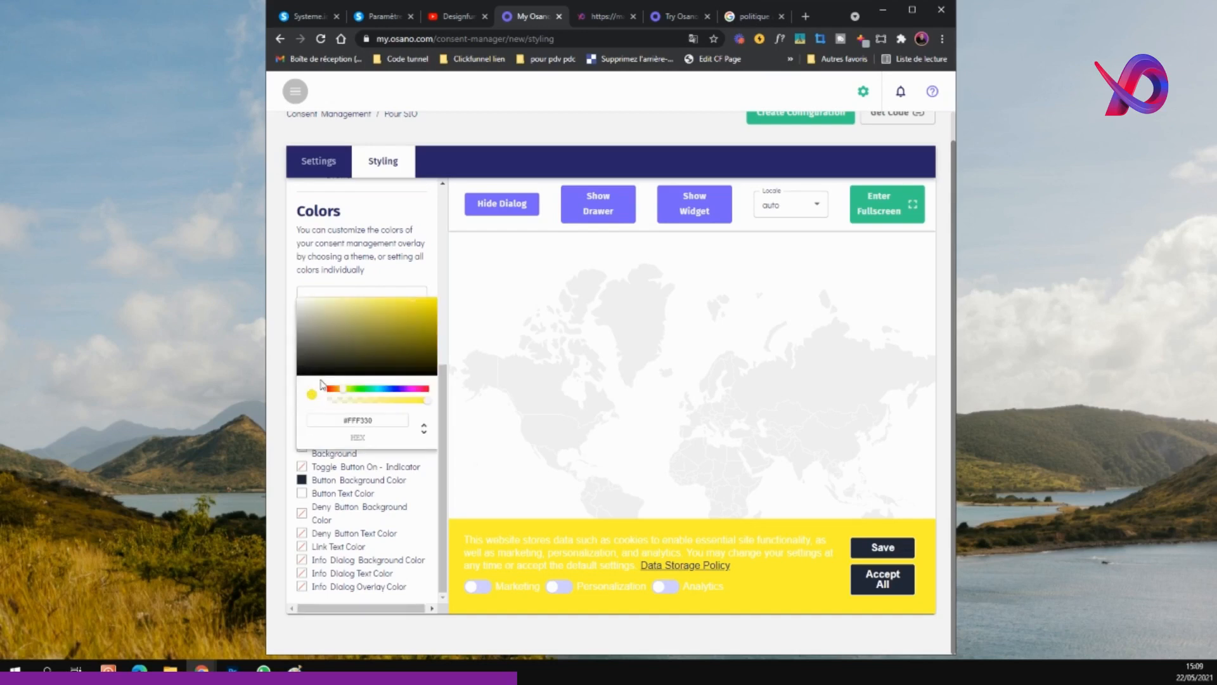
{"action": "left_click", "coordinate": [319, 374]}
{"action": "left_click", "coordinate": [285, 375]}
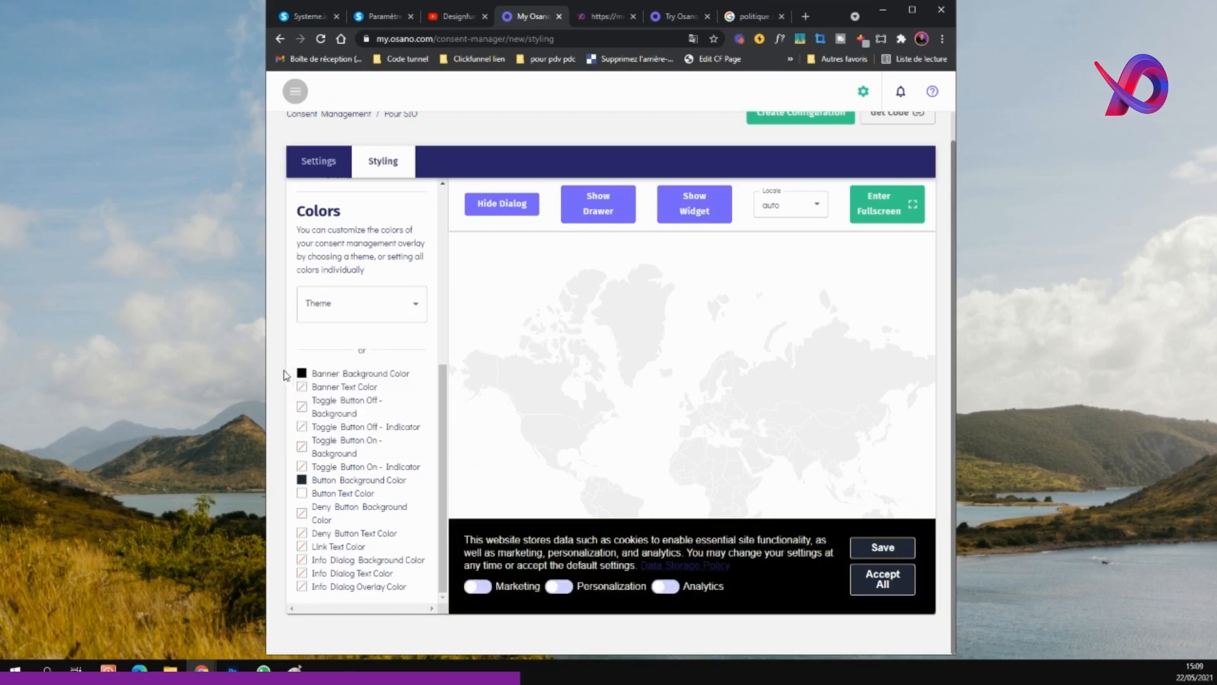
Set the button background color to bright yellow #FFD900 and the button text color to black.
{"action": "left_click", "coordinate": [302, 480]}
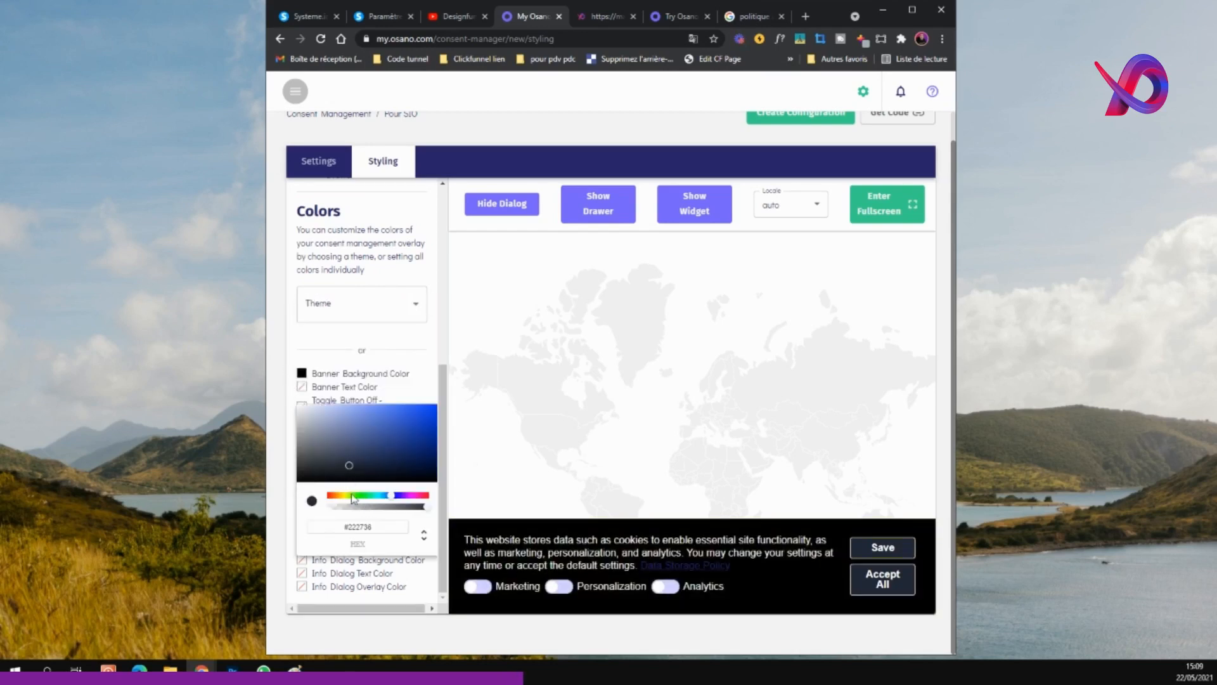
{"action": "left_click", "coordinate": [343, 496]}
{"action": "left_click", "coordinate": [434, 397]}
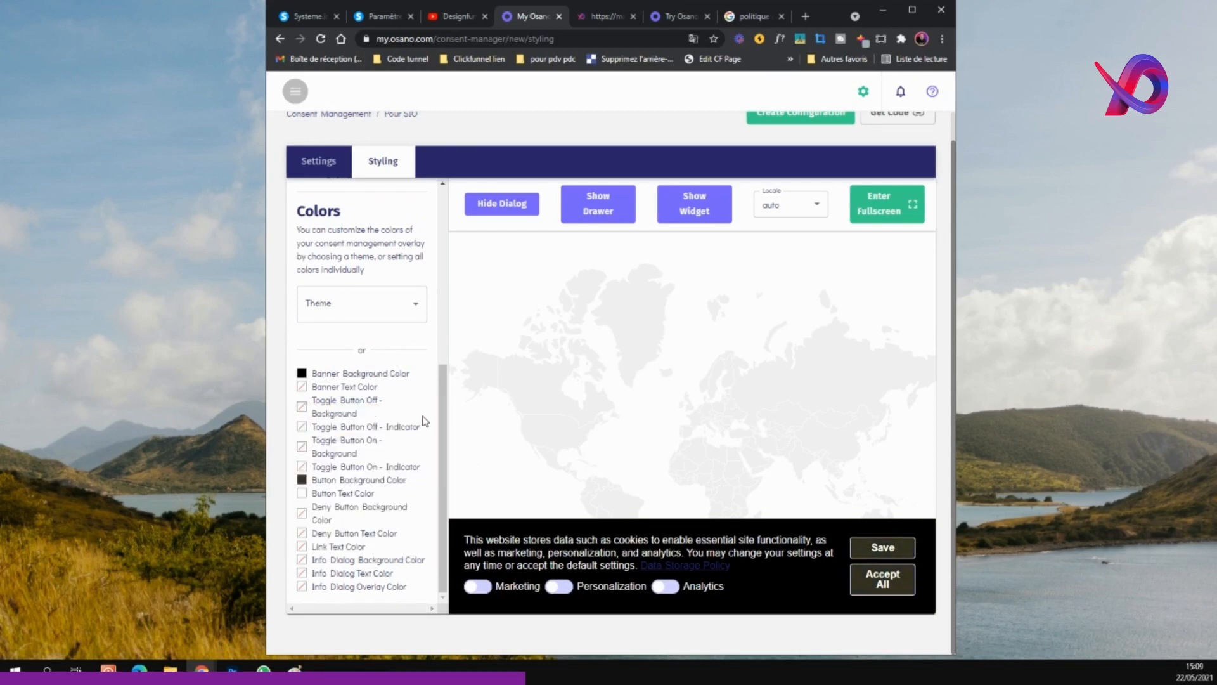
{"action": "left_click", "coordinate": [302, 493]}
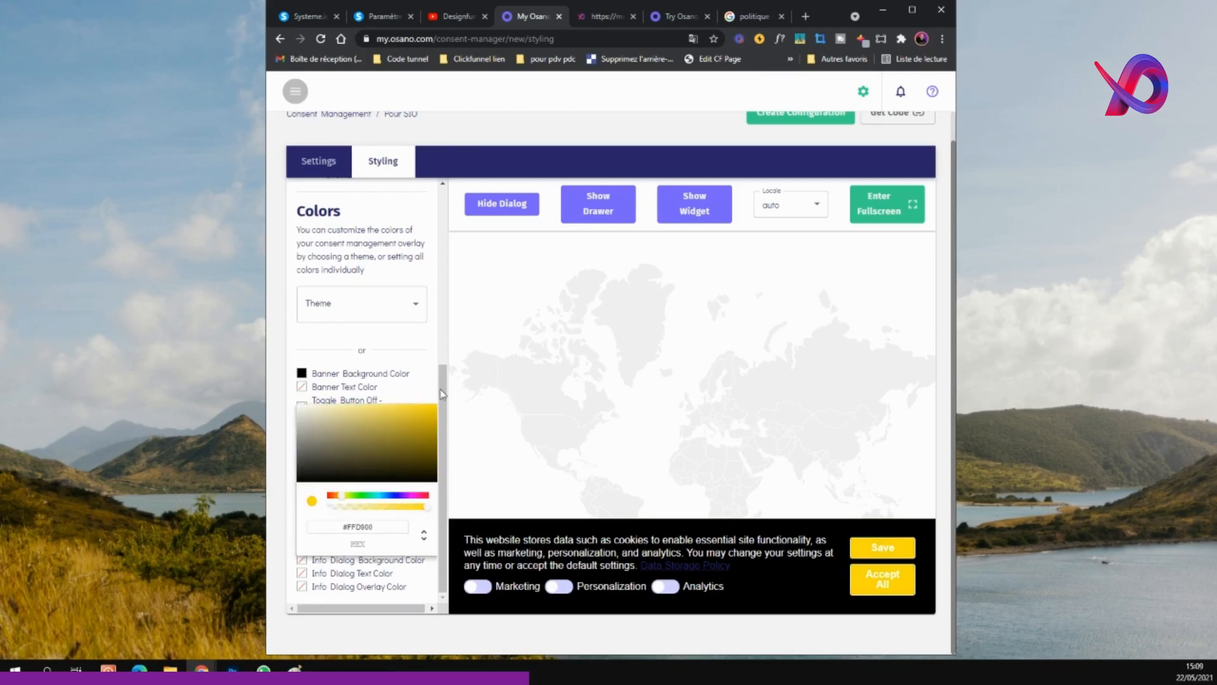
{"action": "left_click", "coordinate": [414, 374]}
{"action": "left_click", "coordinate": [302, 507]}
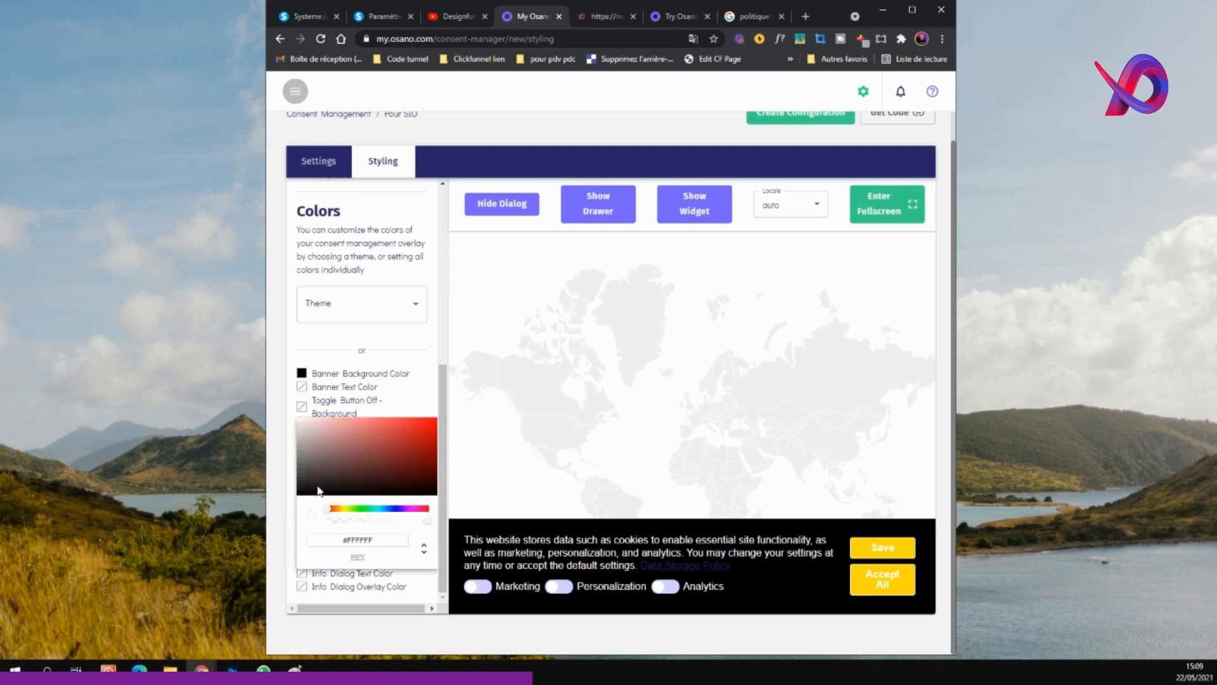
{"action": "left_click", "coordinate": [405, 341]}
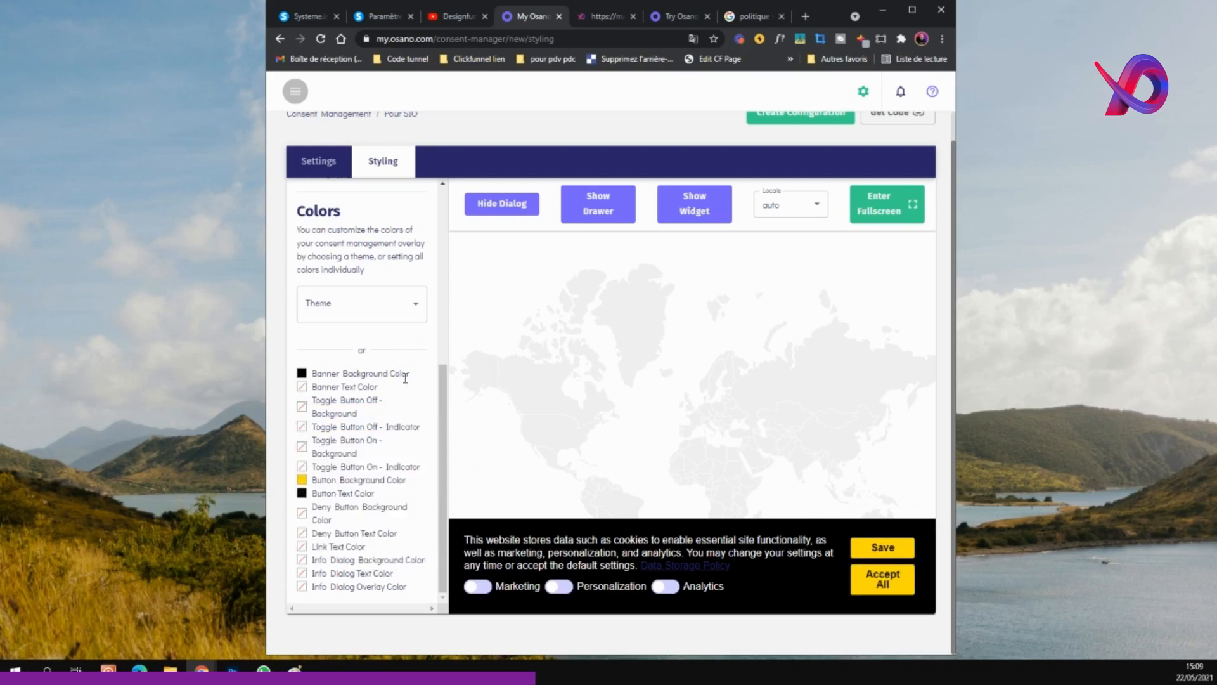
Hide the consent dialog in the styling preview and show it again.
{"action": "scroll", "coordinate": [407, 320], "scroll_direction": "up", "scroll_amount": 8}
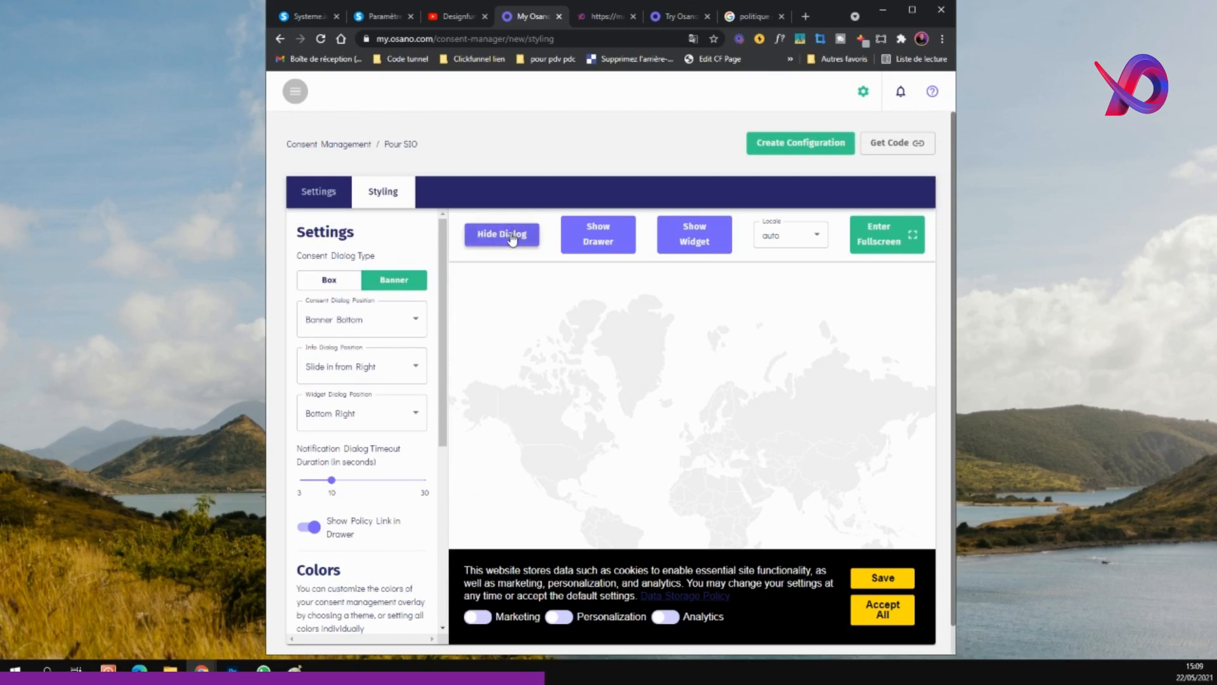
{"action": "left_click", "coordinate": [513, 239]}
{"action": "left_click", "coordinate": [513, 240]}
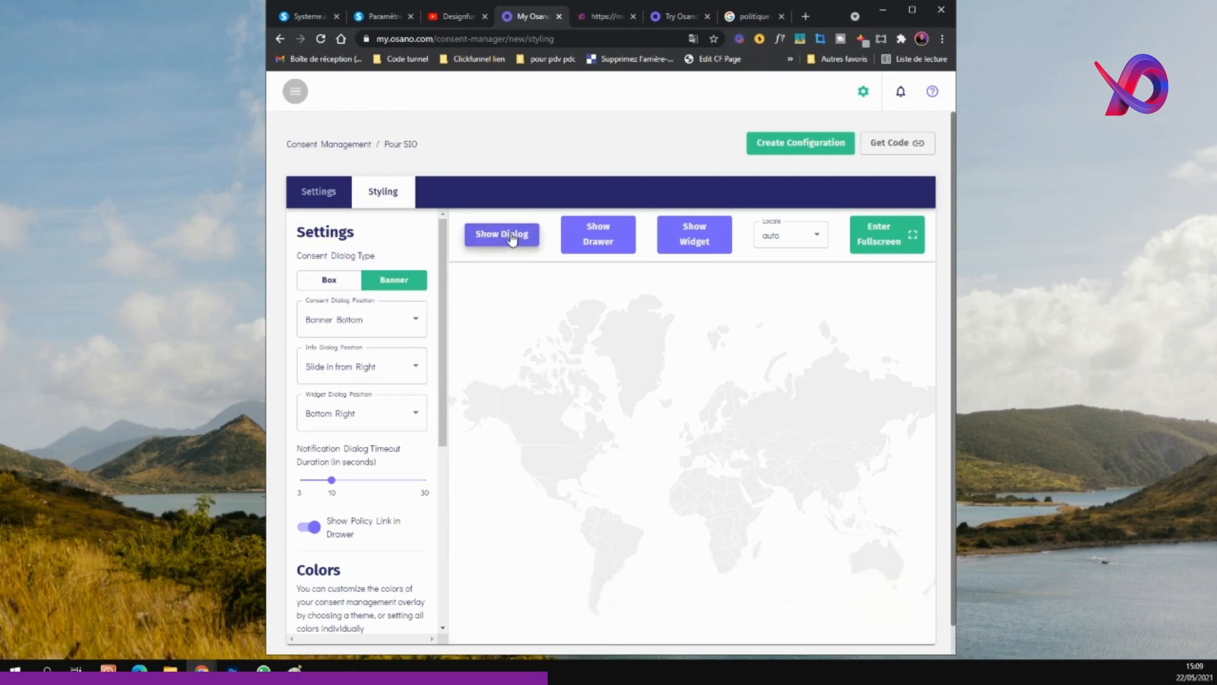
Preview the Storage Preferences drawer, look through its consent categories down to the Save button, and hide it again.
{"action": "left_click", "coordinate": [598, 238]}
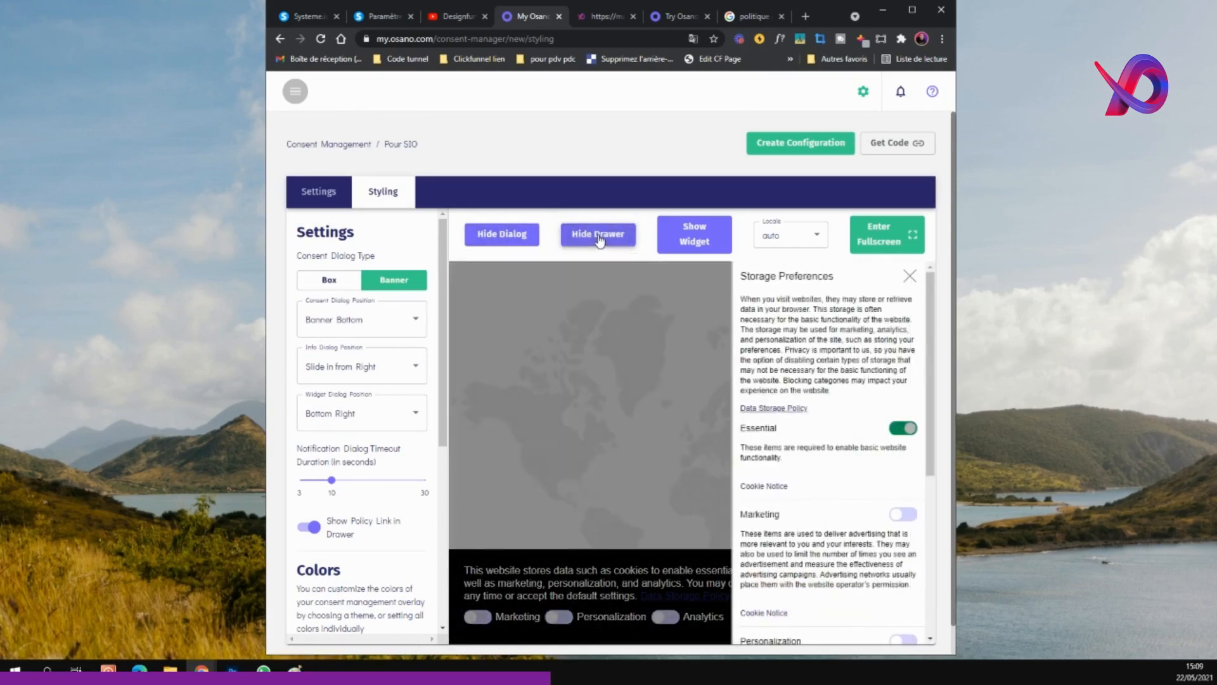
{"action": "scroll", "coordinate": [846, 423], "scroll_direction": "down", "scroll_amount": 6}
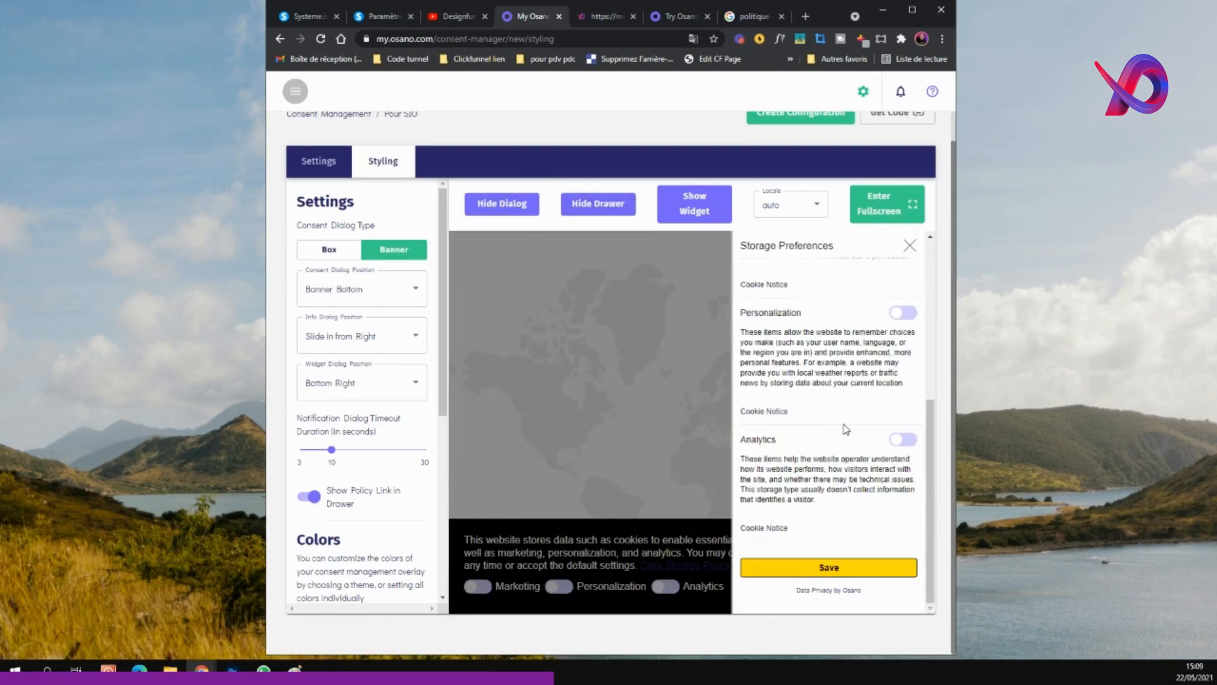
{"action": "scroll", "coordinate": [800, 391], "scroll_direction": "up", "scroll_amount": 6}
{"action": "left_click", "coordinate": [602, 209]}
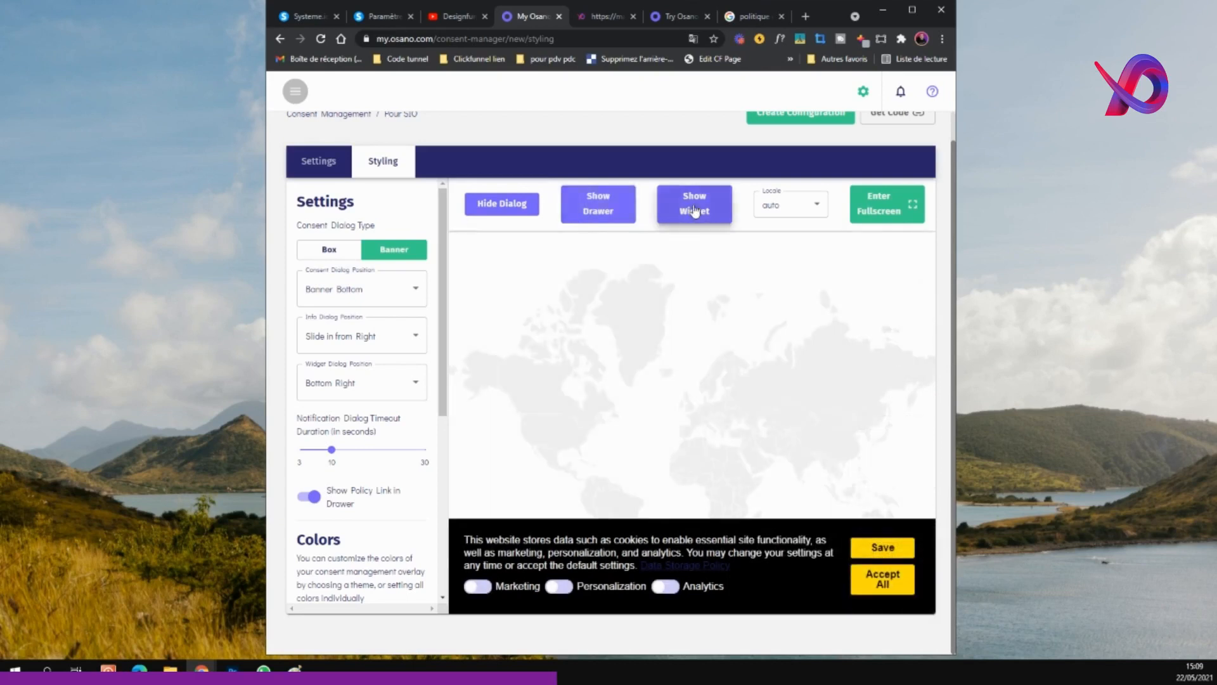
Hide the consent dialog in the preview and show the cookie widget to check its appearance.
{"action": "left_click", "coordinate": [696, 212]}
{"action": "left_click", "coordinate": [695, 212]}
{"action": "left_click", "coordinate": [477, 204]}
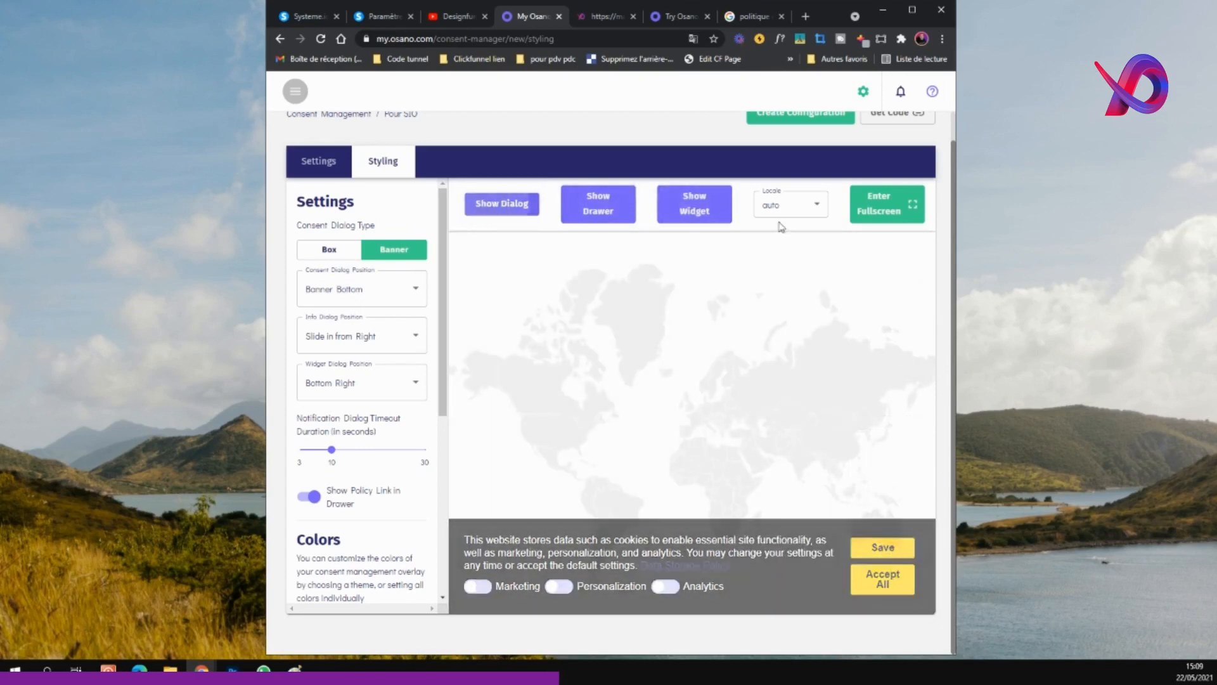
{"action": "left_click", "coordinate": [706, 210]}
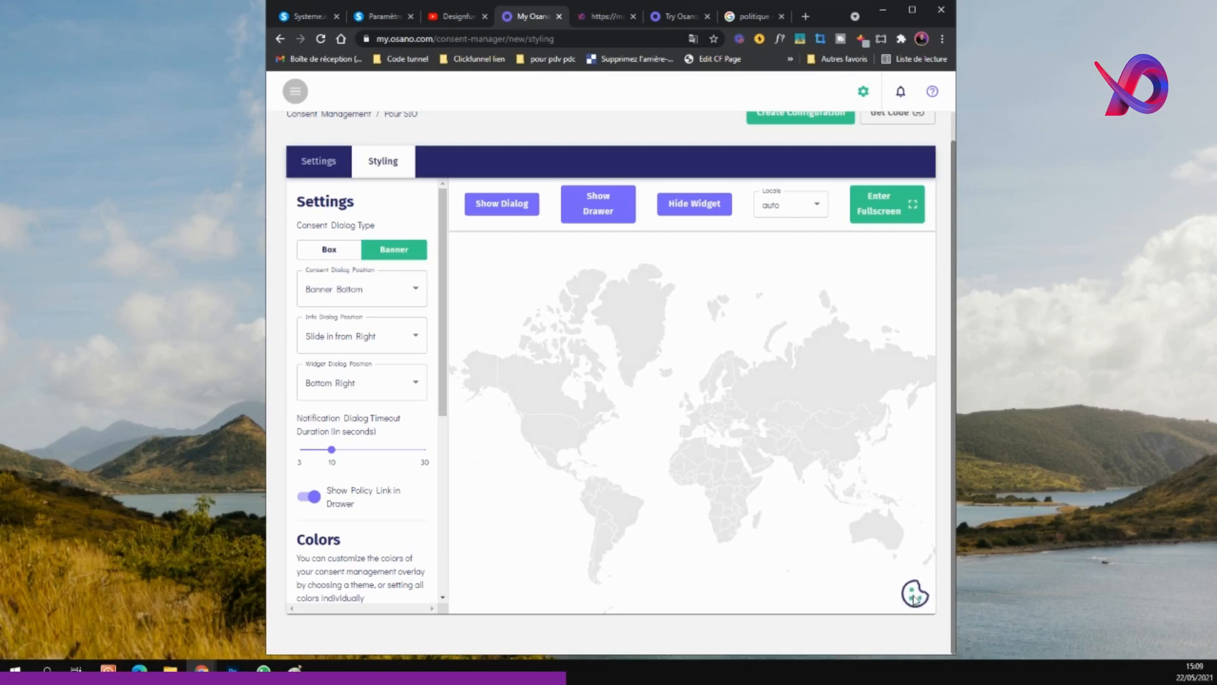
Set the widget dialog position to Bottom Left and keep the info dialog position at Slide in from Right.
{"action": "left_click", "coordinate": [407, 401]}
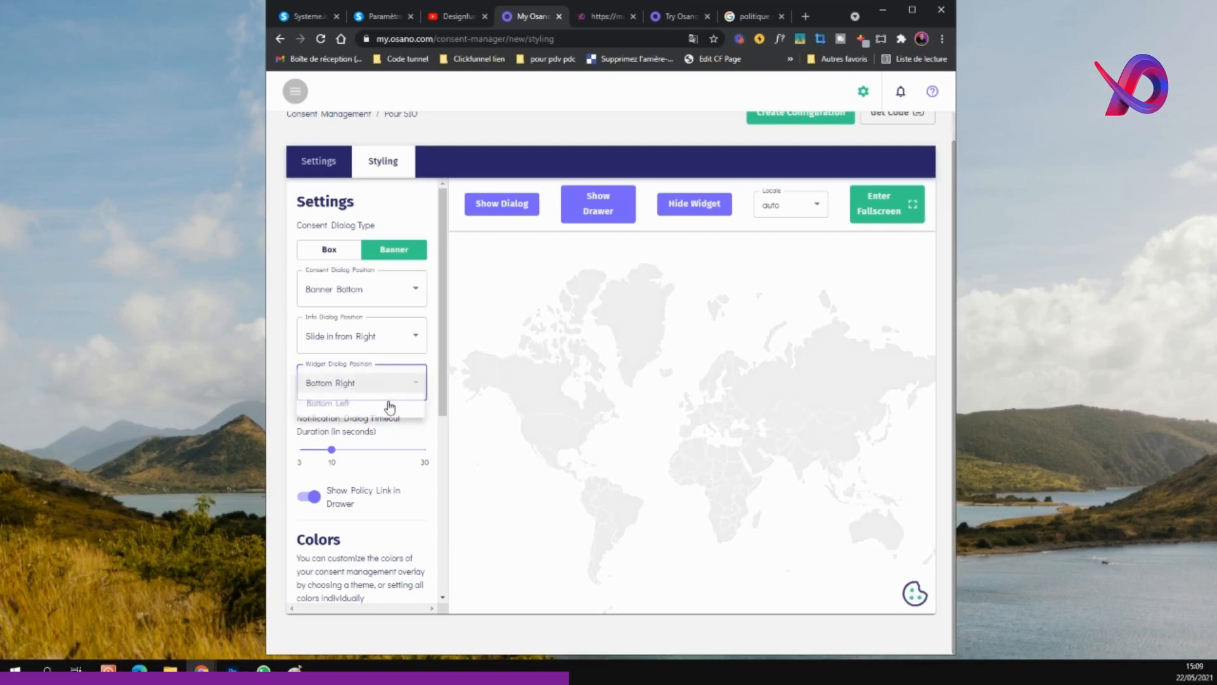
{"action": "left_click", "coordinate": [380, 407]}
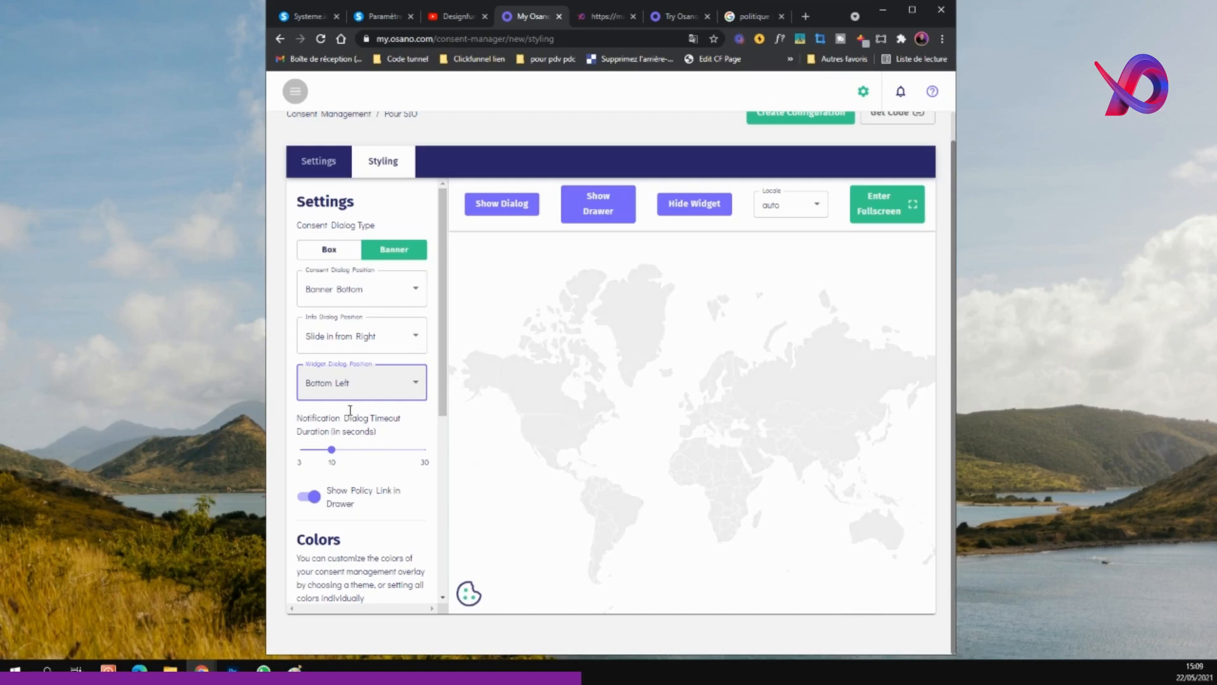
{"action": "left_click", "coordinate": [371, 338]}
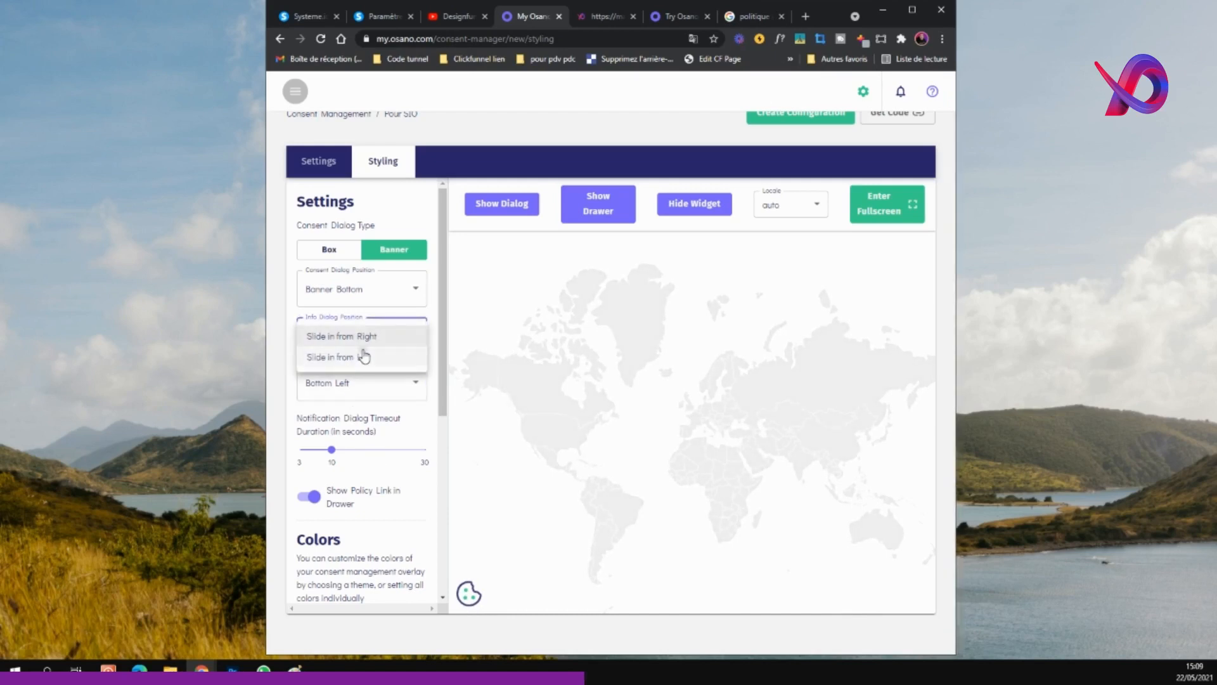
{"action": "left_click", "coordinate": [361, 352]}
{"action": "left_click", "coordinate": [361, 345]}
{"action": "left_click", "coordinate": [360, 316]}
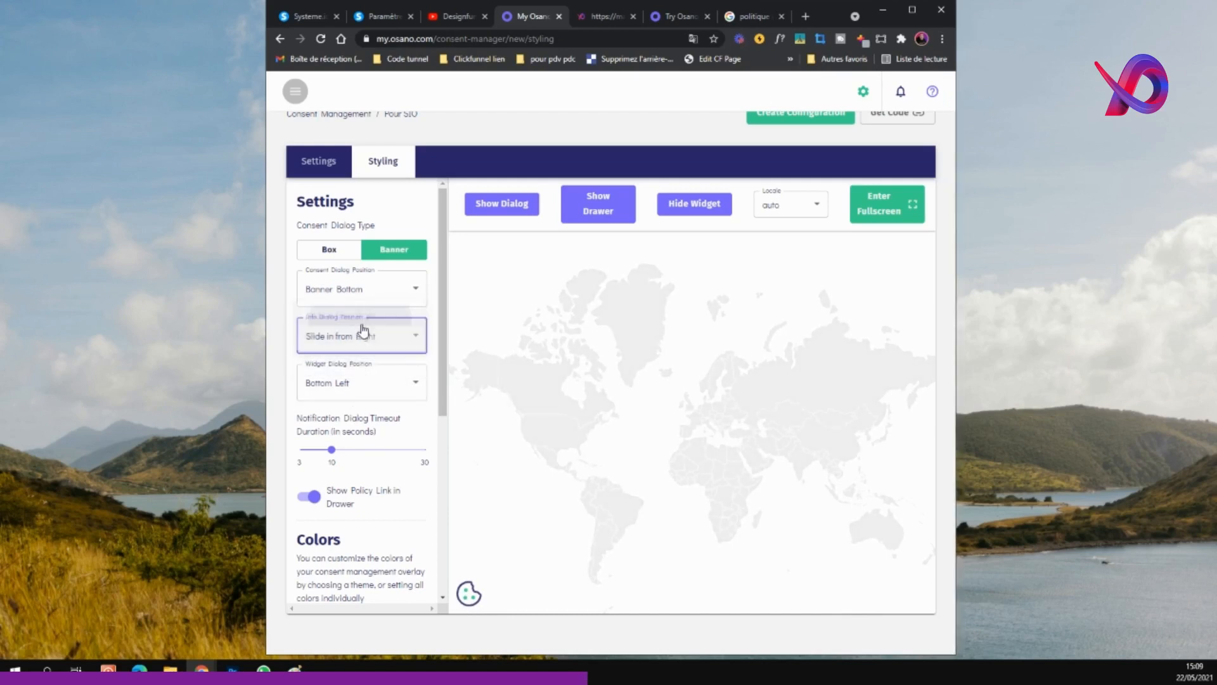
Show the consent dialog in the styling preview and create the Pour SIO configuration.
{"action": "left_click", "coordinate": [515, 213]}
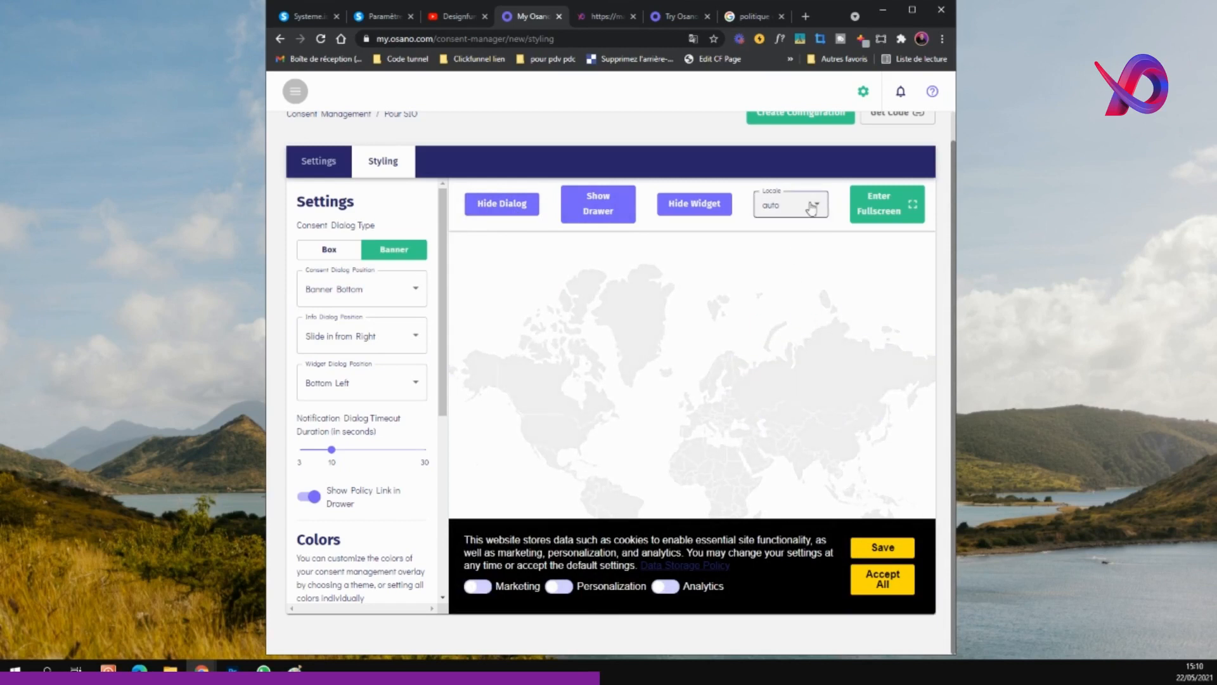
{"action": "scroll", "coordinate": [867, 203], "scroll_direction": "up", "scroll_amount": 1}
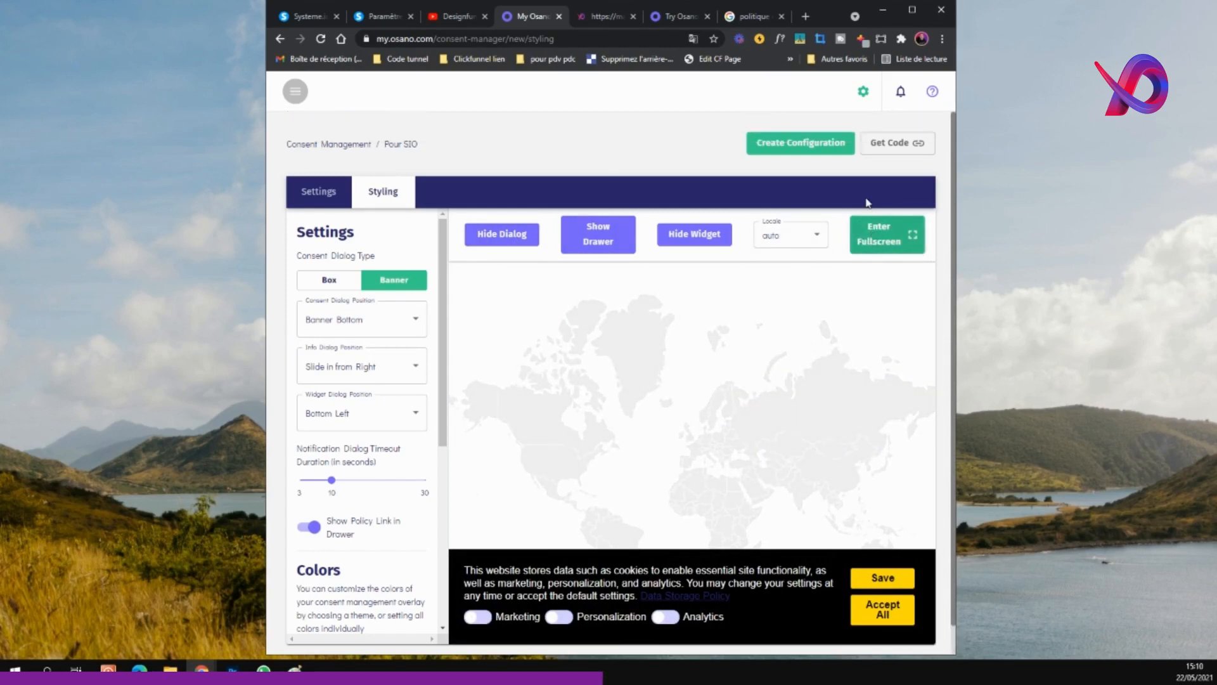
{"action": "left_click", "coordinate": [792, 144]}
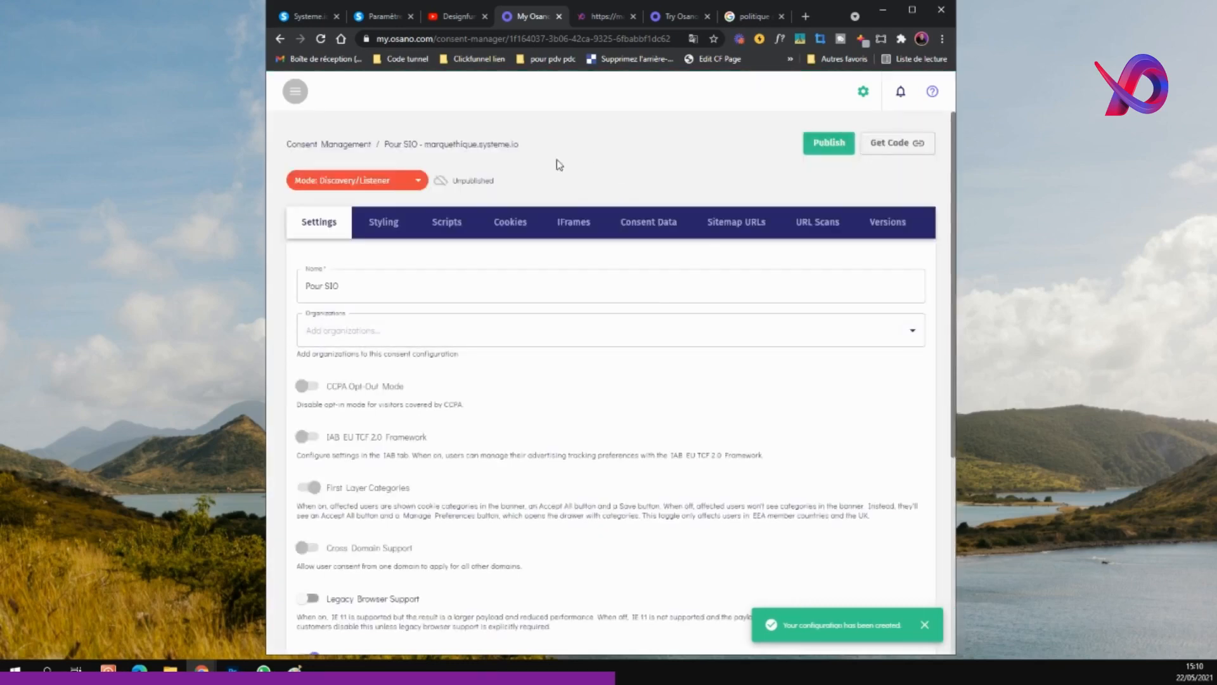
Look through the created configuration's settings, styling, scripts, cookies and consent data, and dismiss the Consent Record Search upgrade offer.
{"action": "scroll", "coordinate": [561, 336], "scroll_direction": "down", "scroll_amount": 5}
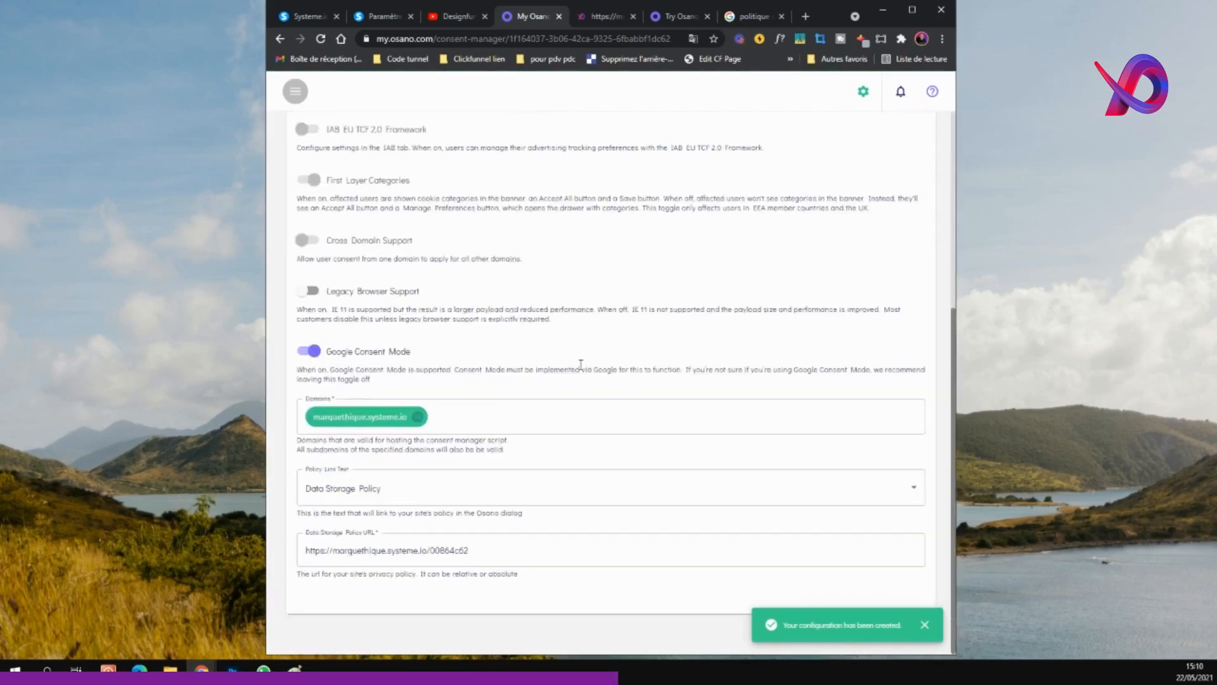
{"action": "scroll", "coordinate": [437, 216], "scroll_direction": "up", "scroll_amount": 5}
{"action": "scroll", "coordinate": [475, 440], "scroll_direction": "down", "scroll_amount": 5}
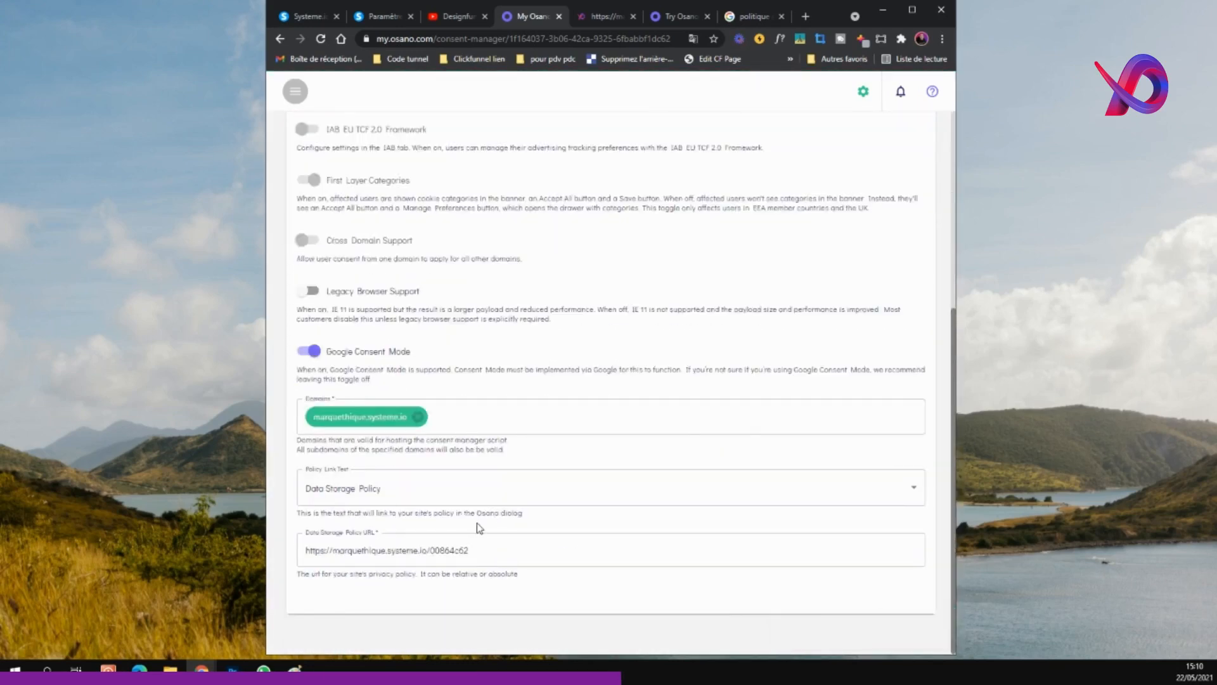
{"action": "scroll", "coordinate": [477, 522], "scroll_direction": "up", "scroll_amount": 5}
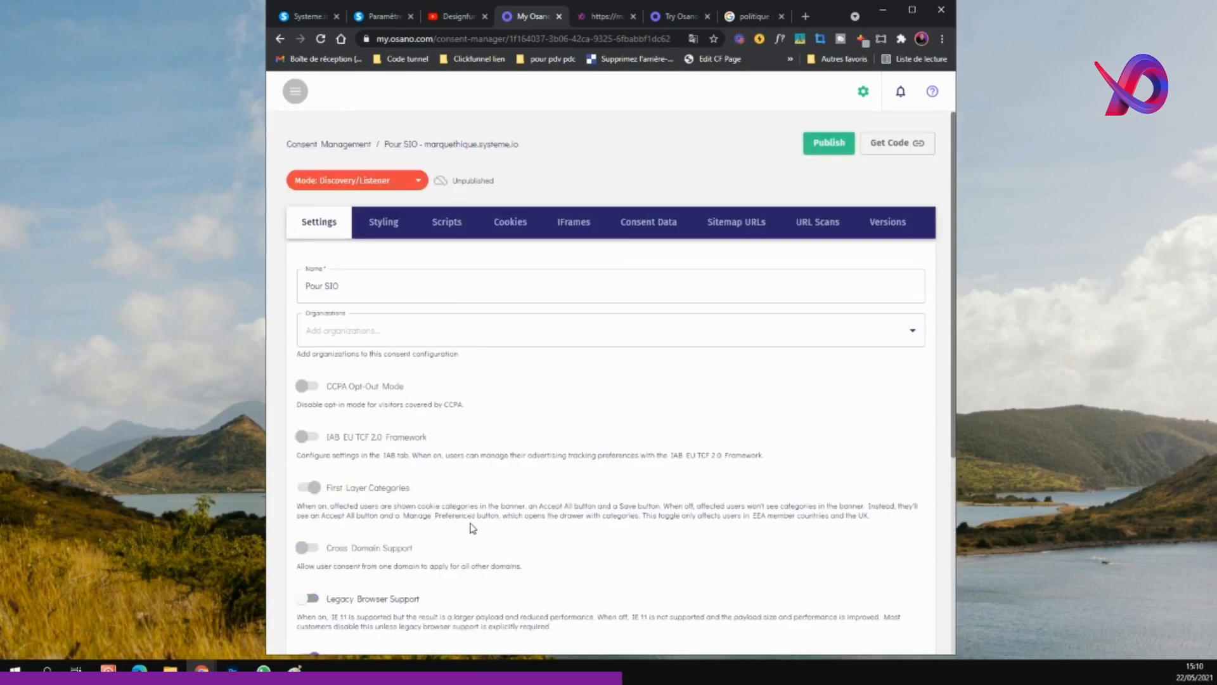
{"action": "left_click", "coordinate": [385, 223]}
{"action": "scroll", "coordinate": [416, 363], "scroll_direction": "down", "scroll_amount": 6}
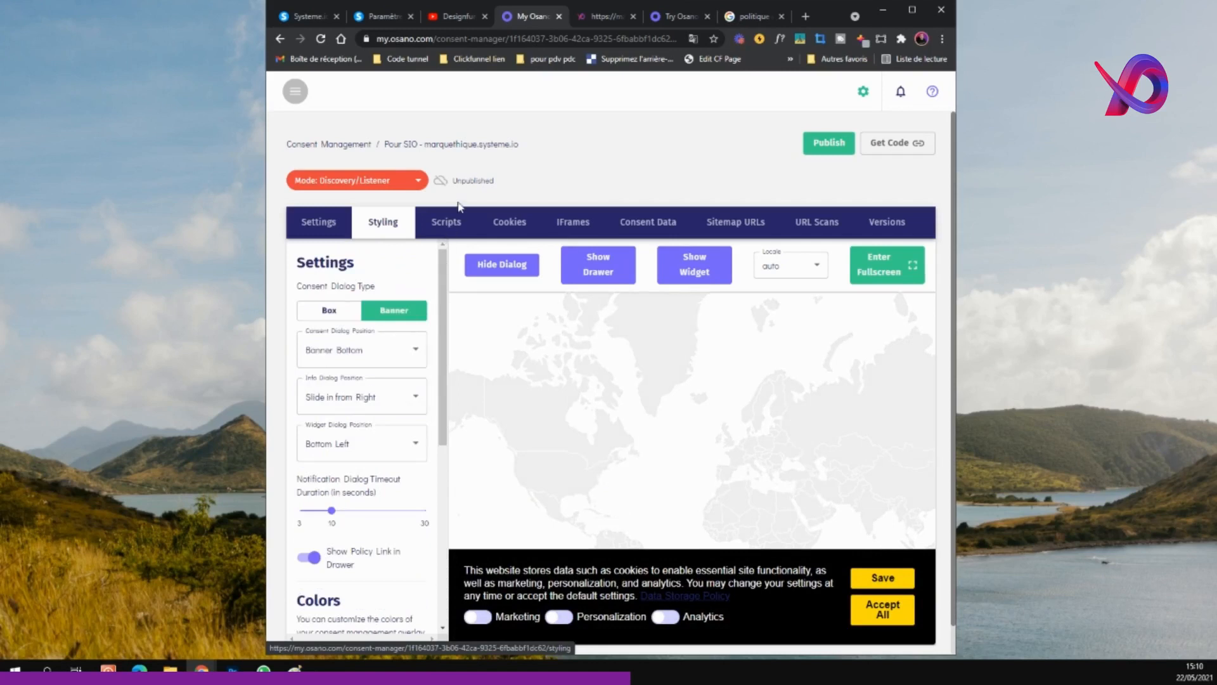
{"action": "left_click", "coordinate": [451, 223]}
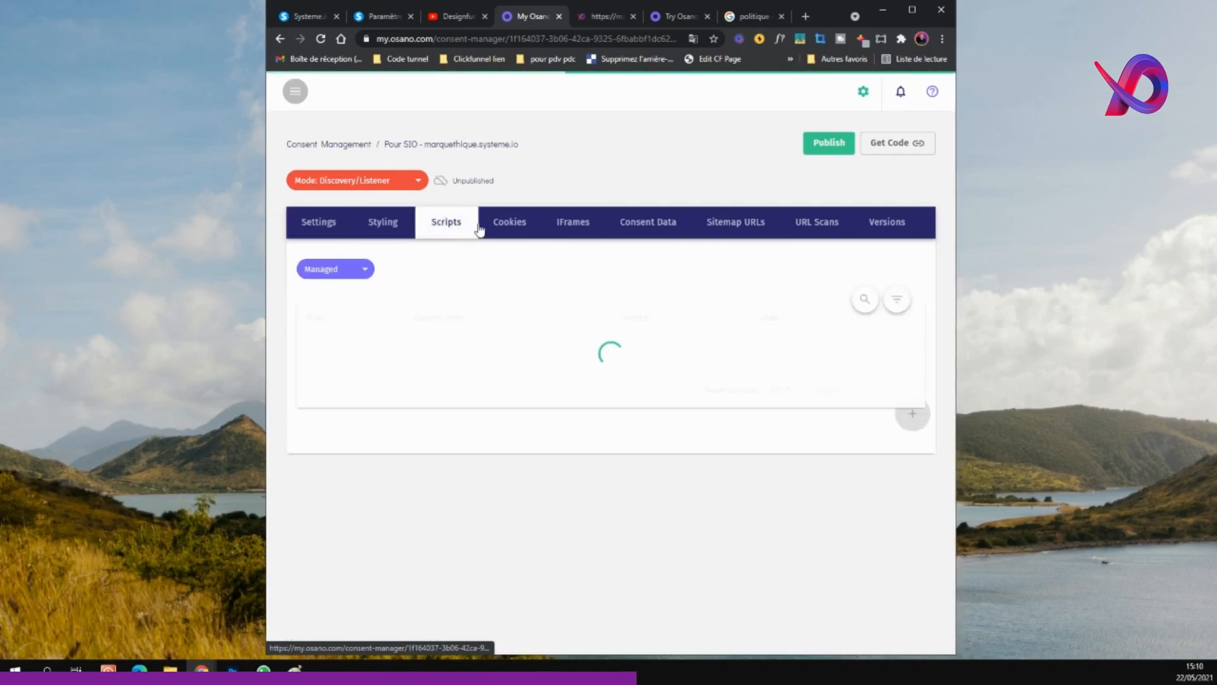
{"action": "left_click", "coordinate": [511, 228]}
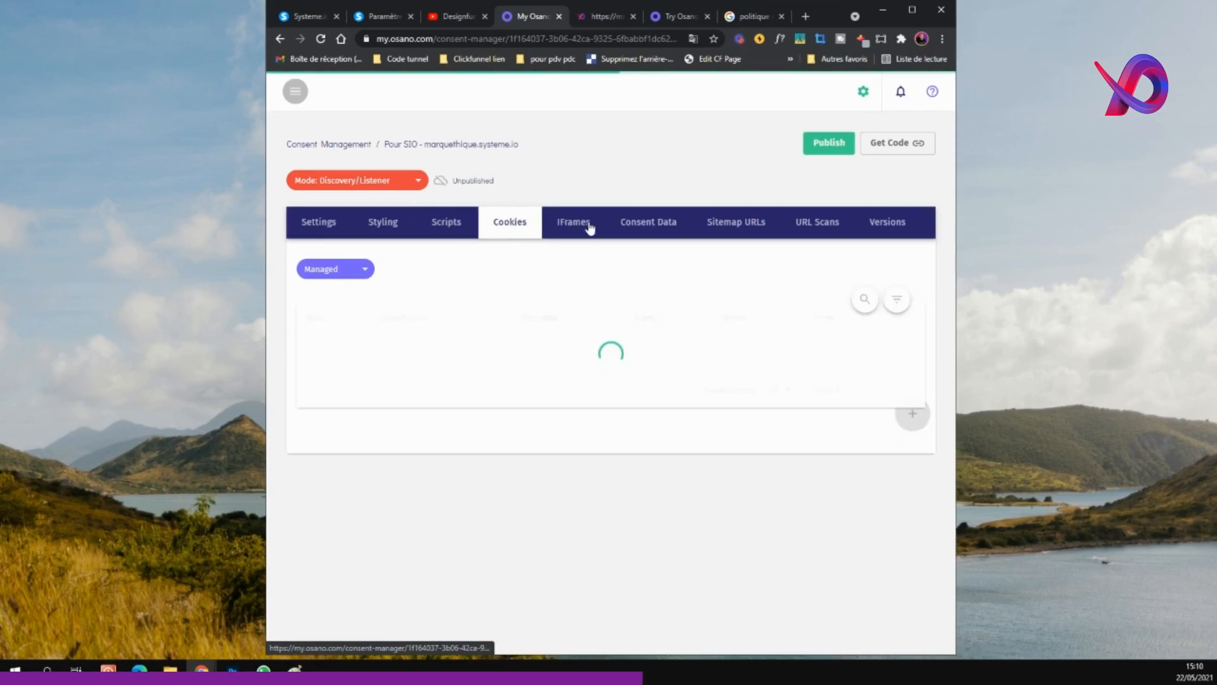
{"action": "left_click", "coordinate": [629, 230]}
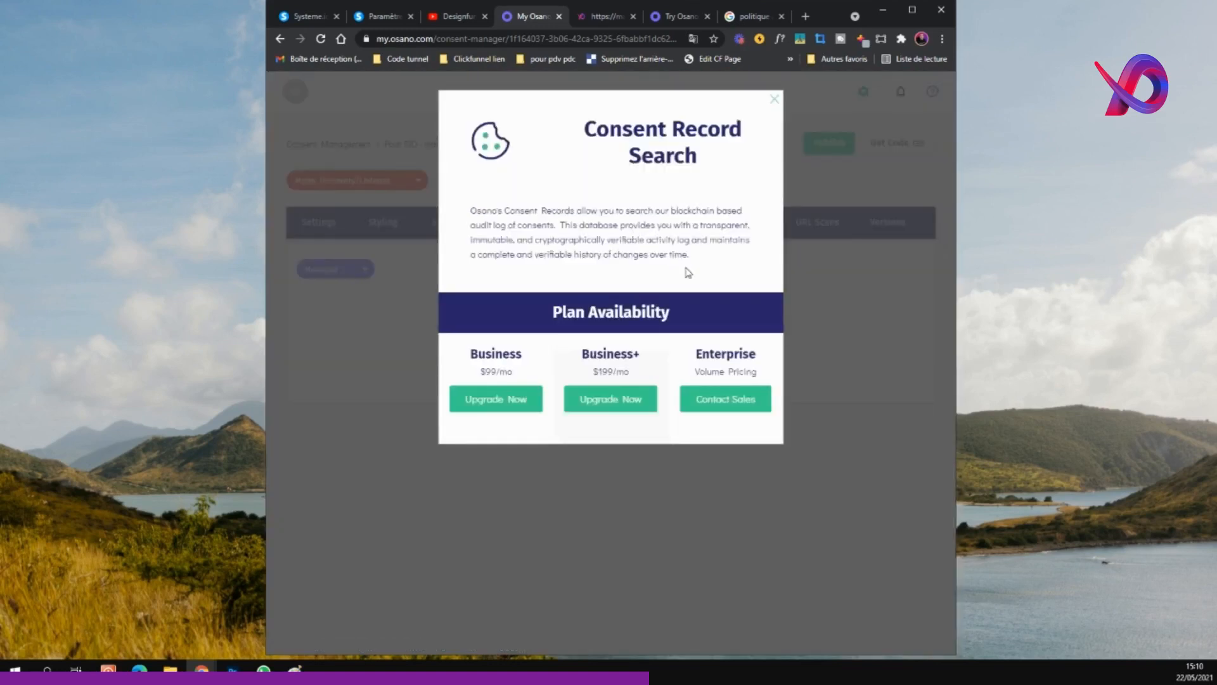
{"action": "left_click", "coordinate": [774, 100]}
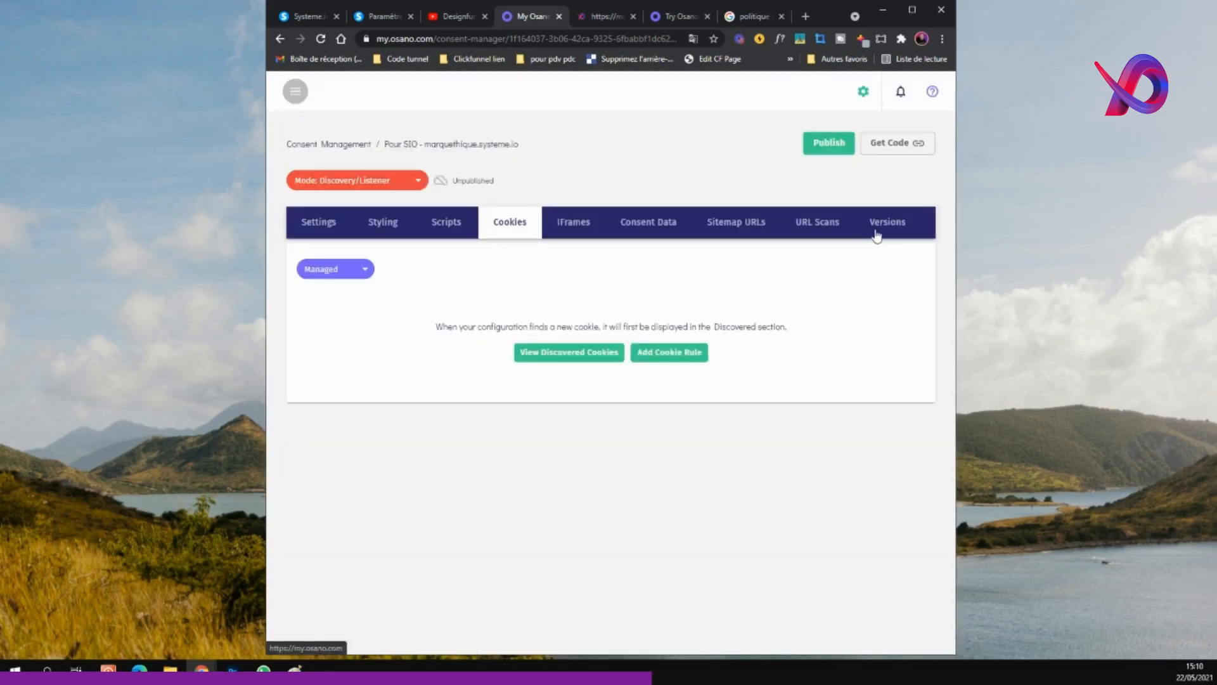
Change the configuration's mode to Permissive and save the changes.
{"action": "left_click", "coordinate": [381, 183]}
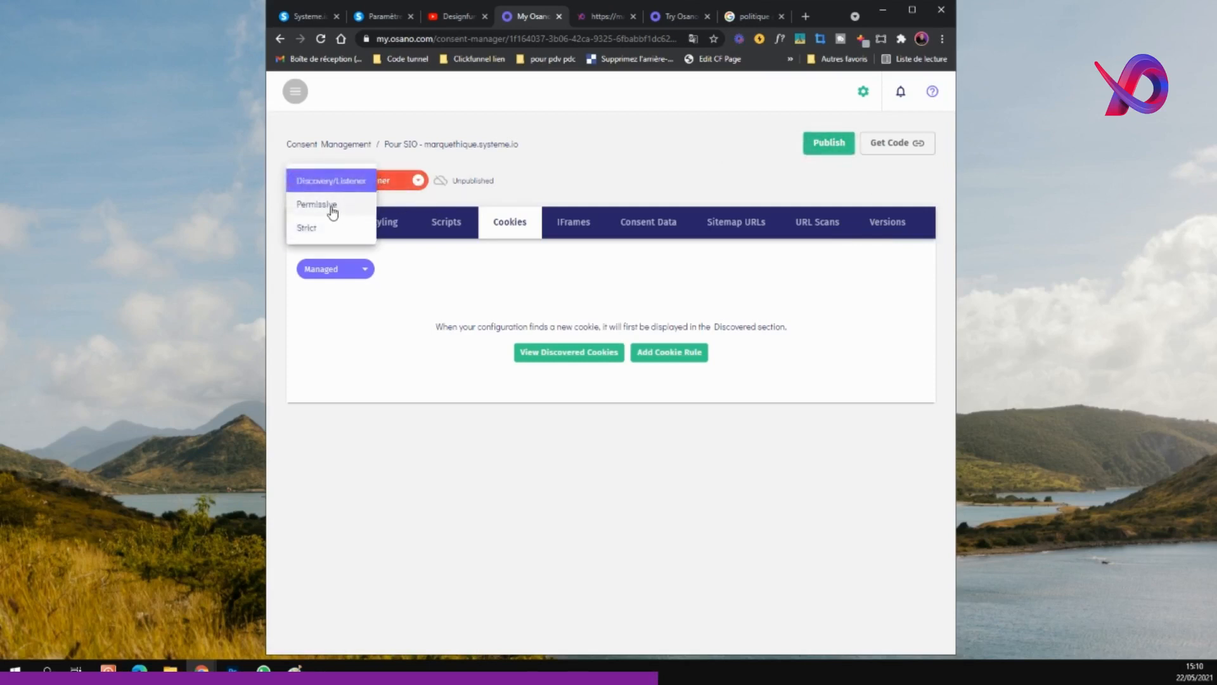
{"action": "left_click", "coordinate": [560, 177]}
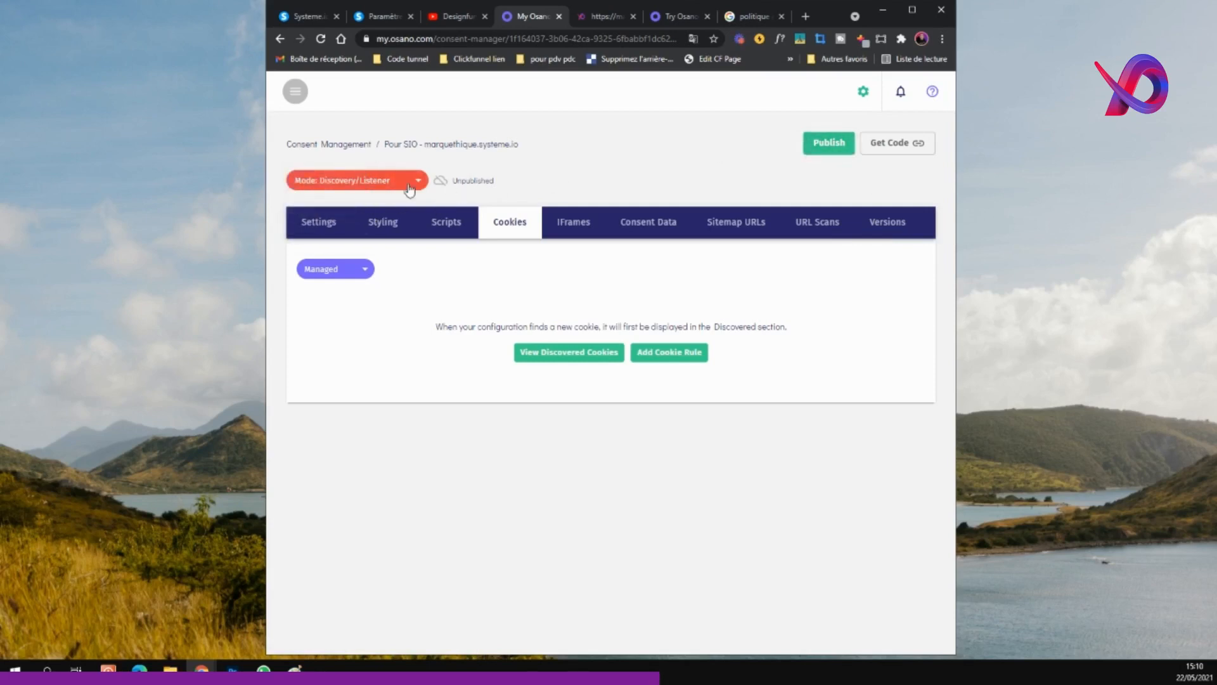
{"action": "left_click", "coordinate": [330, 181]}
{"action": "left_click", "coordinate": [333, 211]}
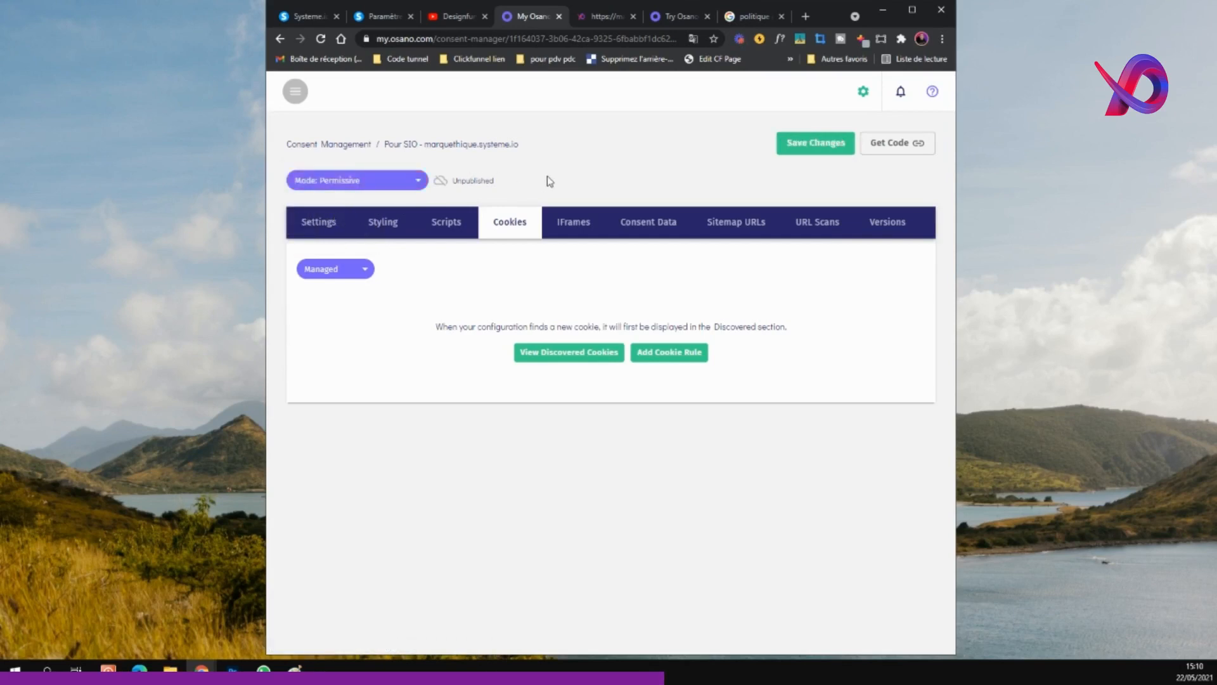
{"action": "left_click", "coordinate": [817, 145]}
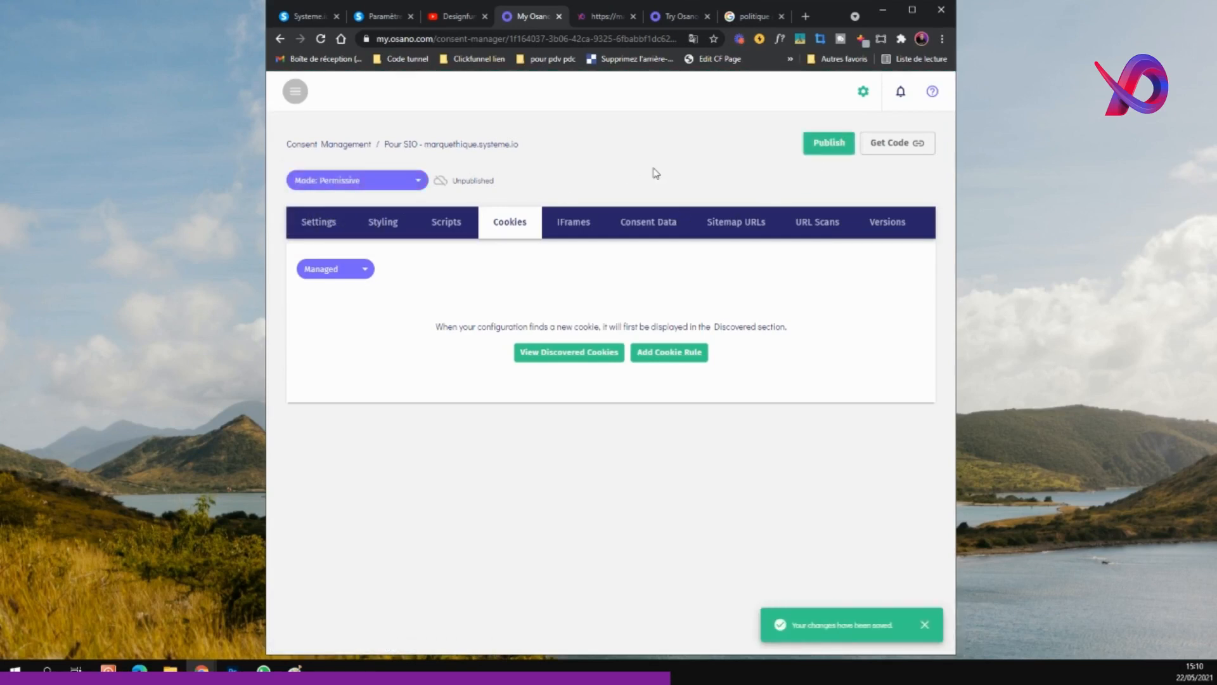
Publish the configuration with the Clear & Publish option and dismiss the notification.
{"action": "left_click", "coordinate": [806, 147]}
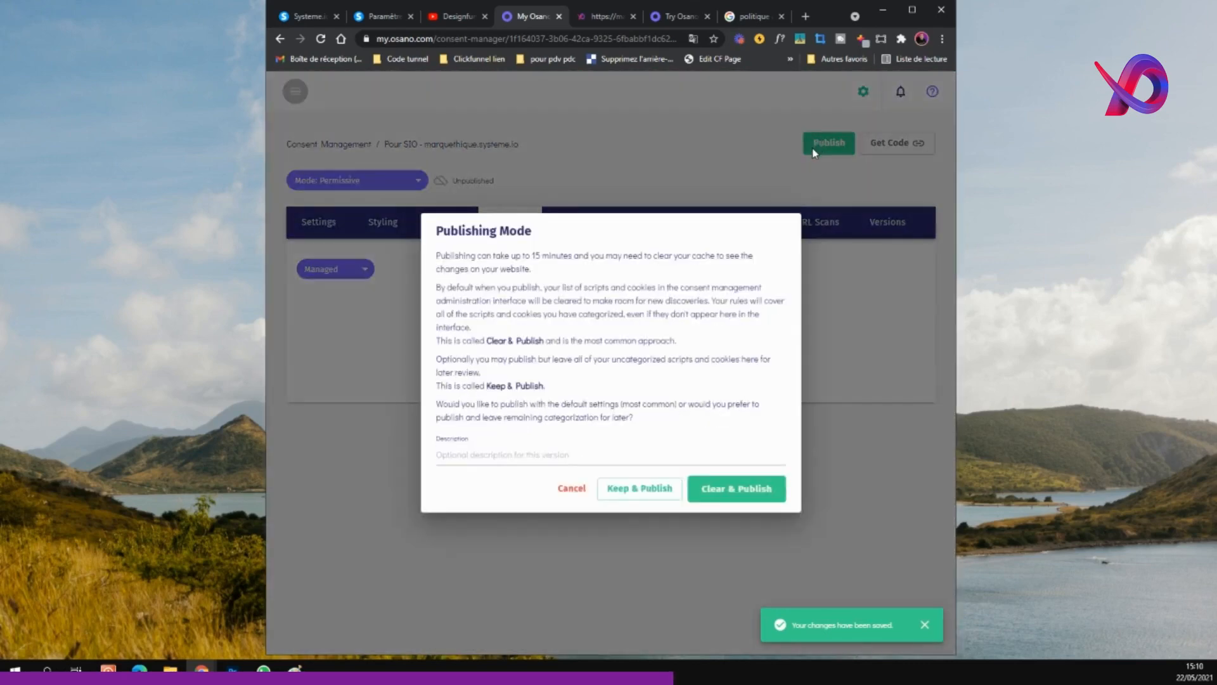
{"action": "left_click", "coordinate": [737, 490]}
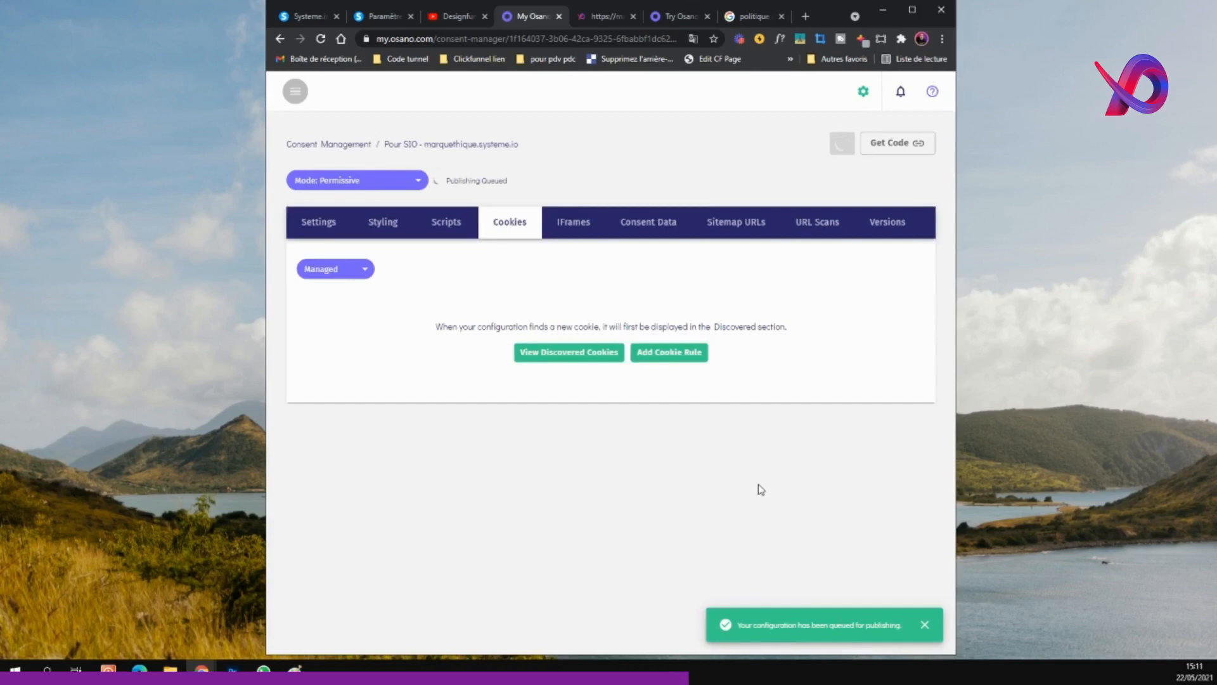
{"action": "left_click", "coordinate": [924, 625]}
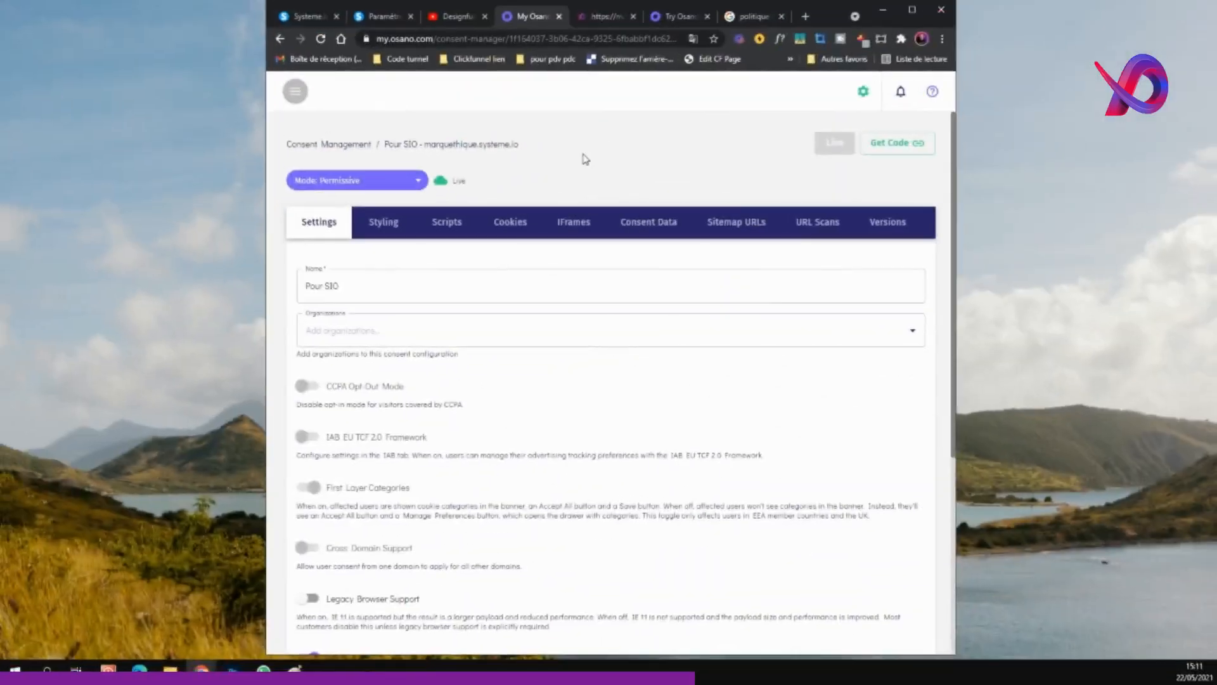
Copy the Consent Management Source script of the live configuration and switch to the sales funnel settings in systeme.io.
{"action": "left_click", "coordinate": [890, 149]}
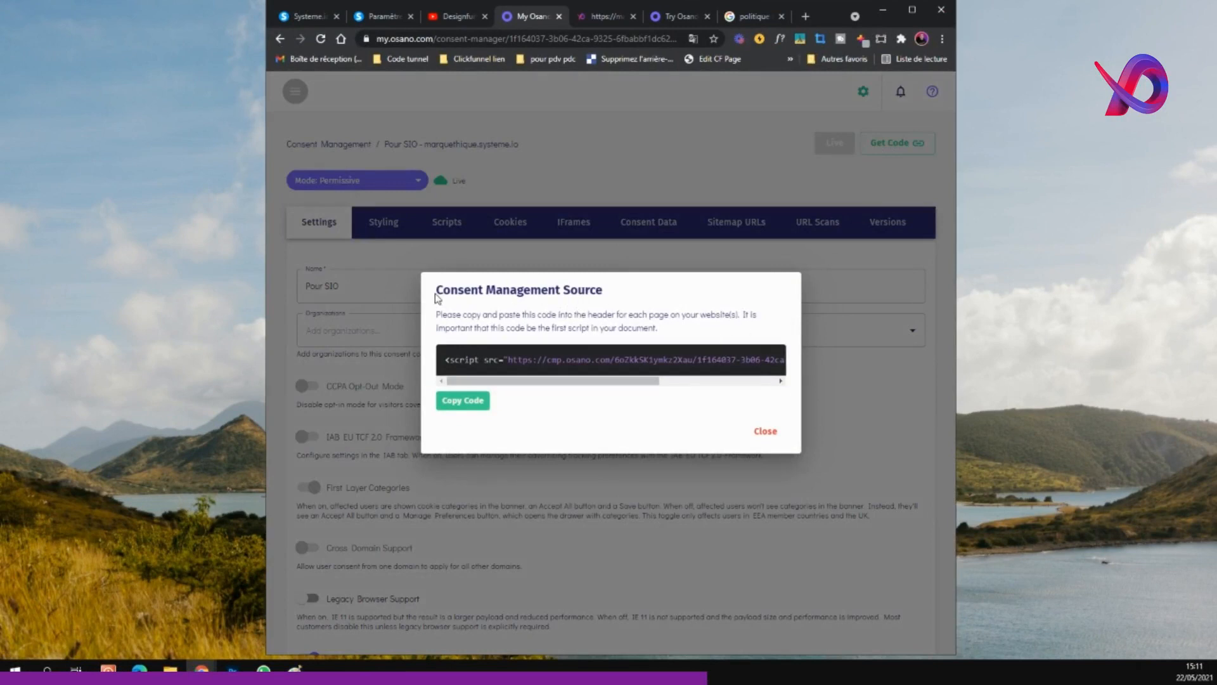
{"action": "left_click", "coordinate": [468, 403]}
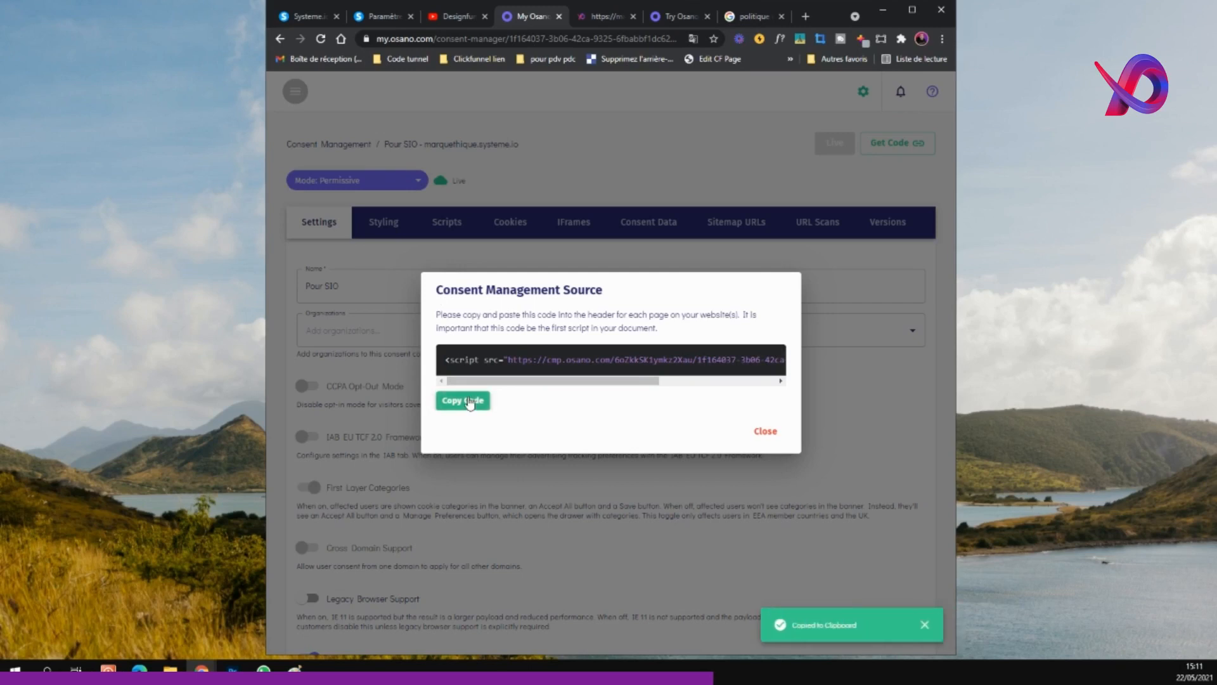
{"action": "left_click", "coordinate": [398, 13]}
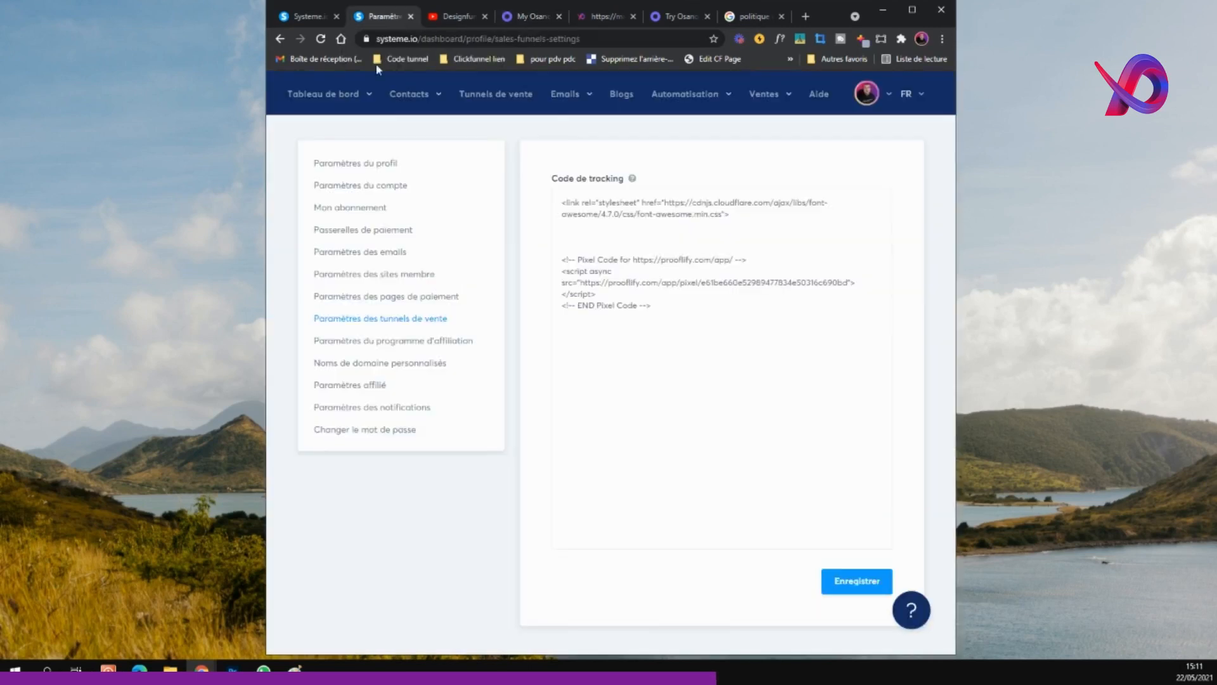
{"action": "mouse_move", "coordinate": [329, 98]}
{"action": "mouse_move", "coordinate": [889, 100]}
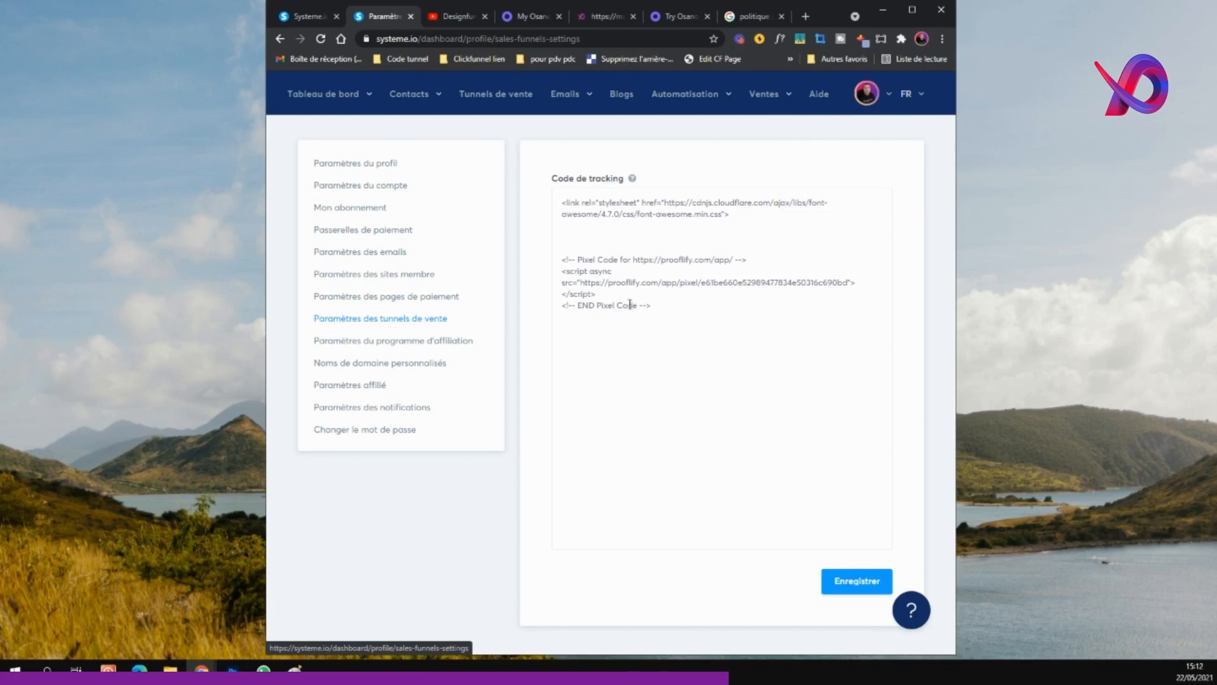
Paste the Osano script below the existing pixel code in the funnel tracking code and save the settings.
{"action": "left_click", "coordinate": [686, 426]}
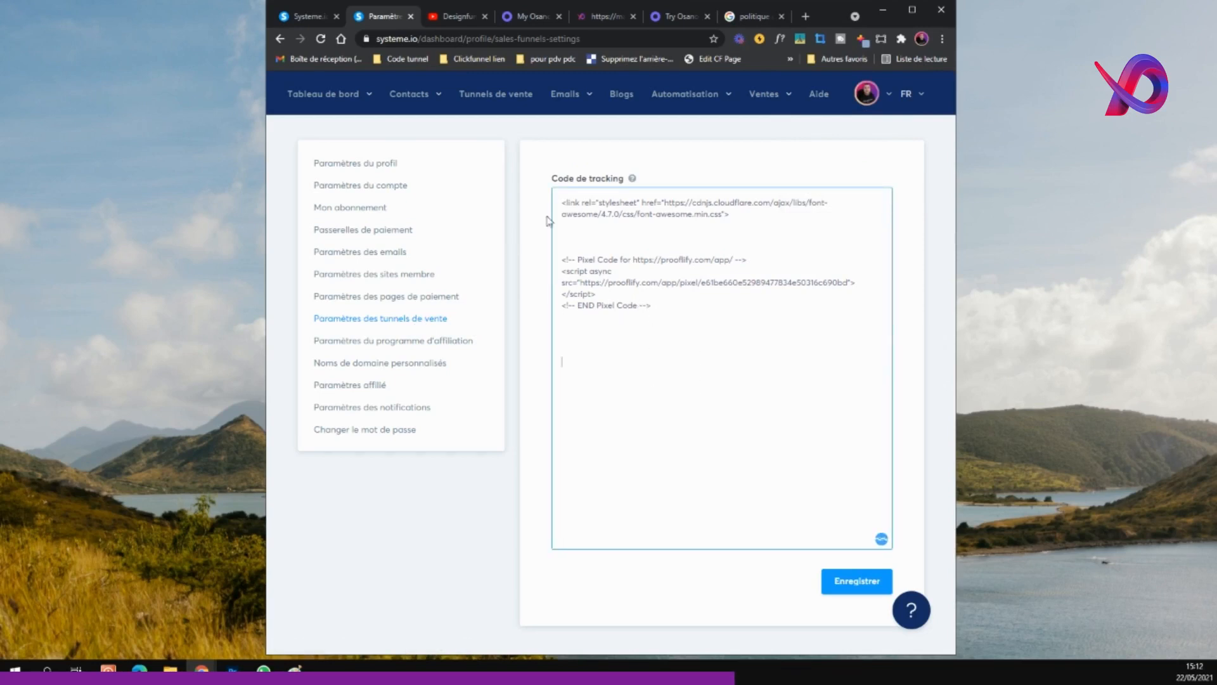
{"action": "right_click", "coordinate": [623, 372]}
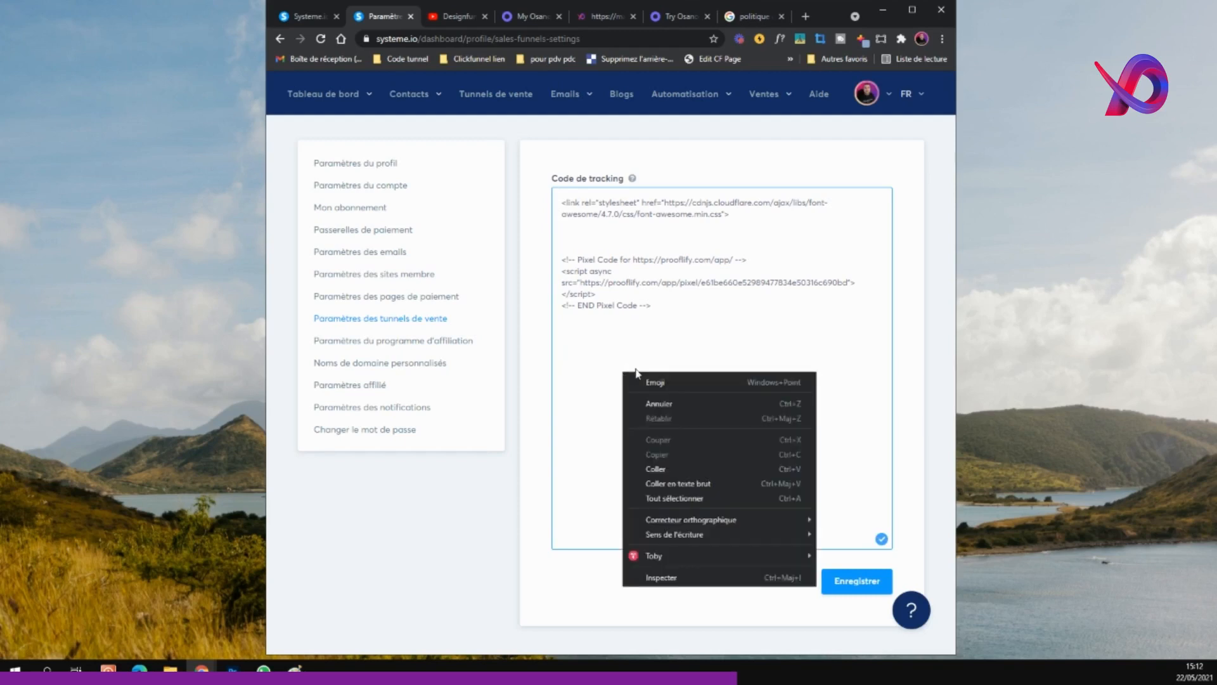
{"action": "left_click", "coordinate": [654, 469]}
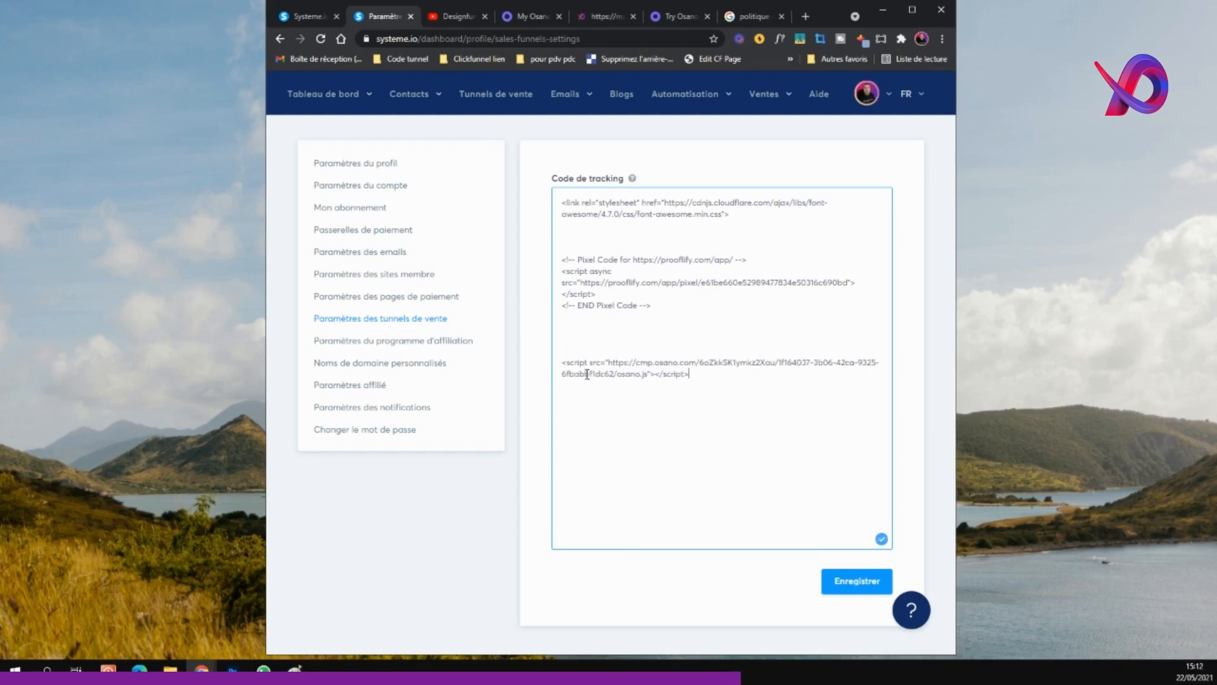
{"action": "left_click_drag", "start_coordinate": [735, 387], "coordinate": [700, 393]}
{"action": "left_click", "coordinate": [568, 342]}
{"action": "left_click", "coordinate": [701, 393]}
{"action": "left_click", "coordinate": [850, 587]}
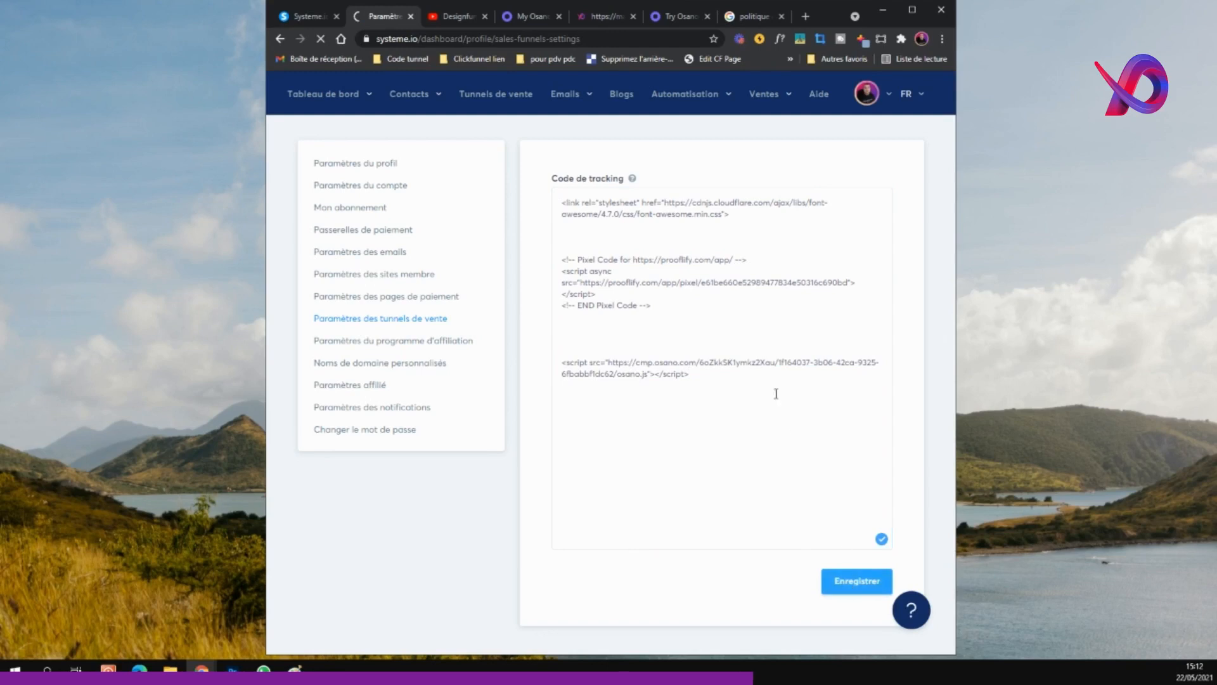
Widen the browser window, view the Mentorbox funnel's live Sales page without translation, and check the cookie widget on it.
{"action": "left_click", "coordinate": [315, 18]}
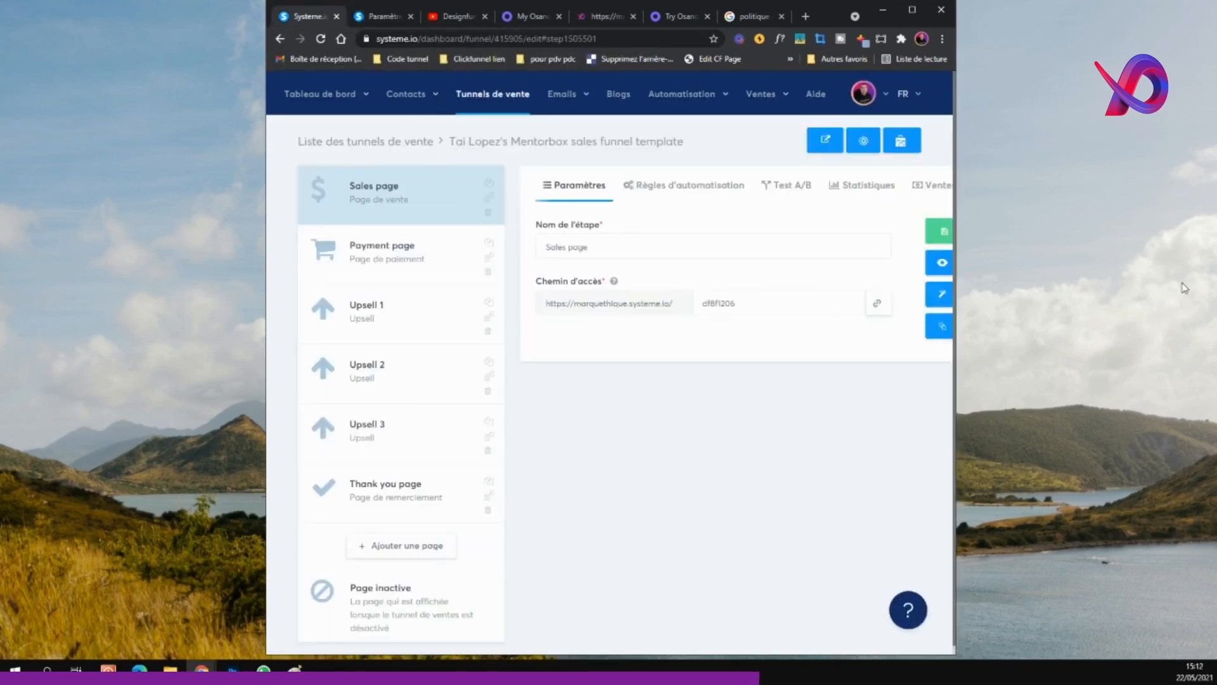
{"action": "left_click_drag", "start_coordinate": [957, 138], "coordinate": [1016, 139]}
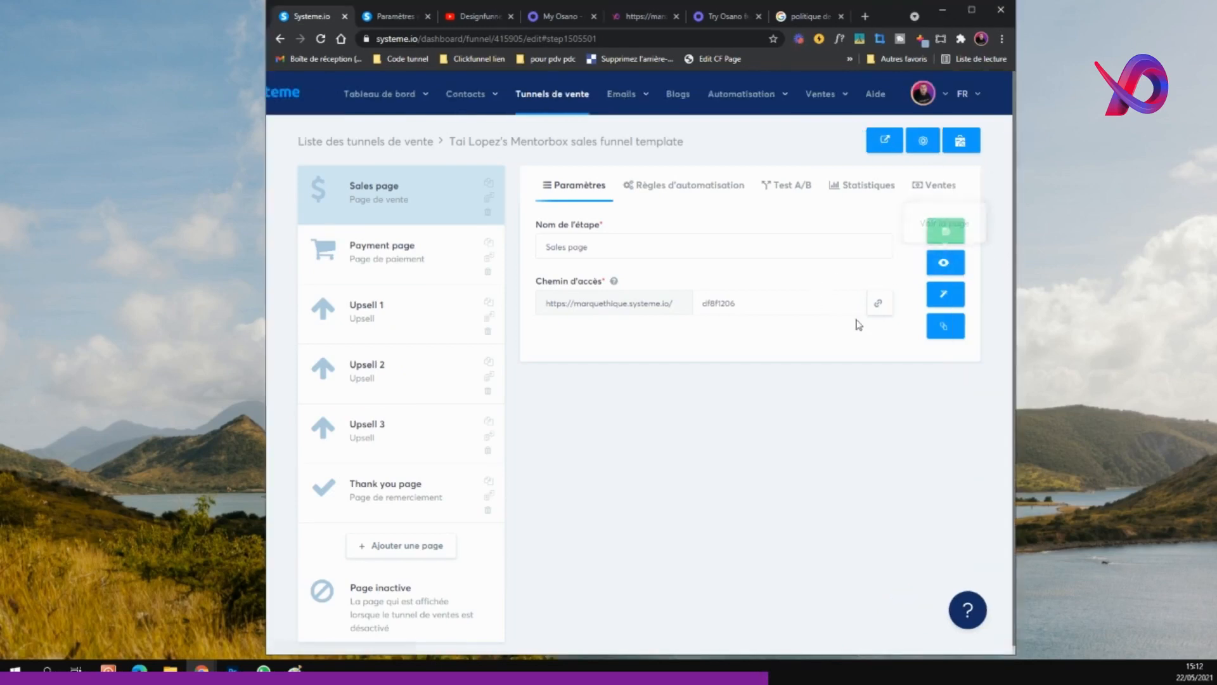
{"action": "left_click", "coordinate": [956, 271]}
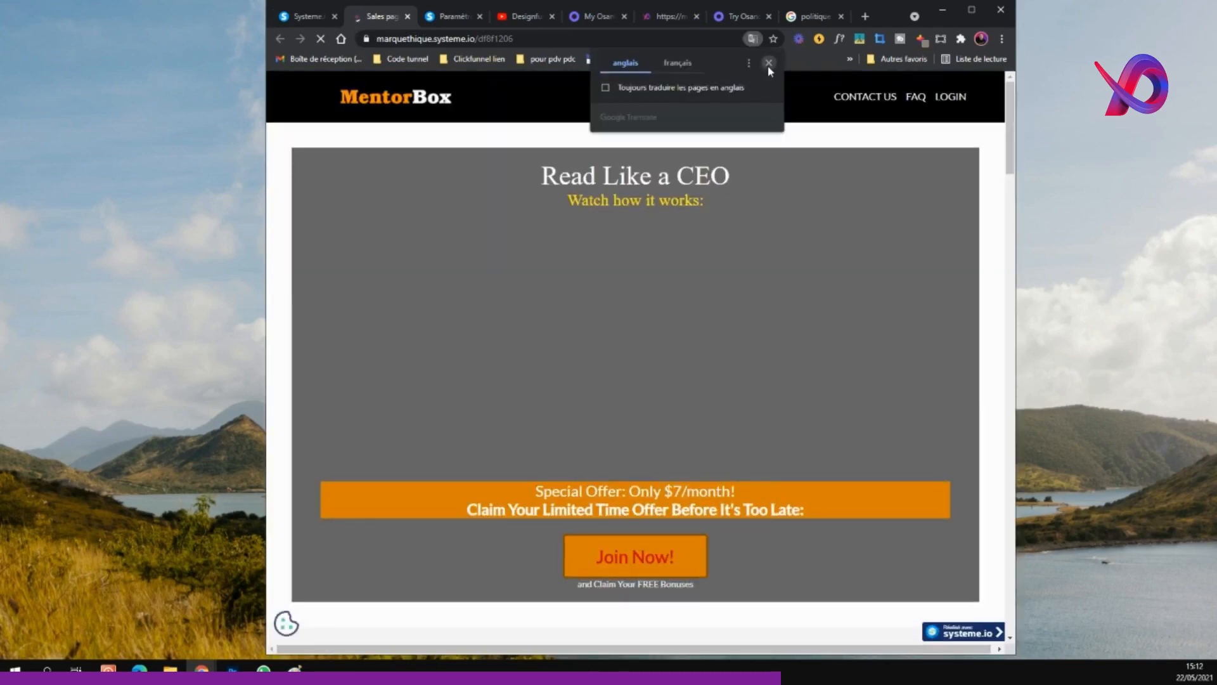
{"action": "left_click", "coordinate": [768, 63]}
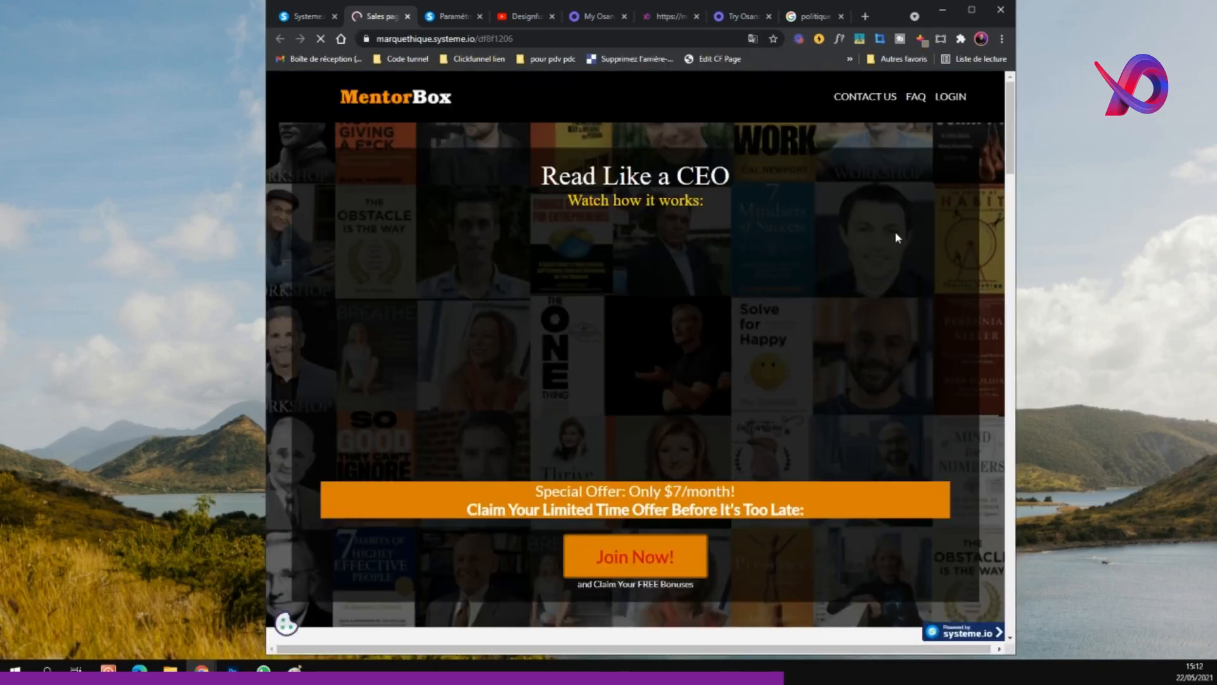
{"action": "scroll", "coordinate": [895, 231], "scroll_direction": "down", "scroll_amount": 9}
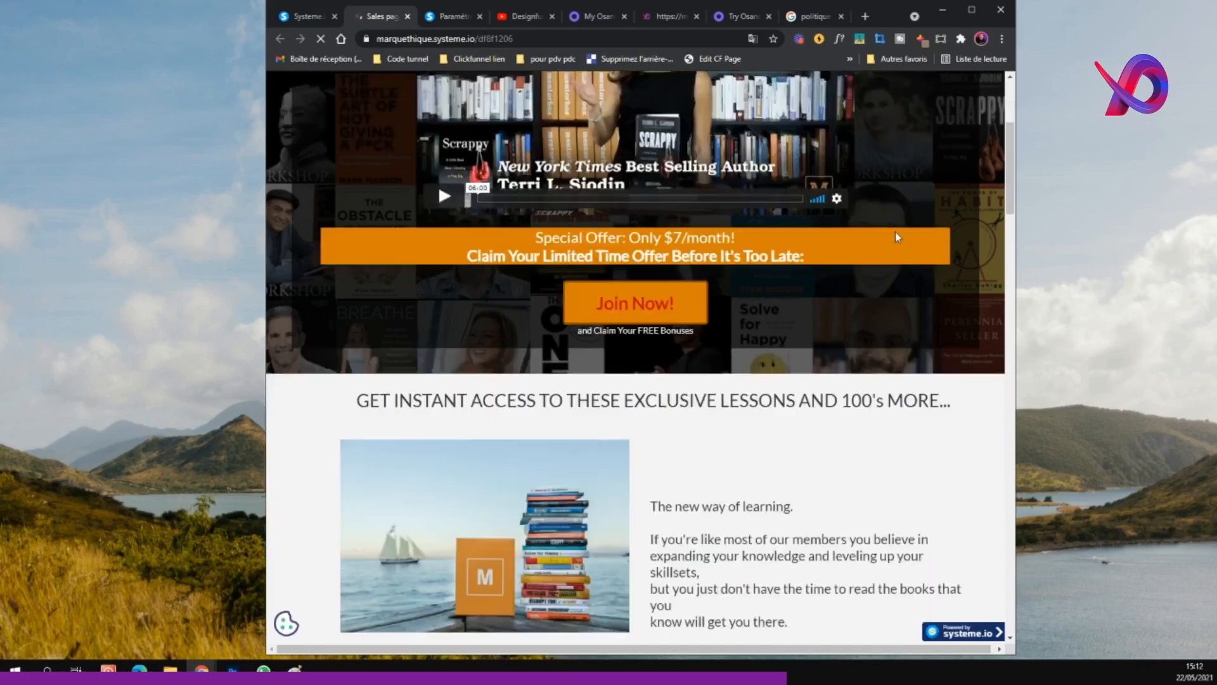
Check the cookie widget down the sales page, review the storage categories in its preferences panel, and close the panel.
{"action": "scroll", "coordinate": [895, 234], "scroll_direction": "down", "scroll_amount": 17}
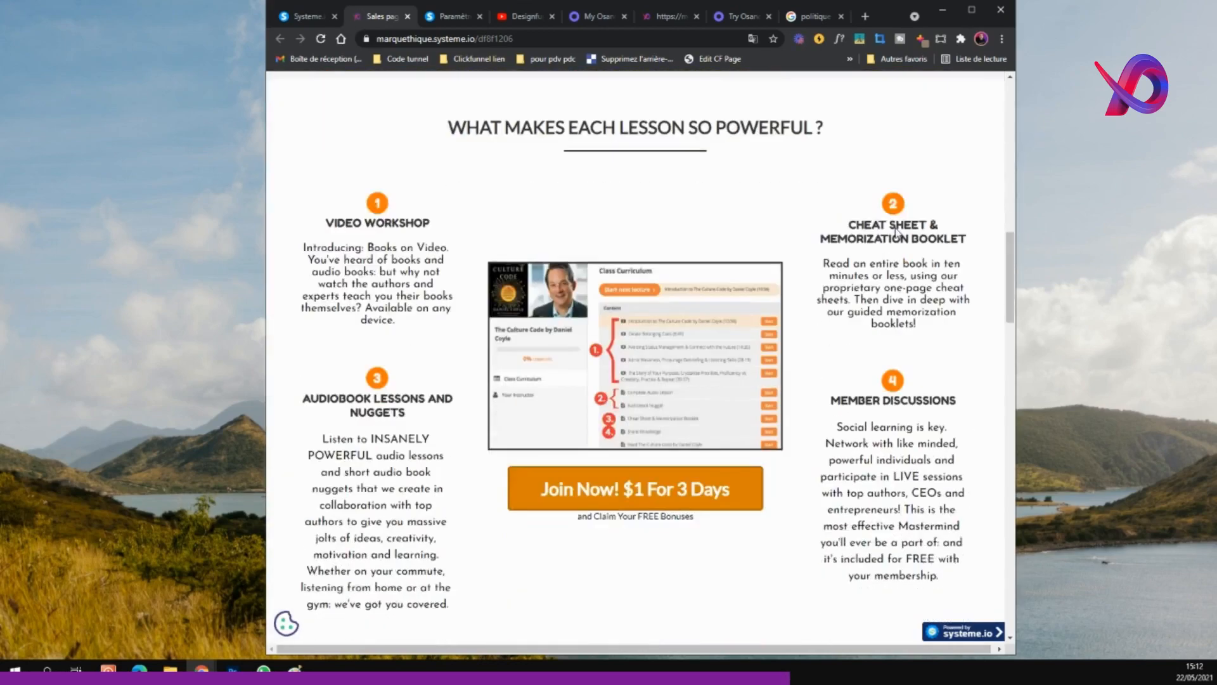
{"action": "scroll", "coordinate": [898, 229], "scroll_direction": "down", "scroll_amount": 20}
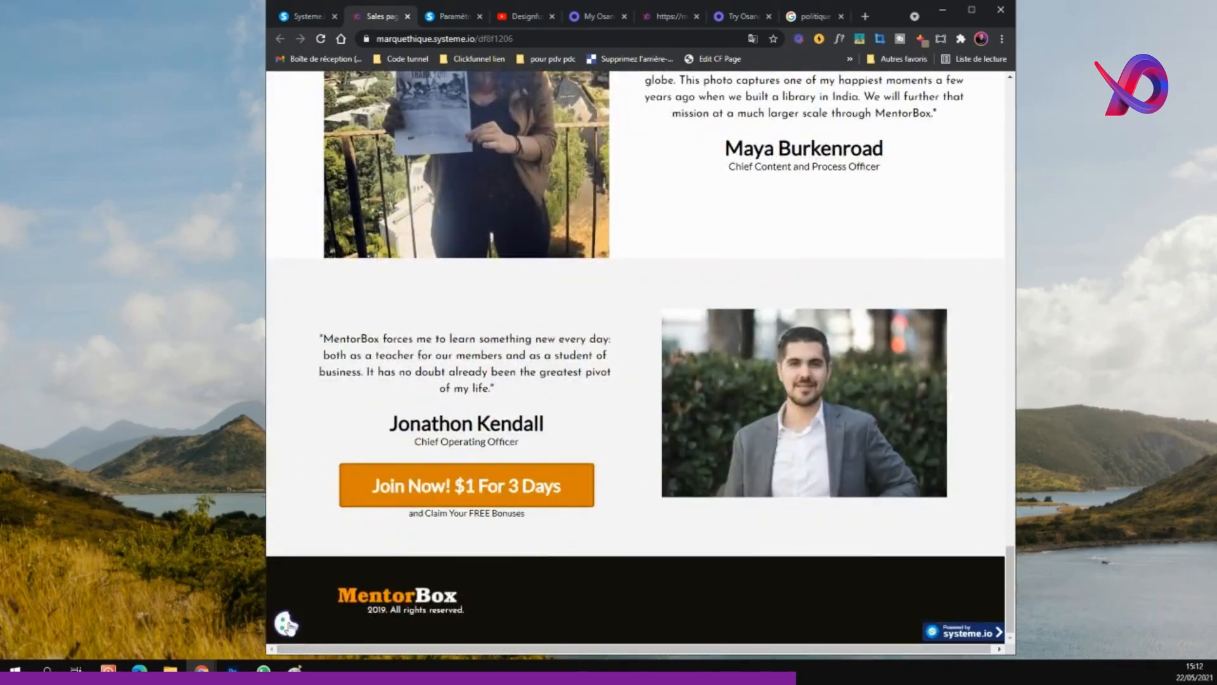
{"action": "left_click", "coordinate": [286, 623]}
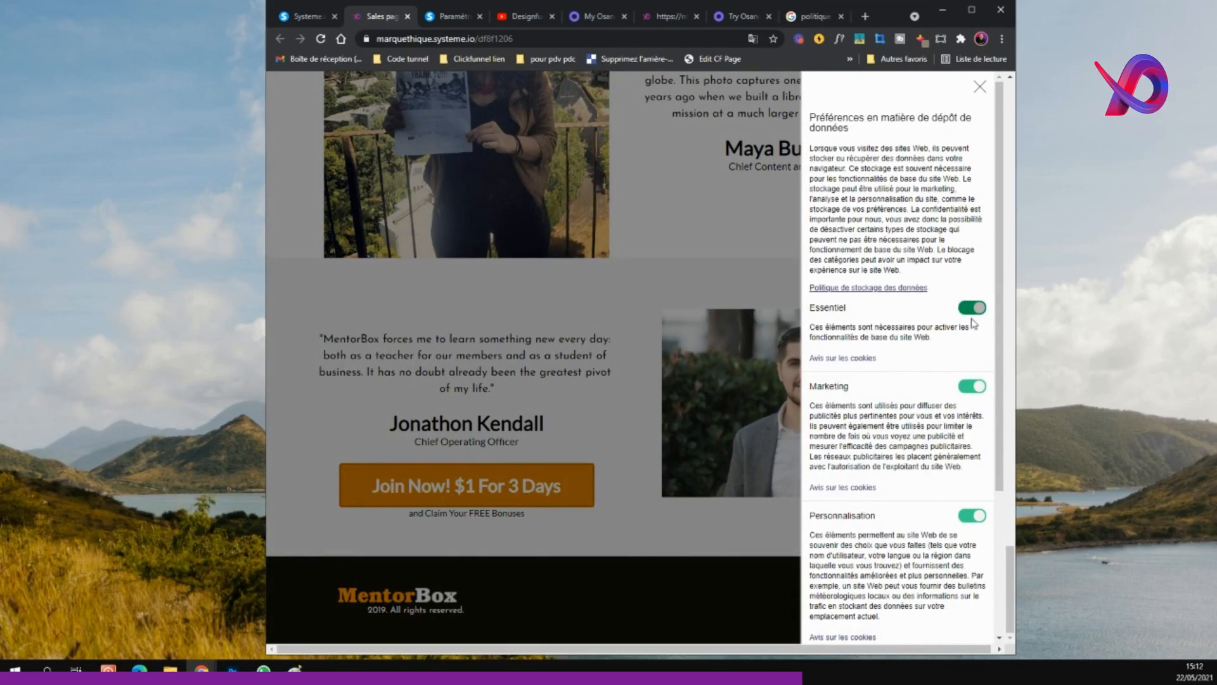
{"action": "scroll", "coordinate": [693, 415], "scroll_direction": "down", "scroll_amount": 3}
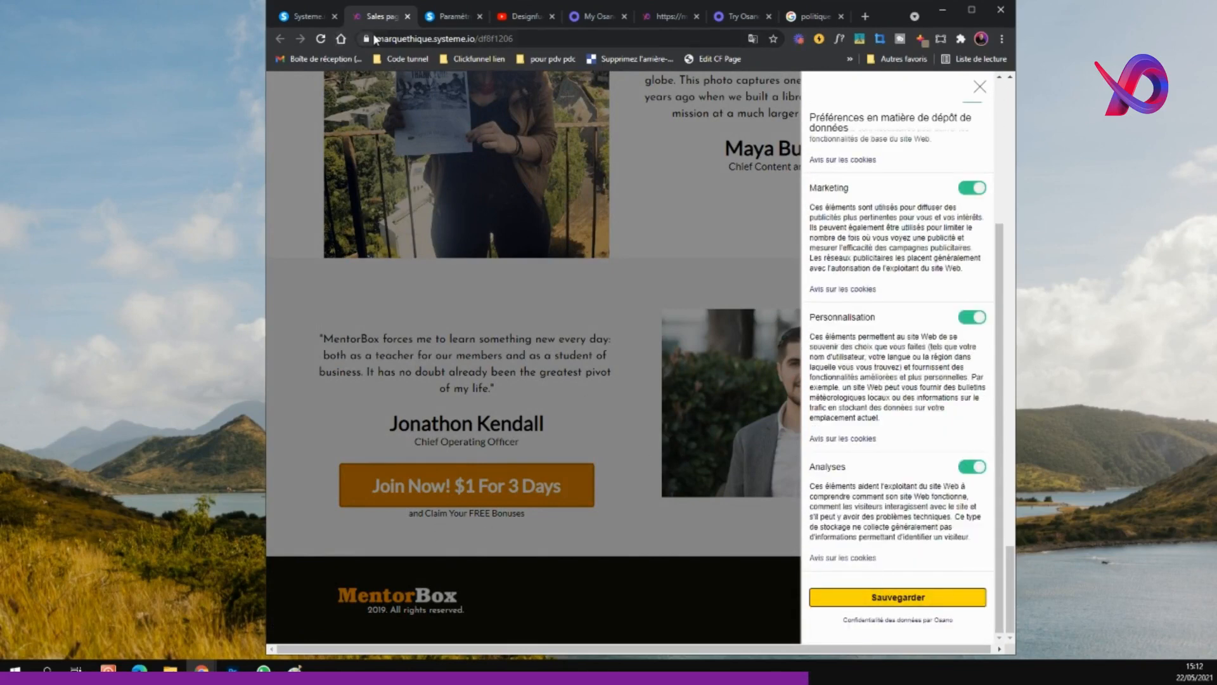
{"action": "left_click", "coordinate": [634, 154]}
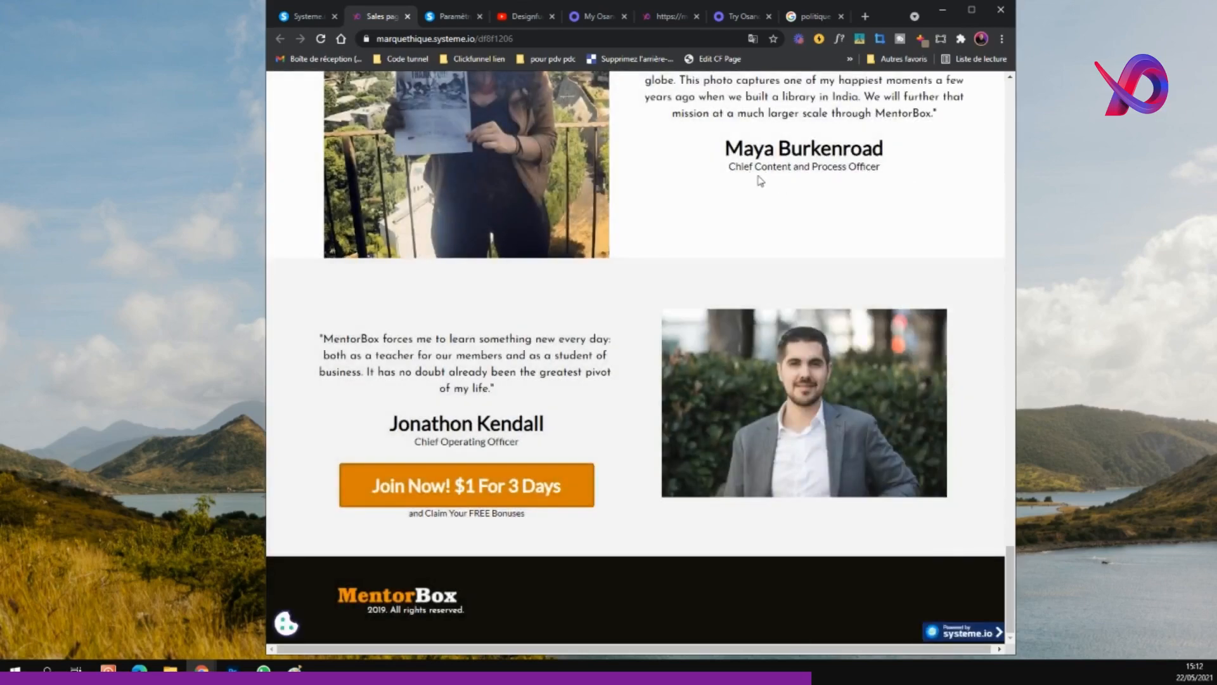
Reopen the cookie preferences from the widget, turn off Marketing, Personnalisation and Analyses, and save the choices.
{"action": "scroll", "coordinate": [761, 184], "scroll_direction": "up", "scroll_amount": 20}
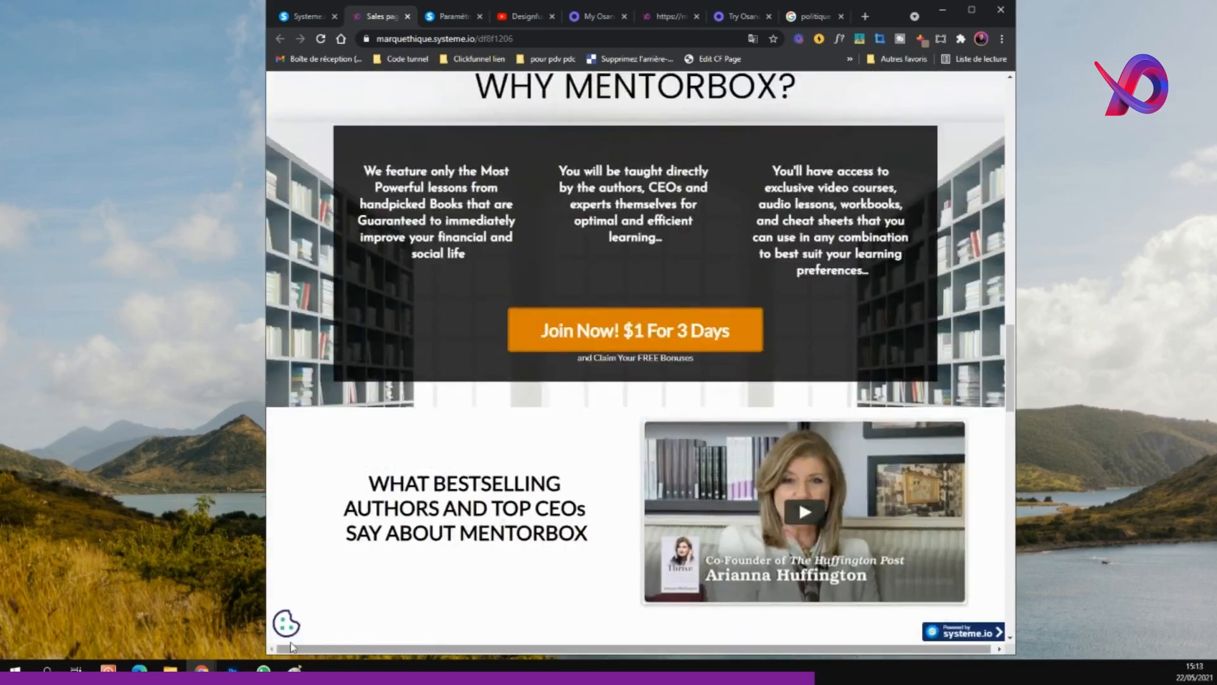
{"action": "left_click", "coordinate": [286, 623]}
{"action": "scroll", "coordinate": [935, 171], "scroll_direction": "down", "scroll_amount": 2}
{"action": "scroll", "coordinate": [935, 171], "scroll_direction": "down", "scroll_amount": 15}
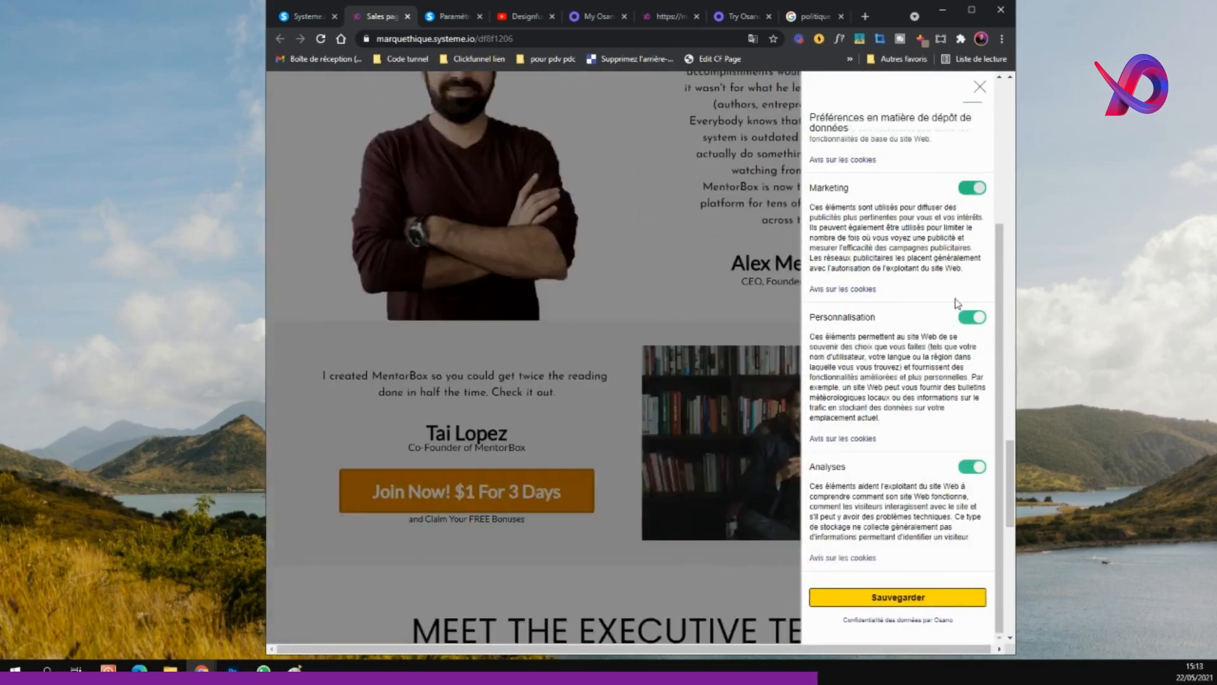
{"action": "scroll", "coordinate": [908, 587], "scroll_direction": "up", "scroll_amount": 1}
{"action": "scroll", "coordinate": [908, 586], "scroll_direction": "up", "scroll_amount": 5}
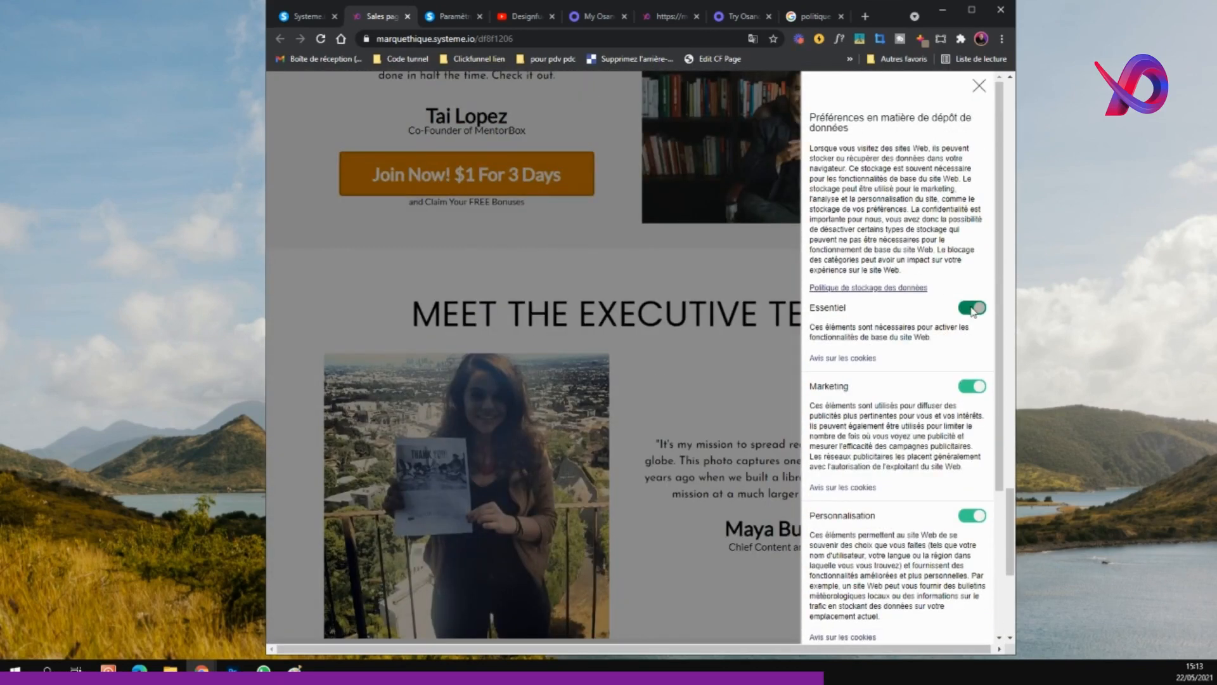
{"action": "left_click", "coordinate": [972, 386]}
{"action": "scroll", "coordinate": [972, 403], "scroll_direction": "down", "scroll_amount": 3}
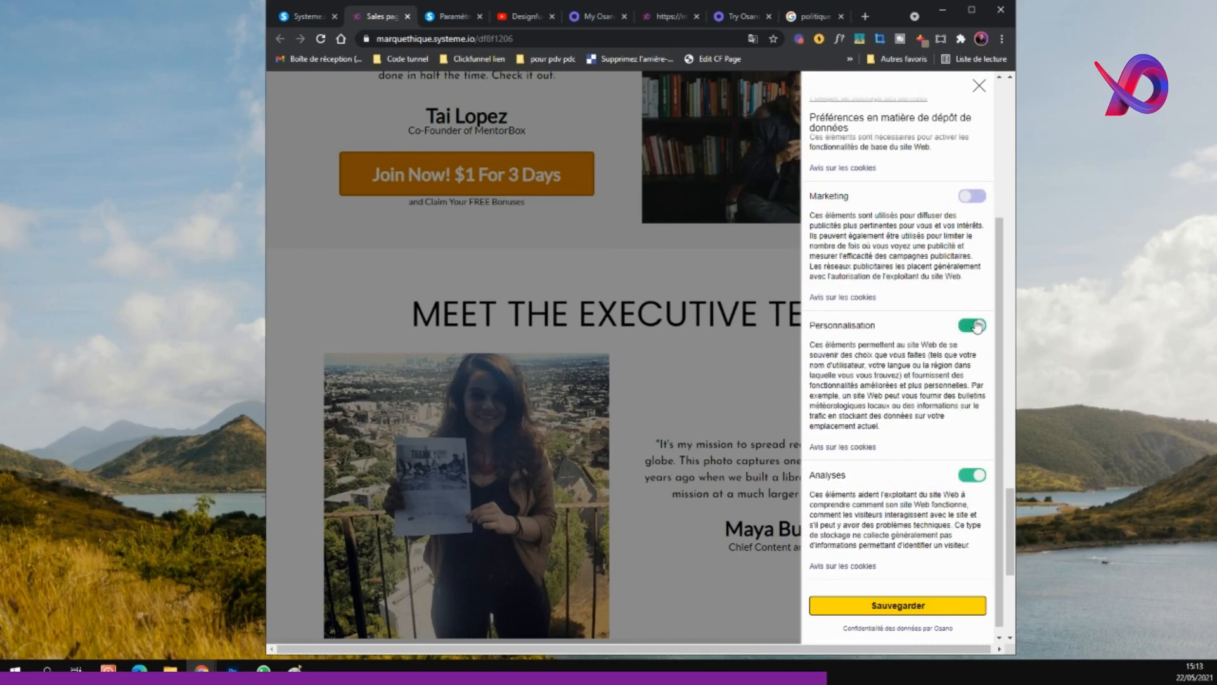
{"action": "left_click", "coordinate": [972, 325]}
{"action": "scroll", "coordinate": [1014, 552], "scroll_direction": "down", "scroll_amount": 1}
{"action": "left_click", "coordinate": [972, 475]}
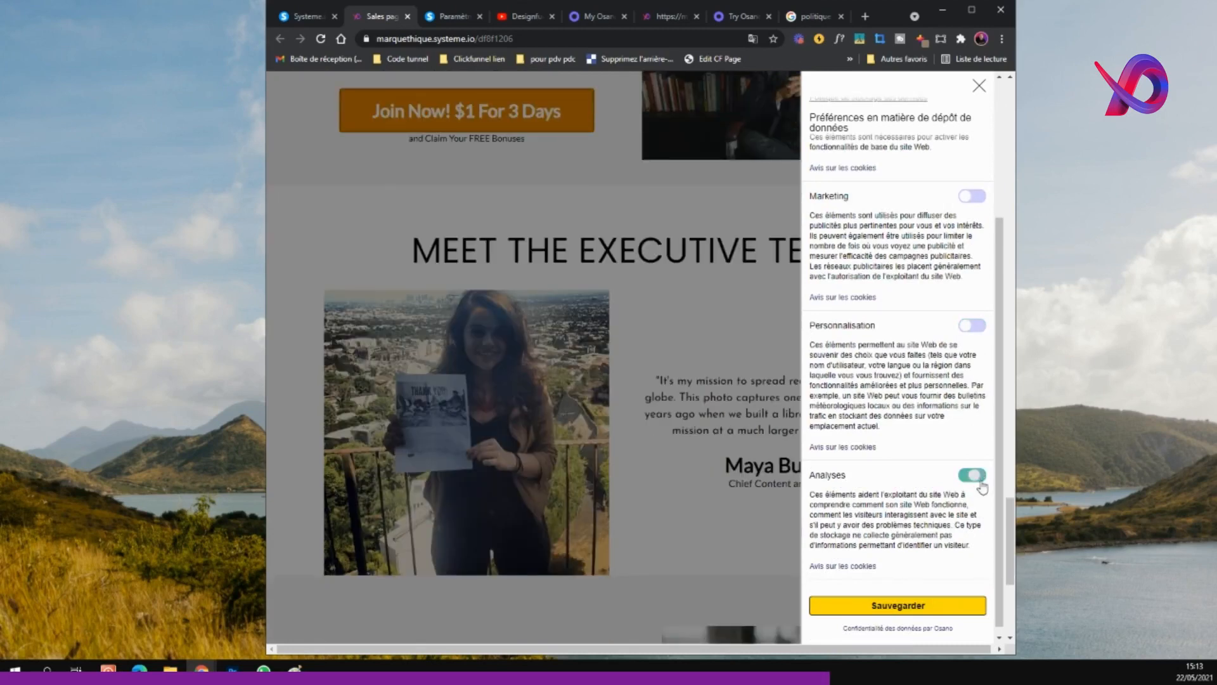
{"action": "left_click", "coordinate": [941, 611]}
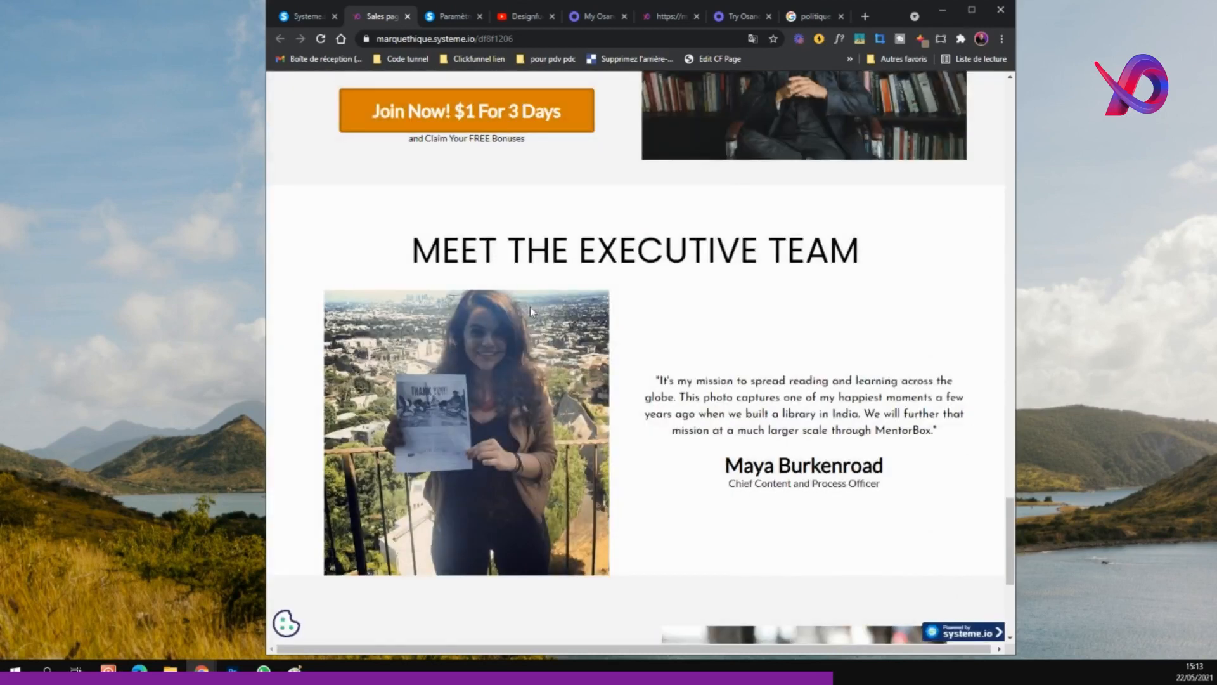
Go to the payment page through the Join Now! $1 For 3 Days offer and review its cookie preferences panel.
{"action": "scroll", "coordinate": [530, 307], "scroll_direction": "down", "scroll_amount": 5}
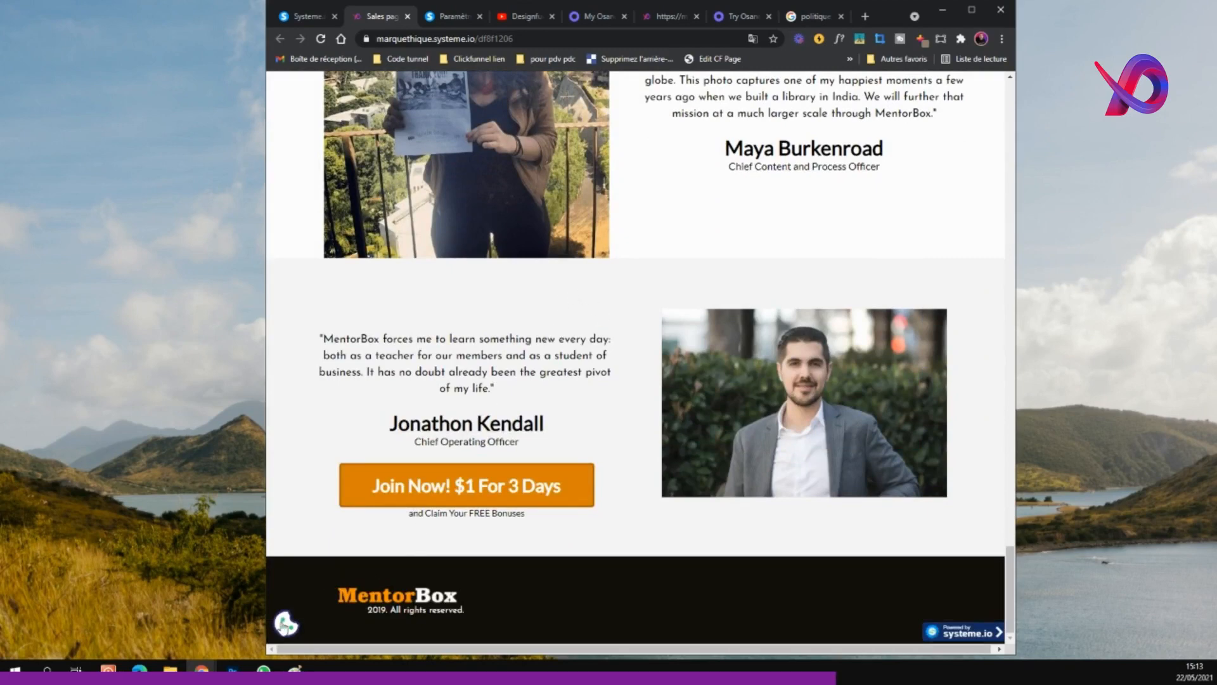
{"action": "left_click", "coordinate": [488, 498]}
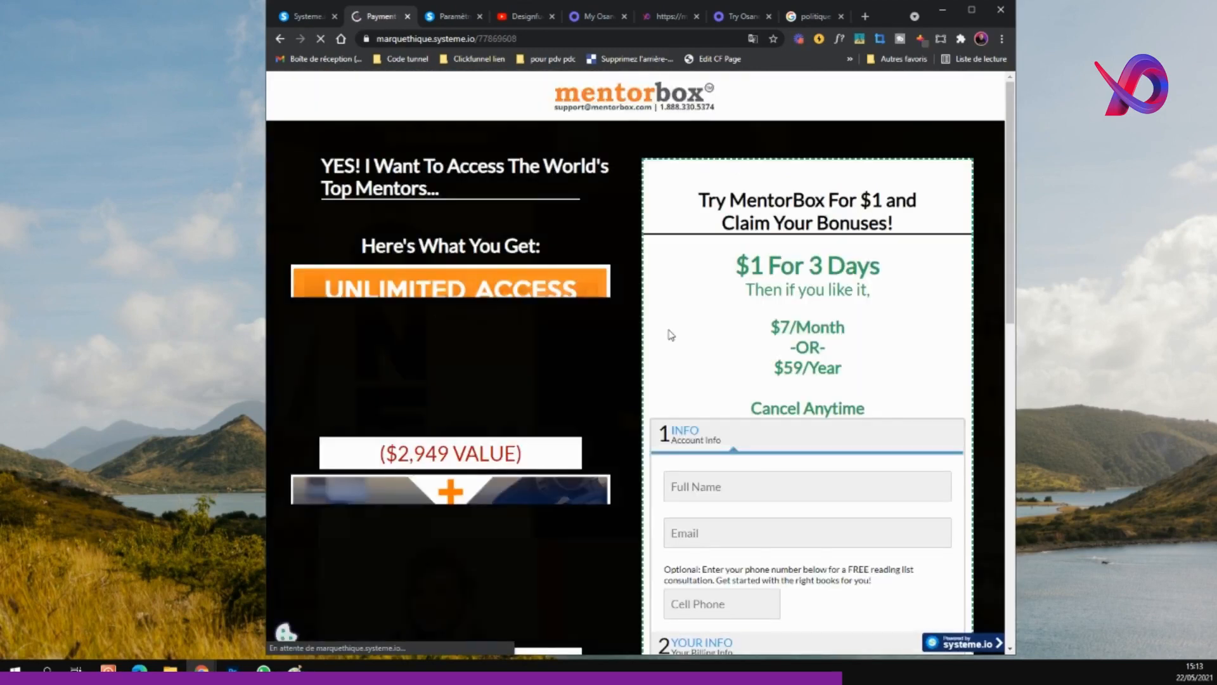
{"action": "scroll", "coordinate": [671, 335], "scroll_direction": "down", "scroll_amount": 5}
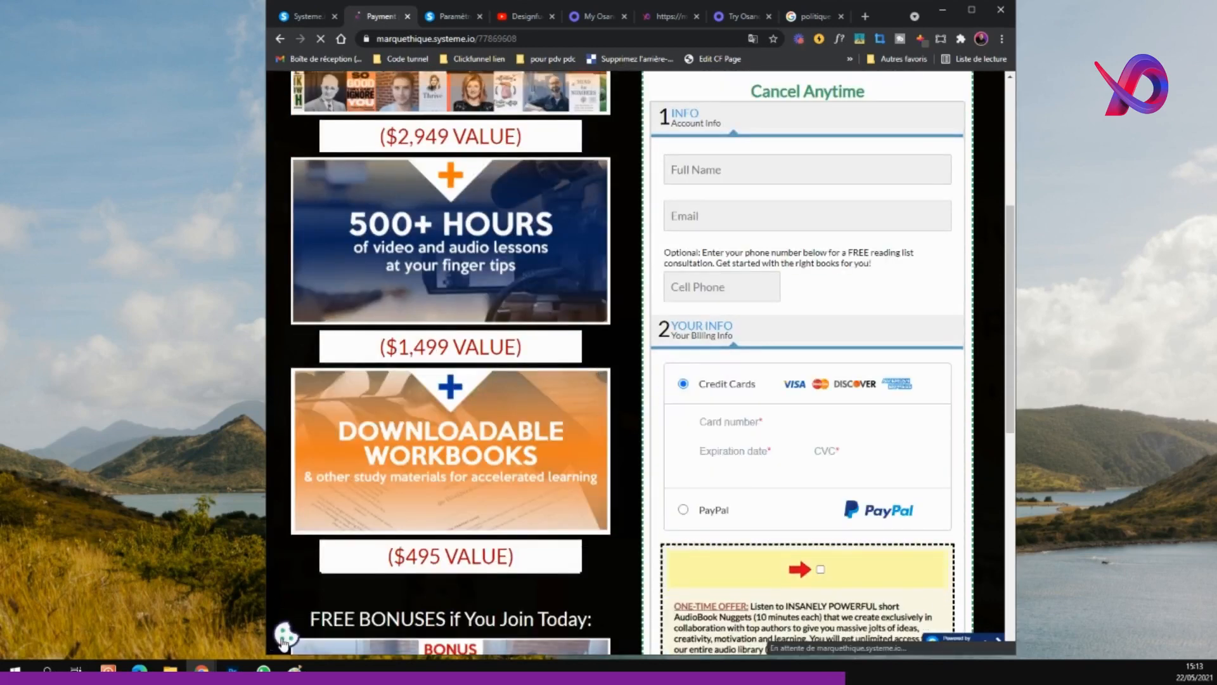
{"action": "left_click", "coordinate": [284, 634]}
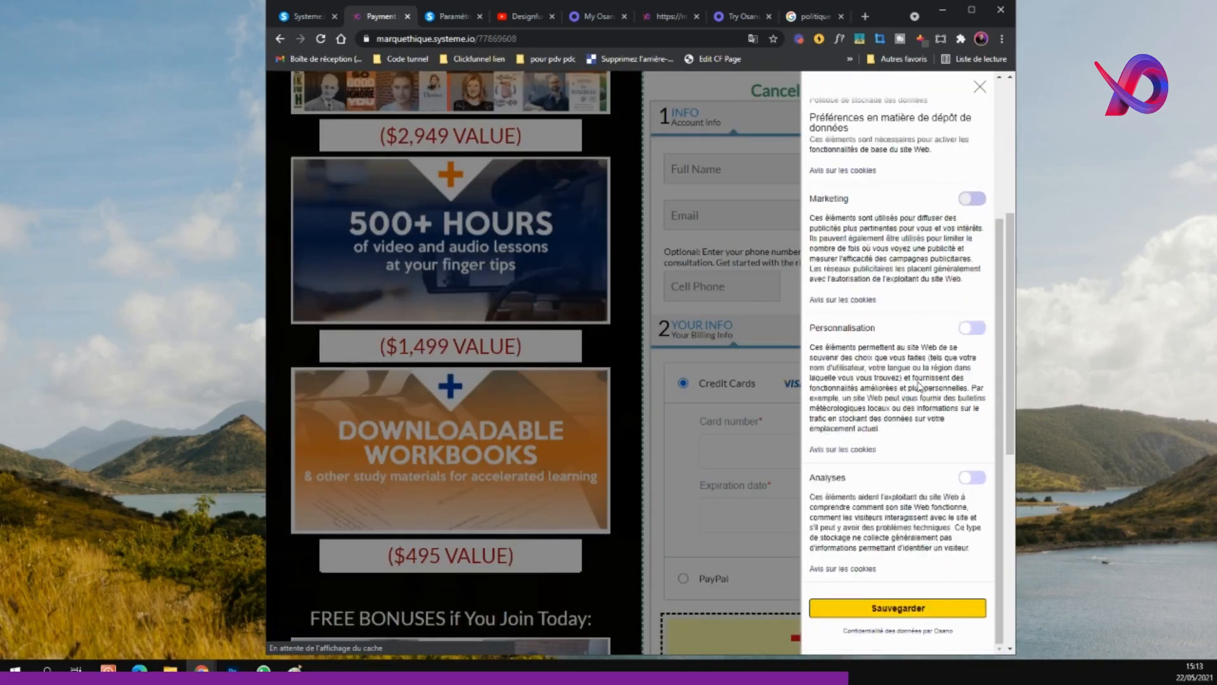
{"action": "scroll", "coordinate": [919, 384], "scroll_direction": "up", "scroll_amount": 3}
{"action": "left_click", "coordinate": [979, 87]}
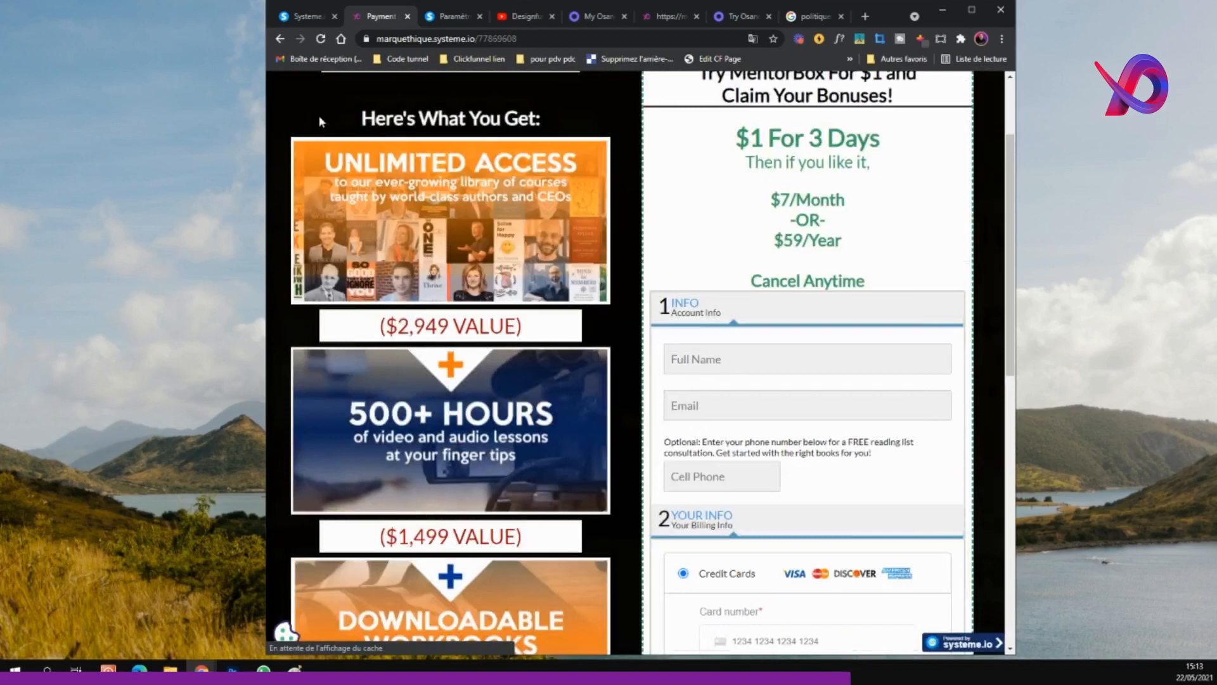
View the browser's list of cookies used by the payment page and close it.
{"action": "left_click", "coordinate": [366, 39]}
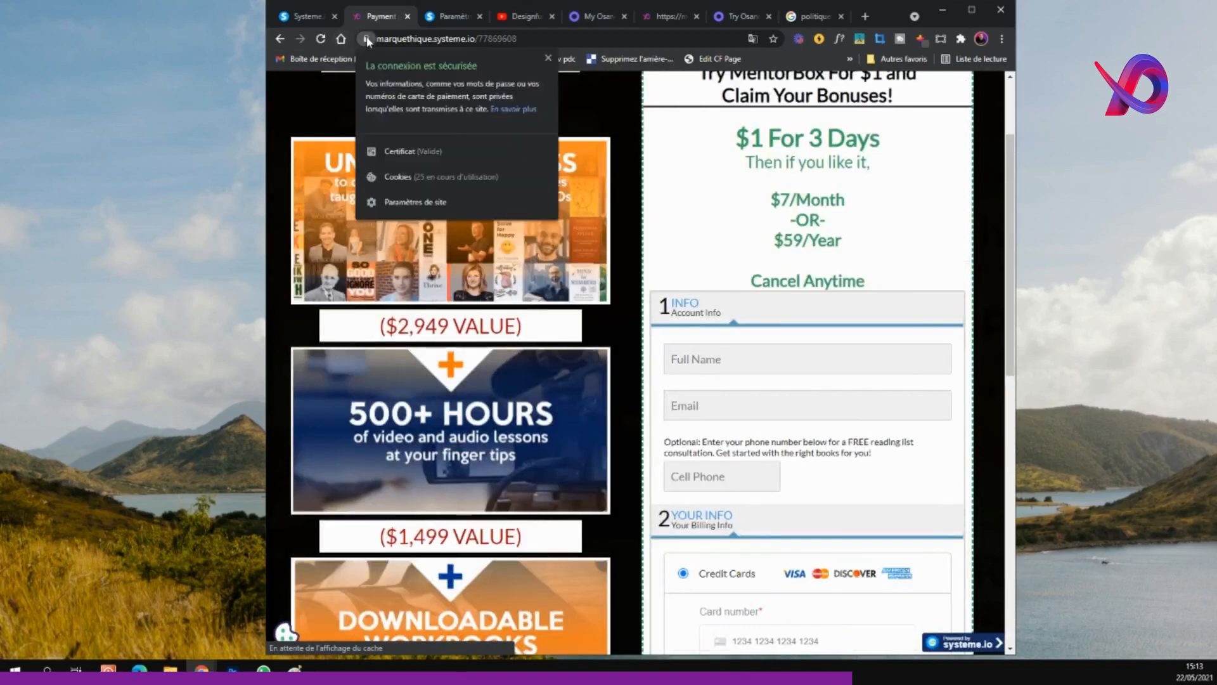
{"action": "left_click", "coordinate": [420, 177]}
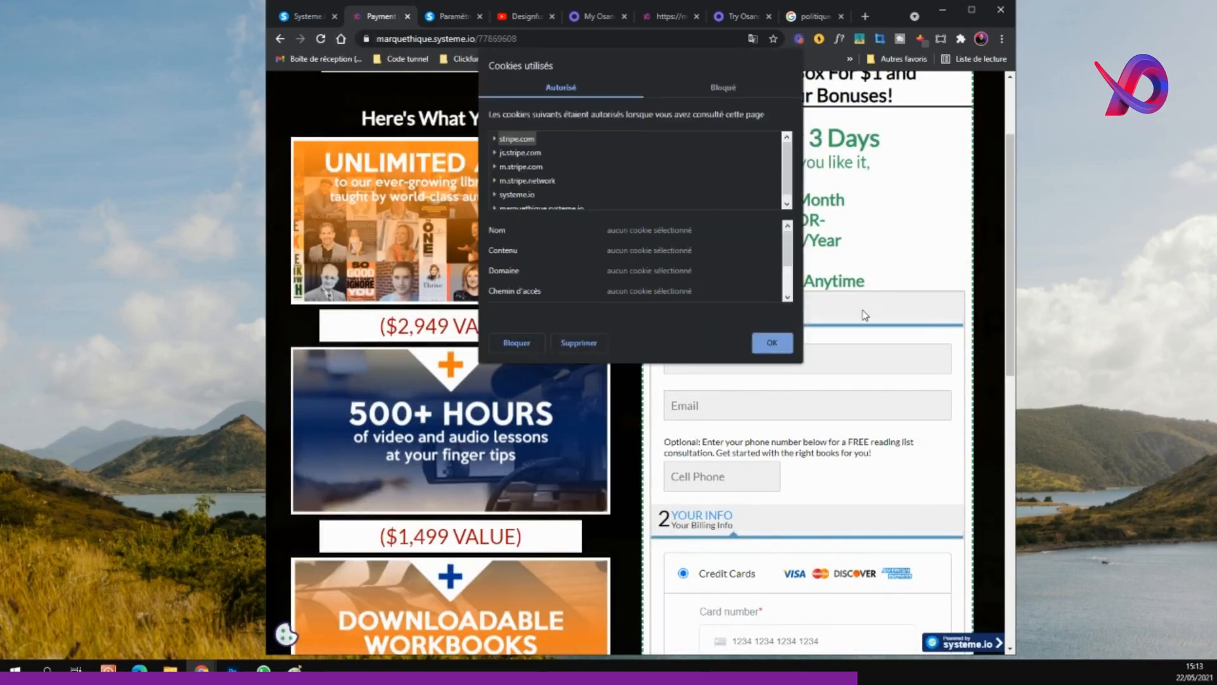
{"action": "left_click", "coordinate": [771, 343]}
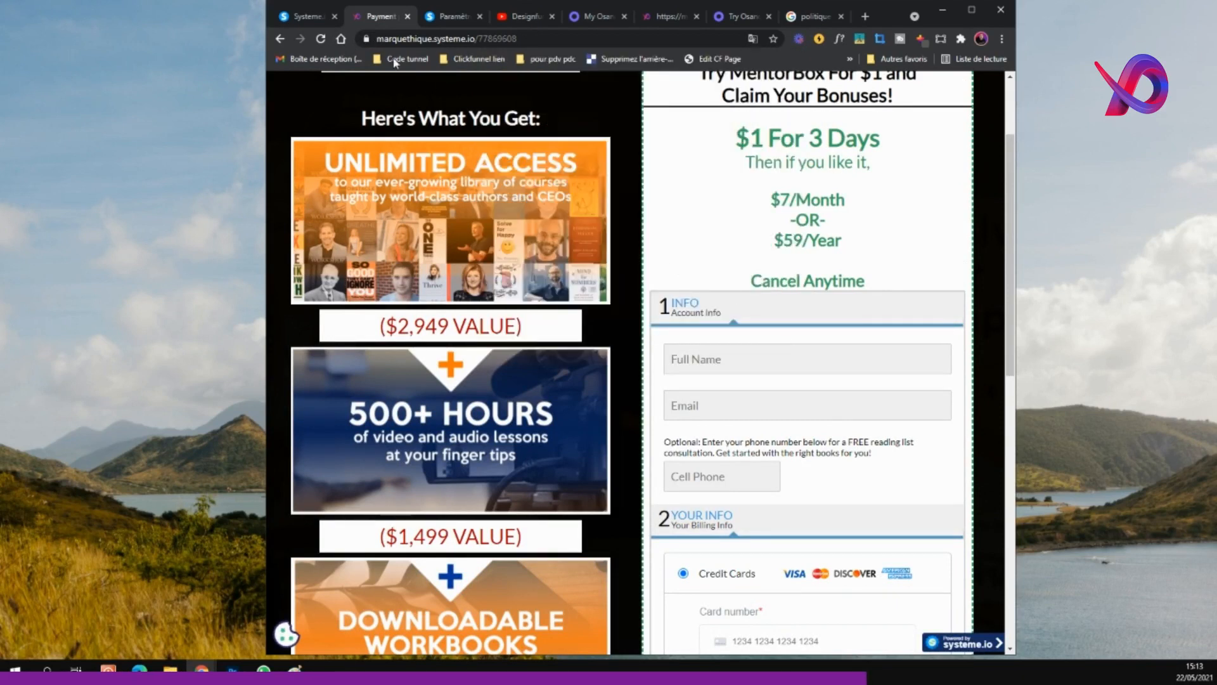
Delete the marquethique.systeme.io cookies from the browser's cookie list and reload the payment page.
{"action": "left_click", "coordinate": [365, 39]}
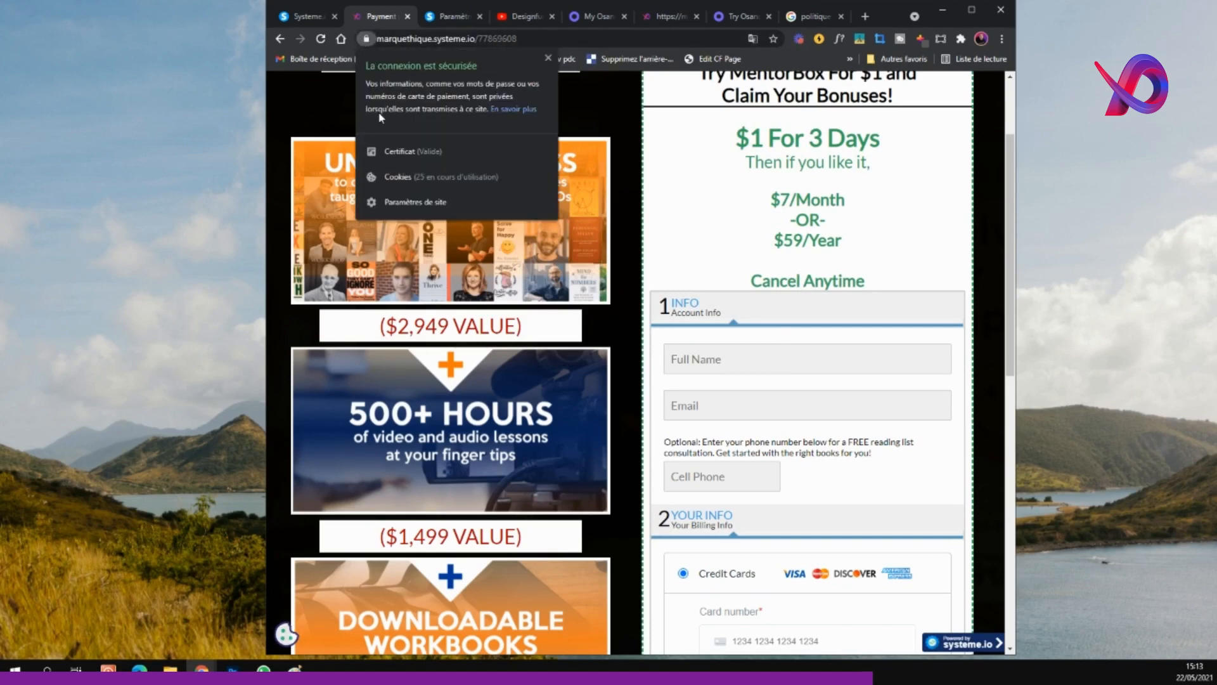
{"action": "left_click", "coordinate": [399, 177]}
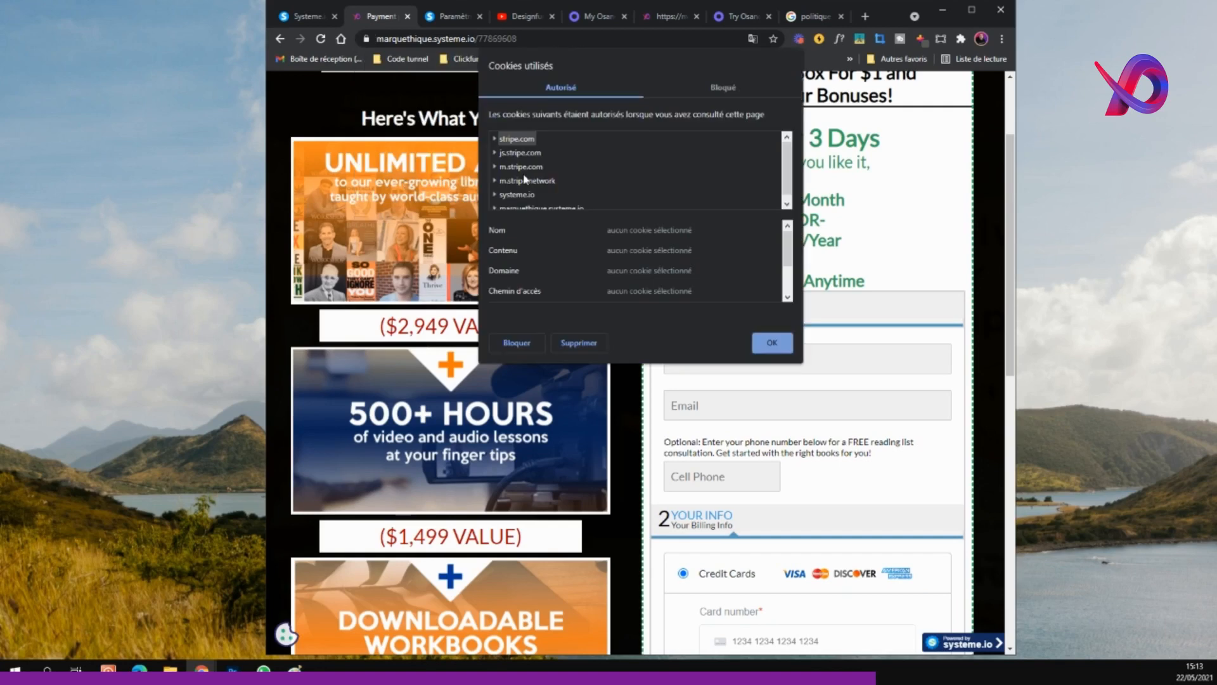
{"action": "scroll", "coordinate": [531, 191], "scroll_direction": "down", "scroll_amount": 1}
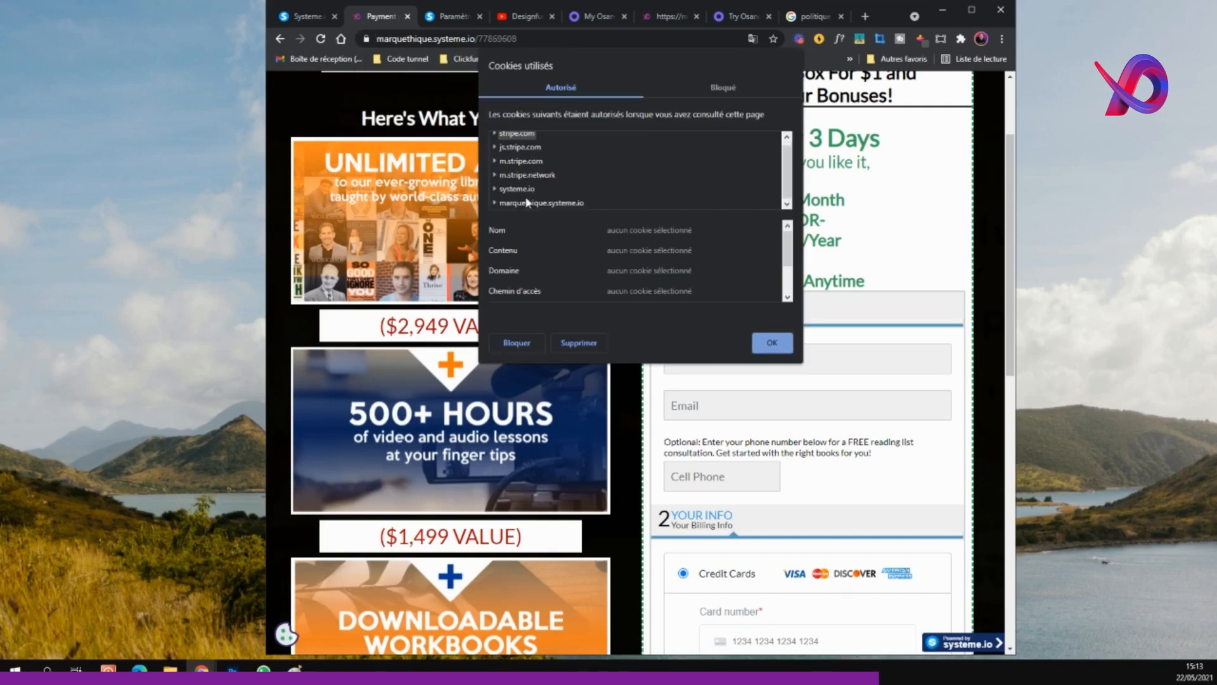
{"action": "left_click", "coordinate": [527, 203]}
{"action": "left_click", "coordinate": [592, 343]}
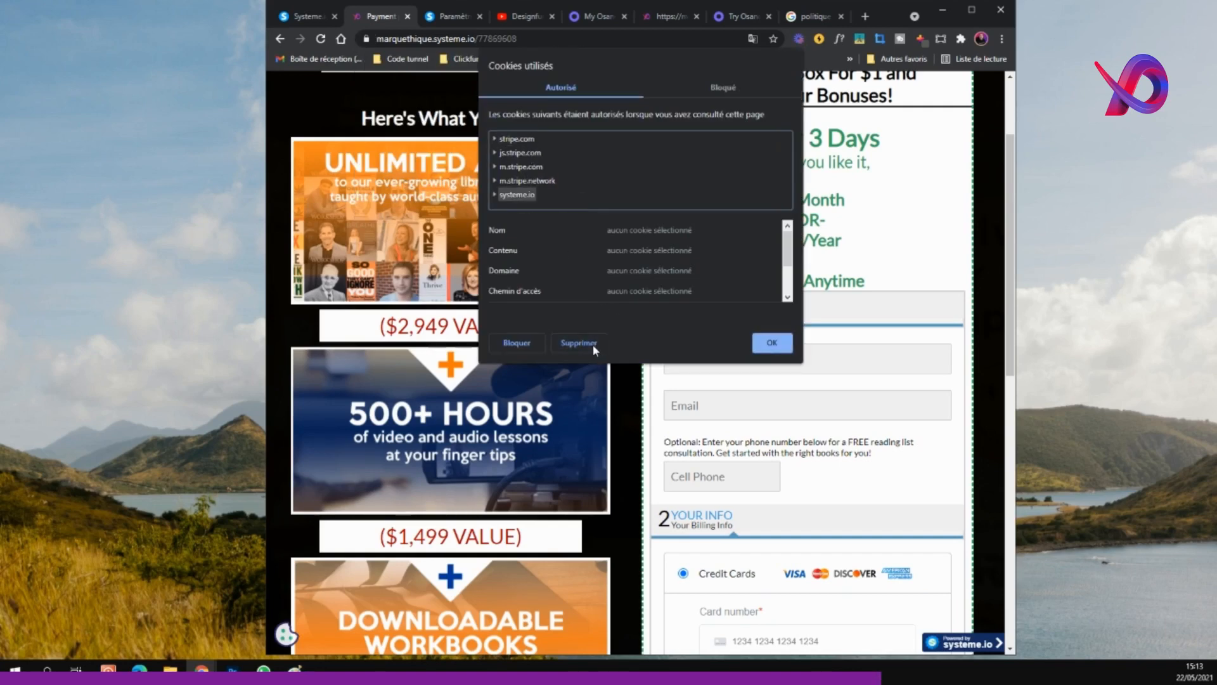
{"action": "left_click", "coordinate": [778, 345]}
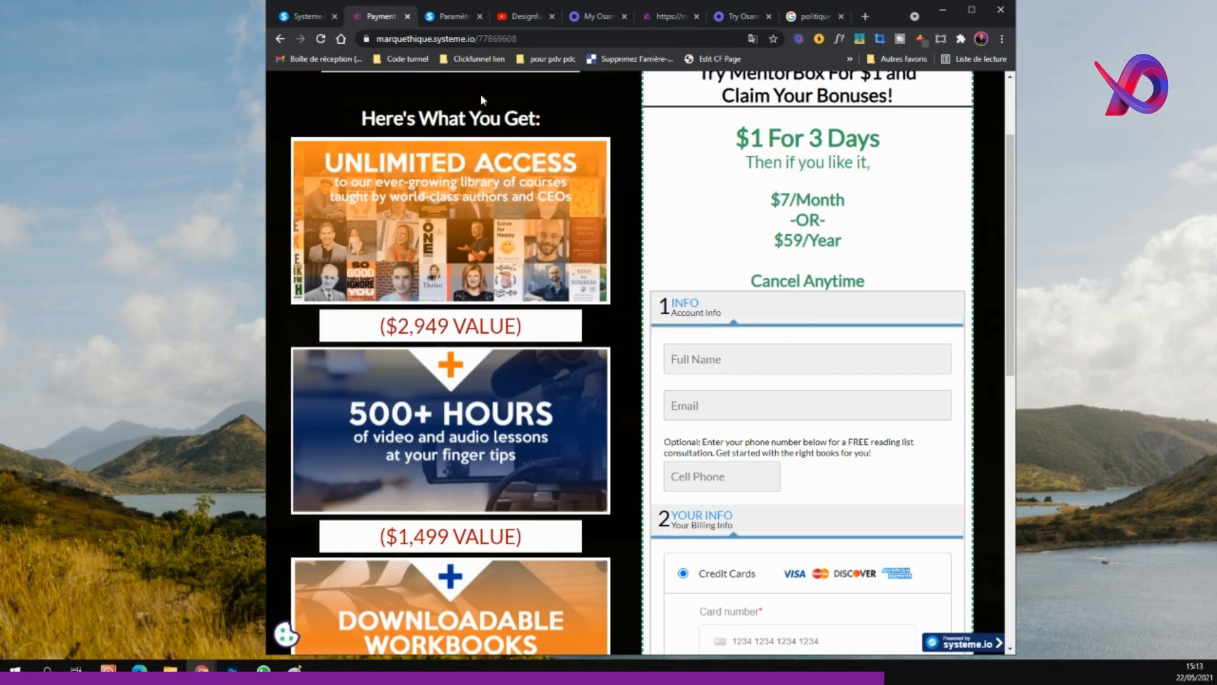
{"action": "left_click", "coordinate": [320, 39]}
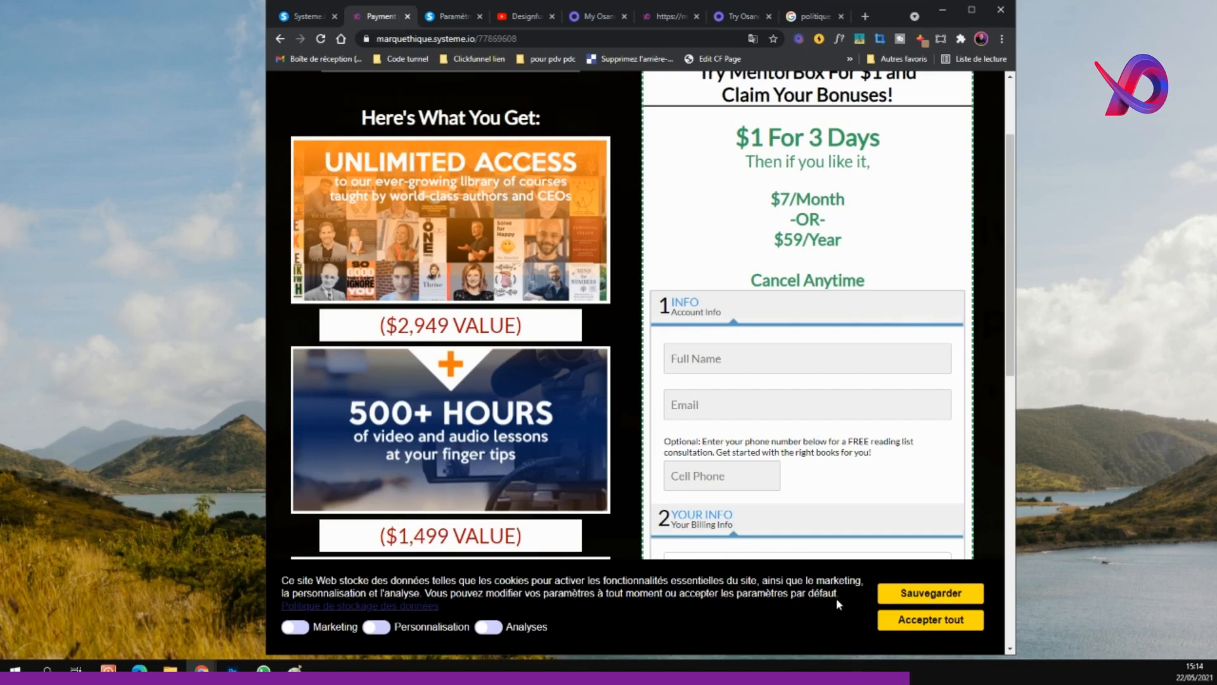
Follow the consent banner's data storage policy link, look over the Conditions générales de vente page, and return to the payment page.
{"action": "left_click", "coordinate": [367, 613]}
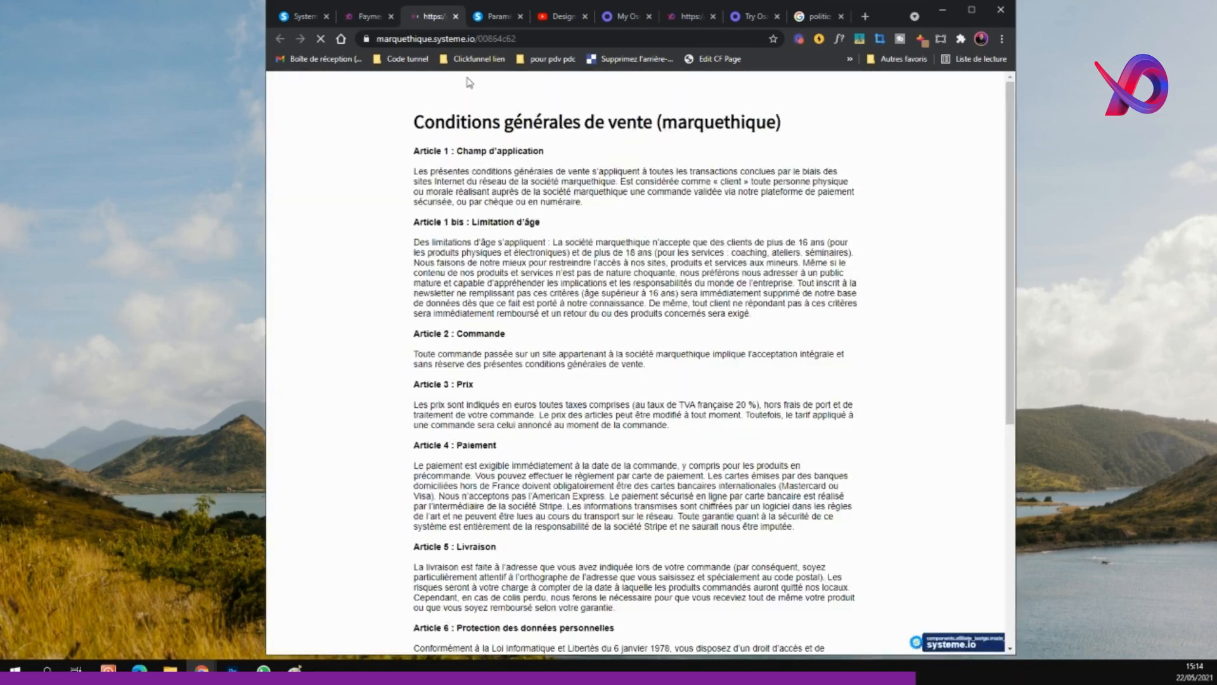
{"action": "left_click_drag", "start_coordinate": [419, 127], "coordinate": [824, 494]}
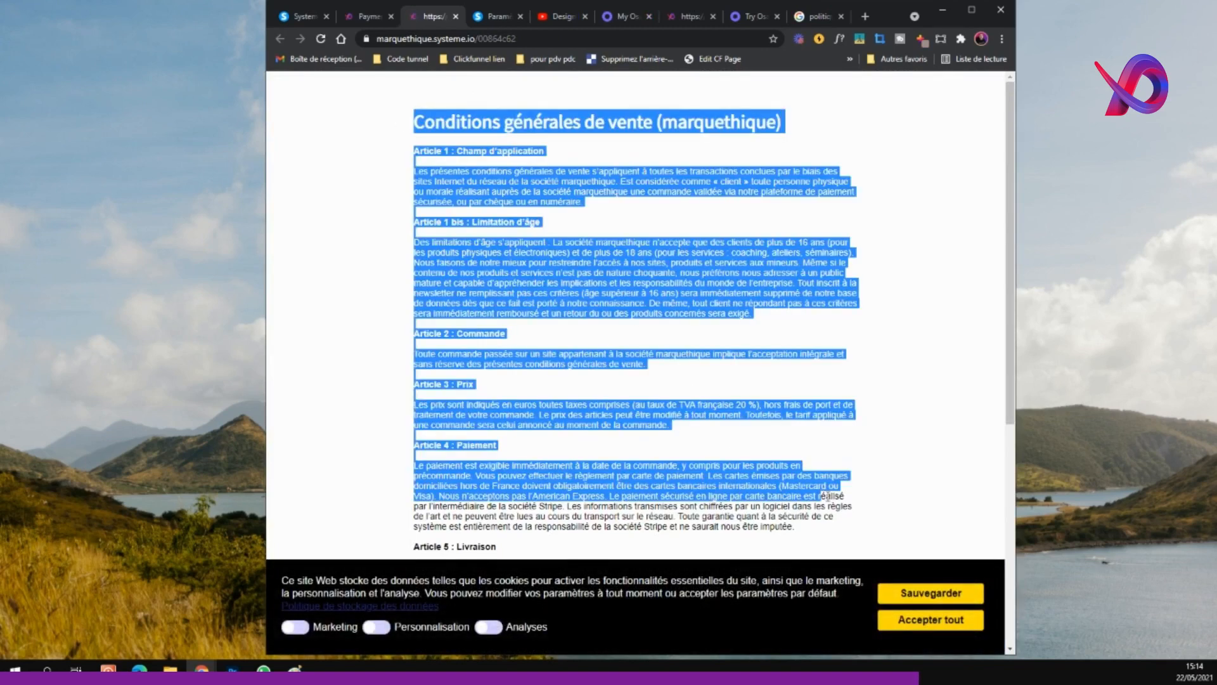
{"action": "left_click", "coordinate": [829, 492]}
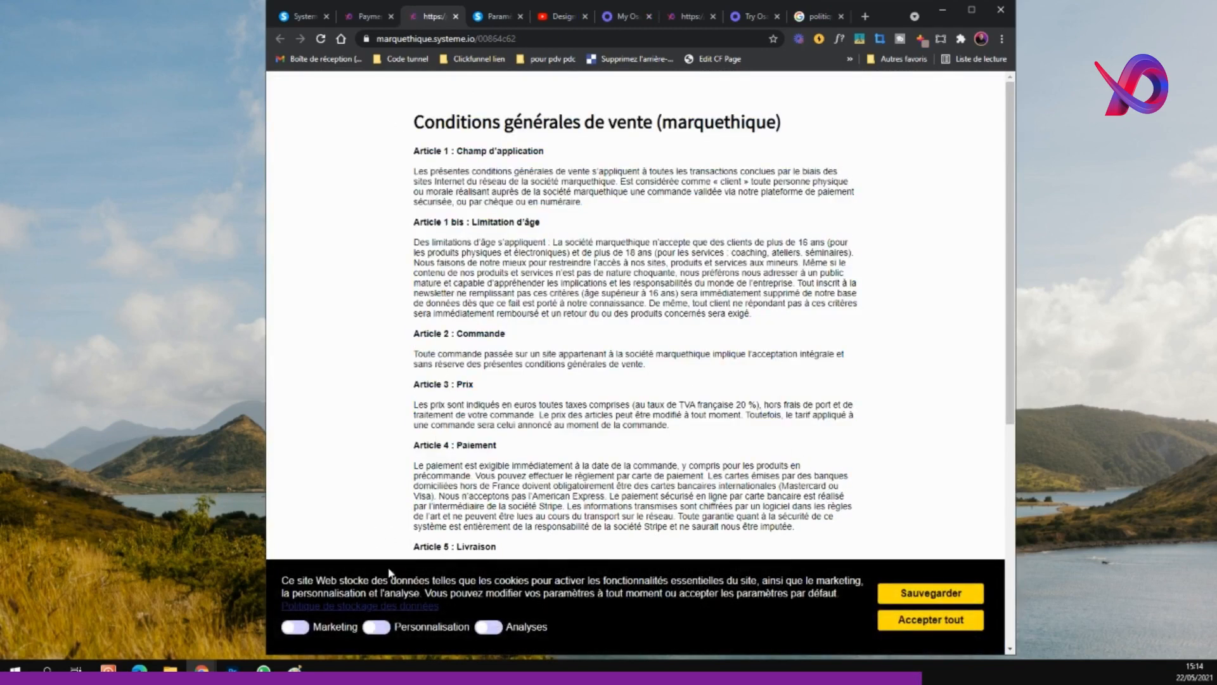
{"action": "scroll", "coordinate": [454, 580], "scroll_direction": "down", "scroll_amount": 1}
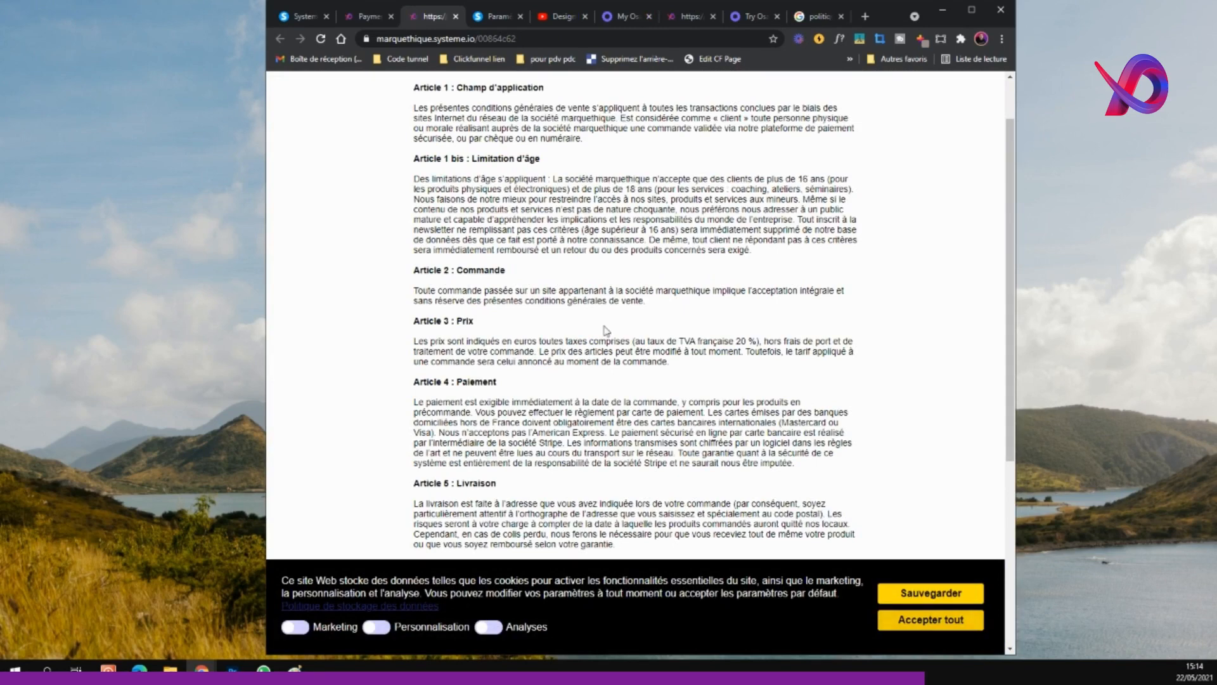
{"action": "left_click", "coordinate": [372, 18]}
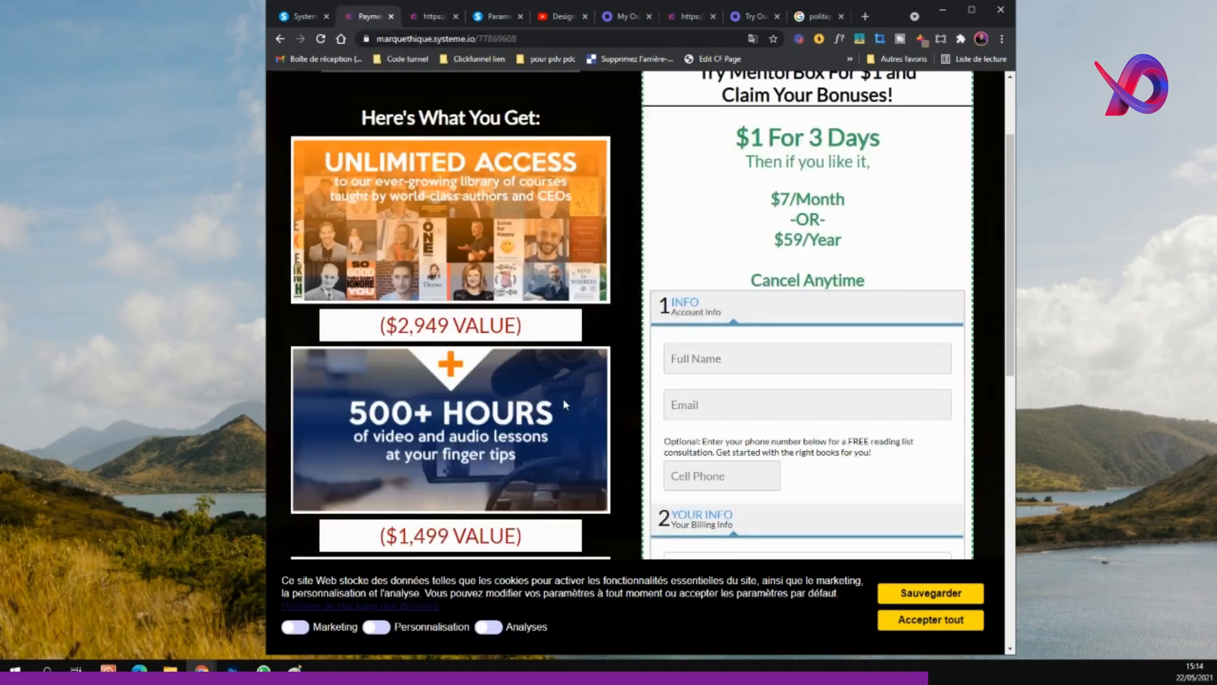
Enable only the Analyses category in the payment page's consent banner and save the choice.
{"action": "scroll", "coordinate": [564, 403], "scroll_direction": "down", "scroll_amount": 10}
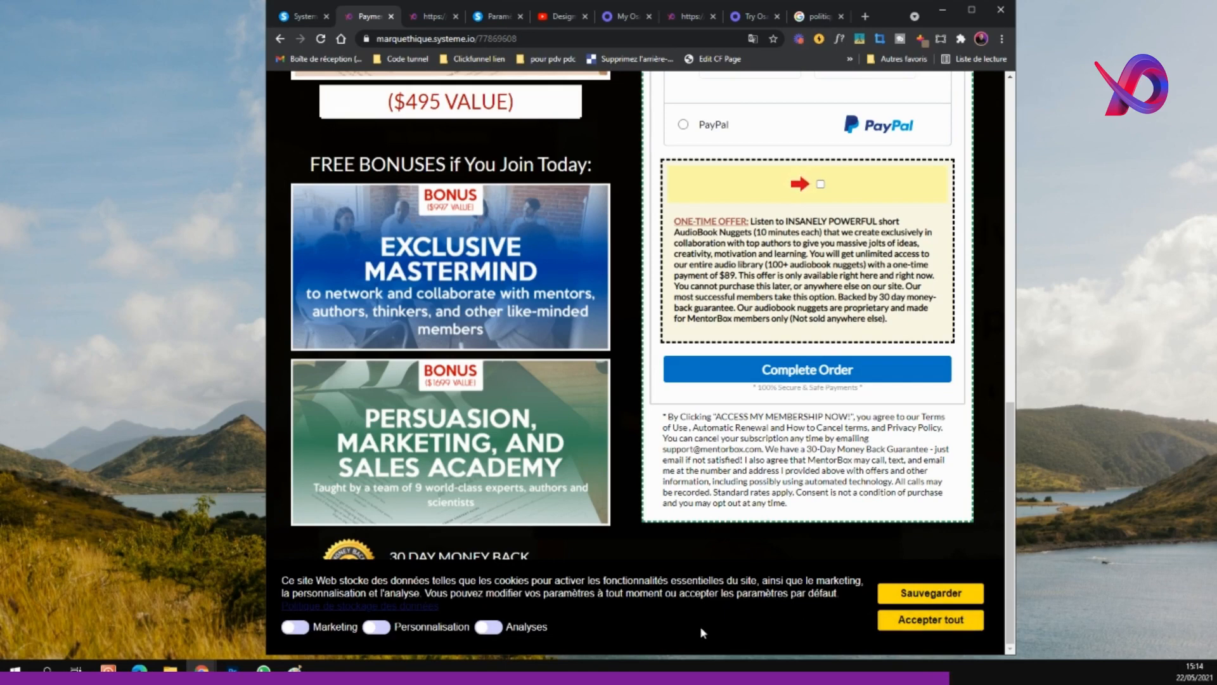
{"action": "left_click", "coordinate": [535, 635]}
{"action": "left_click", "coordinate": [927, 591]}
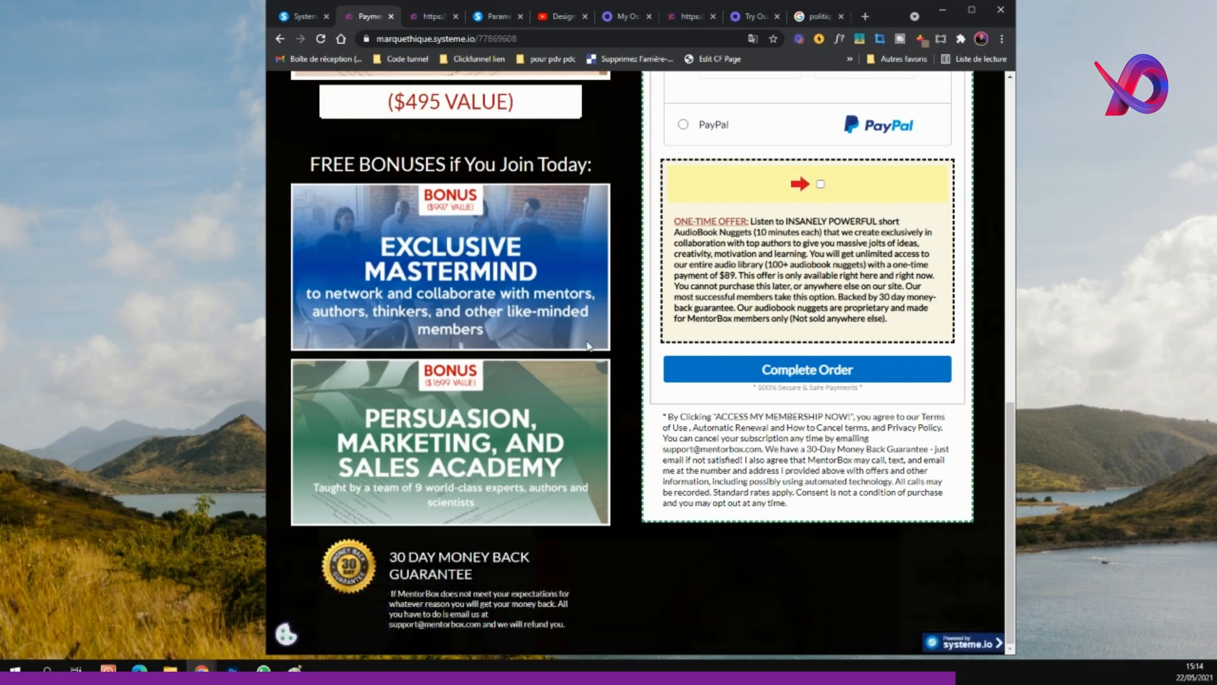
Open the cookie preferences from the payment page's widget and check the state of each storage category.
{"action": "left_click", "coordinate": [286, 633]}
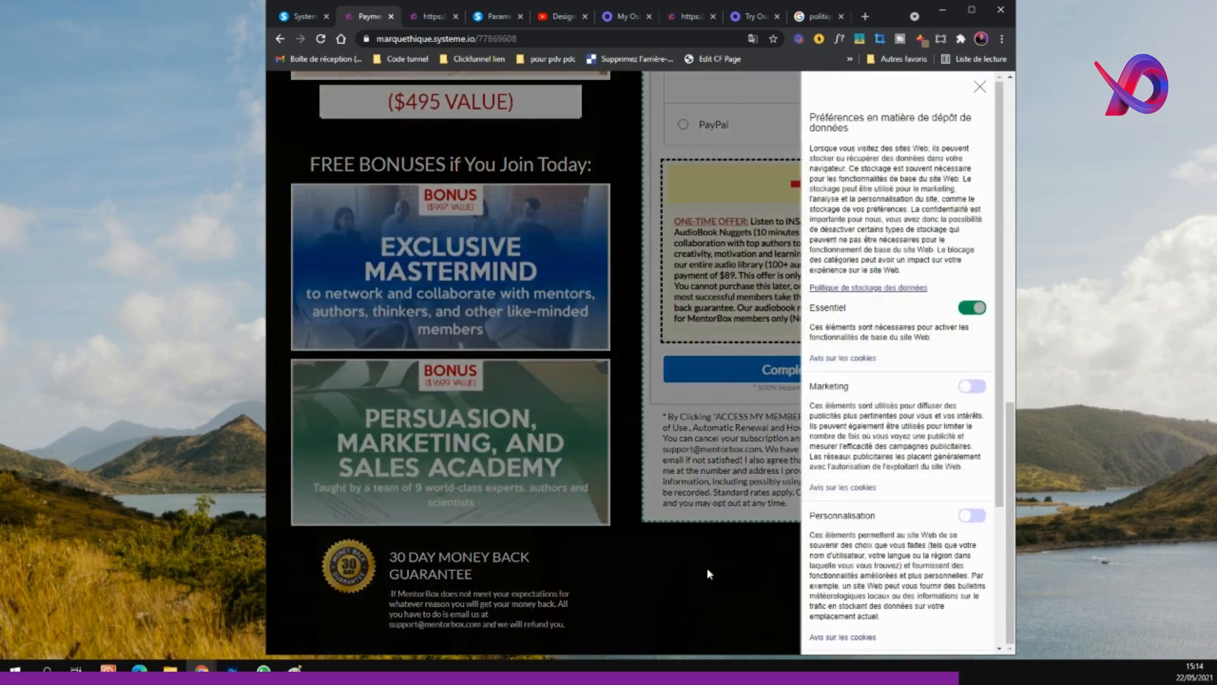
{"action": "scroll", "coordinate": [949, 415], "scroll_direction": "down", "scroll_amount": 3}
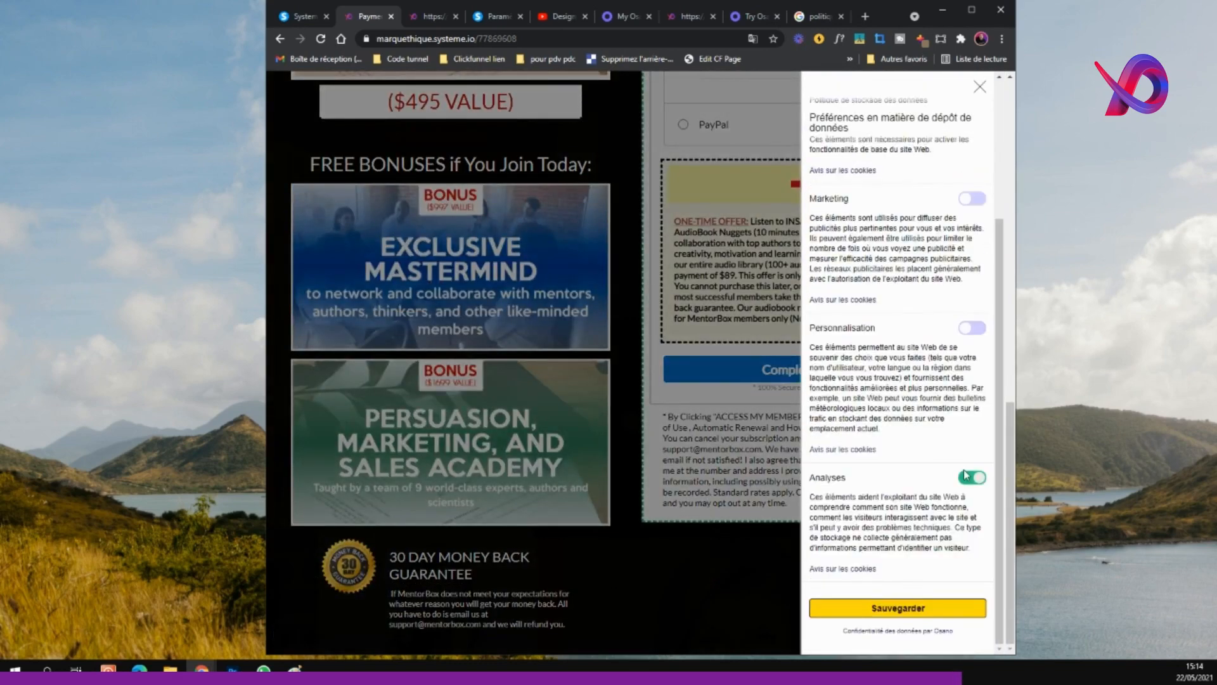
{"action": "scroll", "coordinate": [972, 358], "scroll_direction": "up", "scroll_amount": 3}
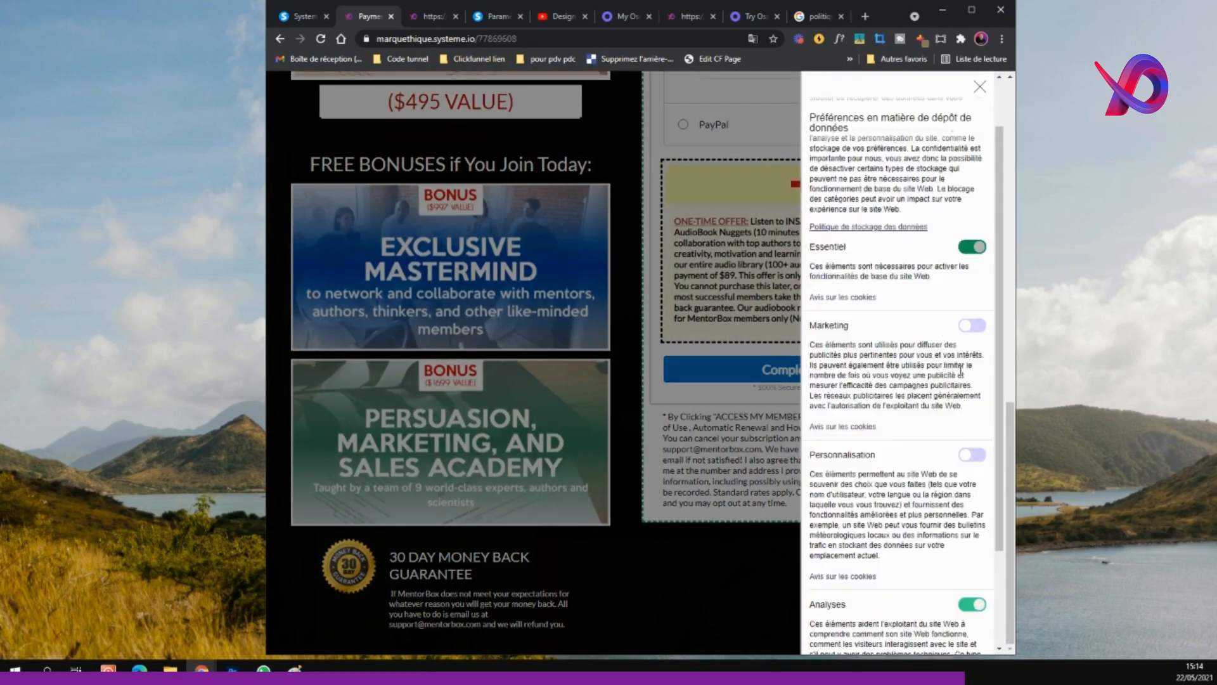
Enable the Marketing and Personnalisation categories in the payment page's cookie preferences and save the choice.
{"action": "scroll", "coordinate": [970, 368], "scroll_direction": "down", "scroll_amount": 3}
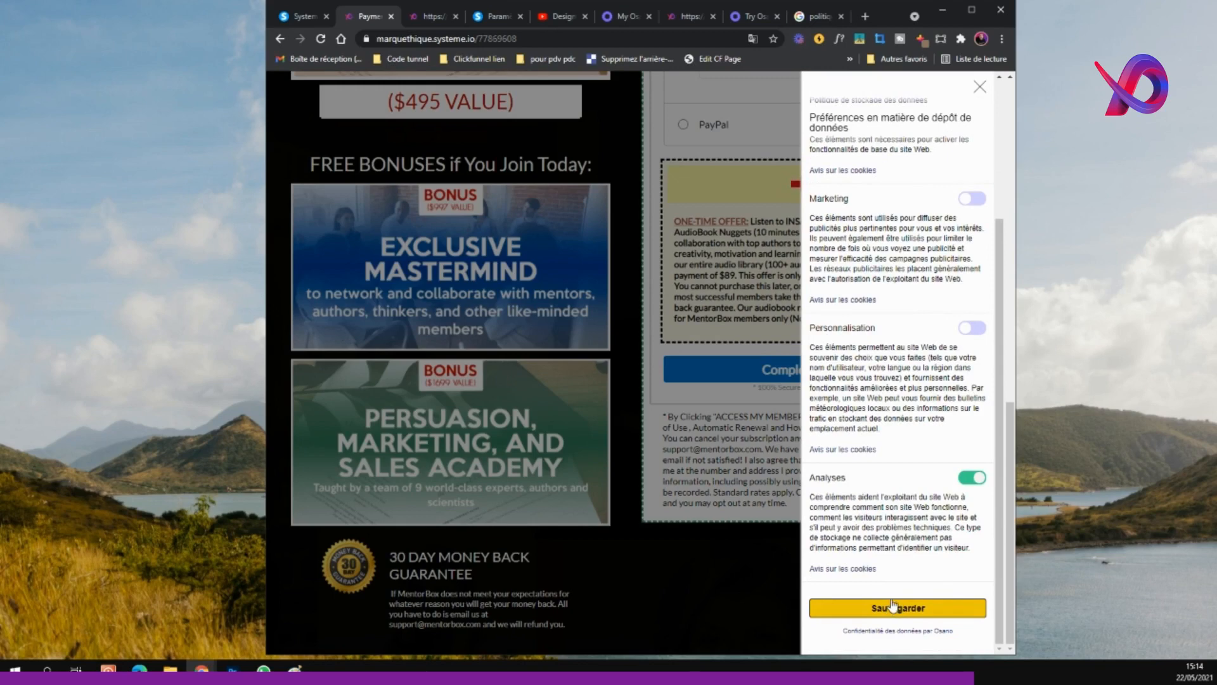
{"action": "left_click", "coordinate": [970, 327]}
{"action": "left_click", "coordinate": [970, 198]}
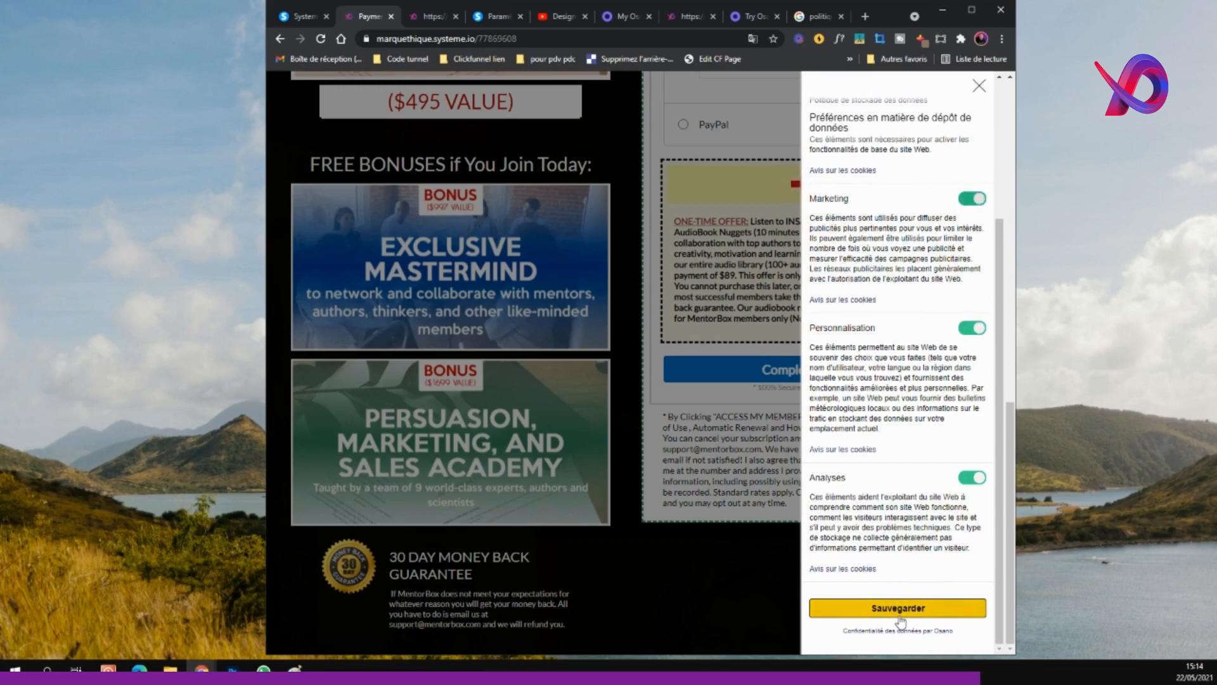
{"action": "left_click", "coordinate": [898, 614]}
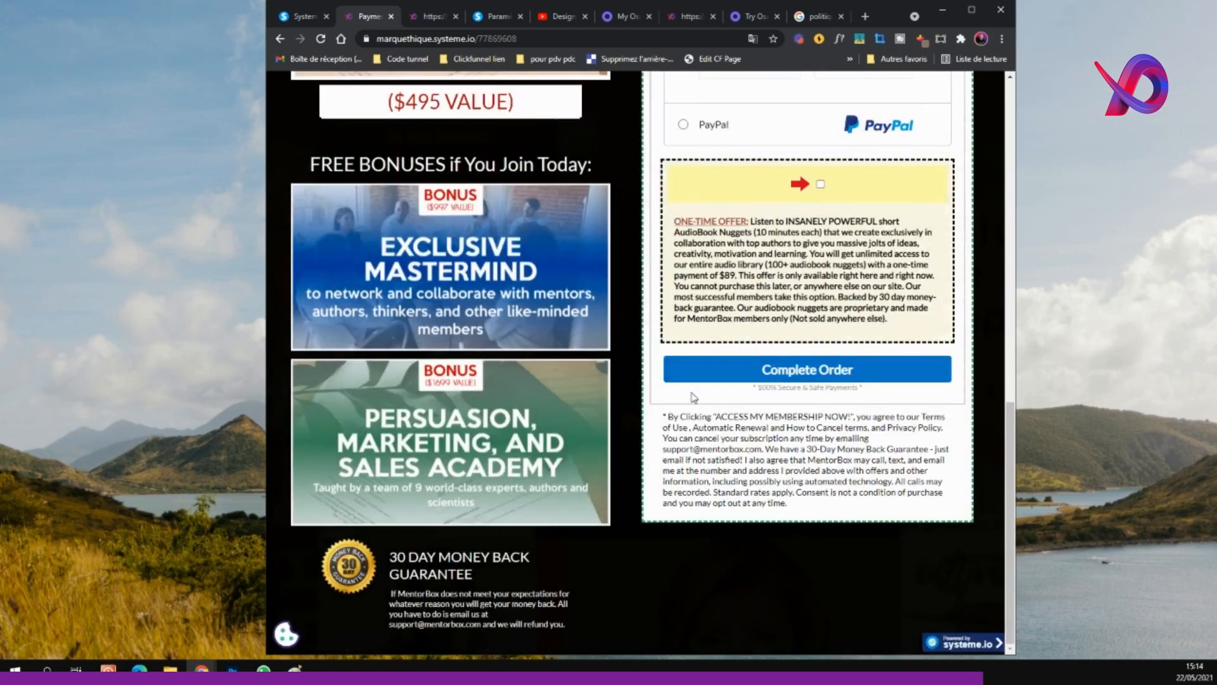
{"action": "scroll", "coordinate": [693, 397], "scroll_direction": "up", "scroll_amount": 12}
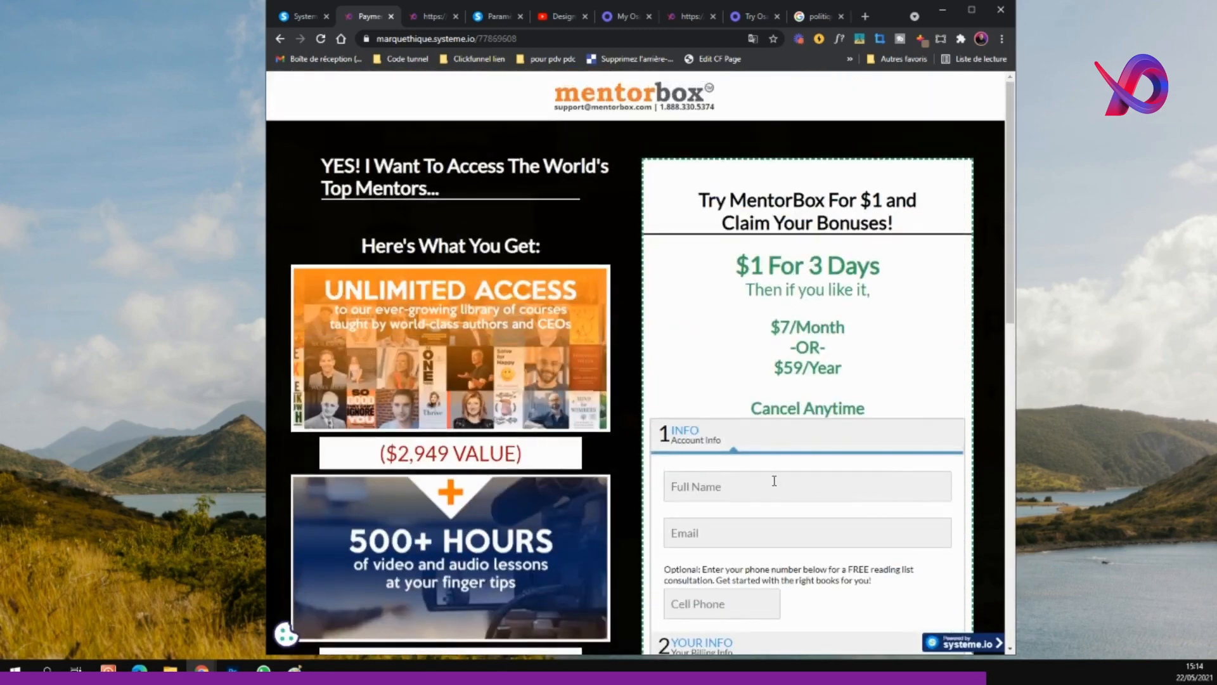
{"action": "scroll", "coordinate": [746, 461], "scroll_direction": "down", "scroll_amount": 10}
{"action": "scroll", "coordinate": [752, 526], "scroll_direction": "up", "scroll_amount": 10}
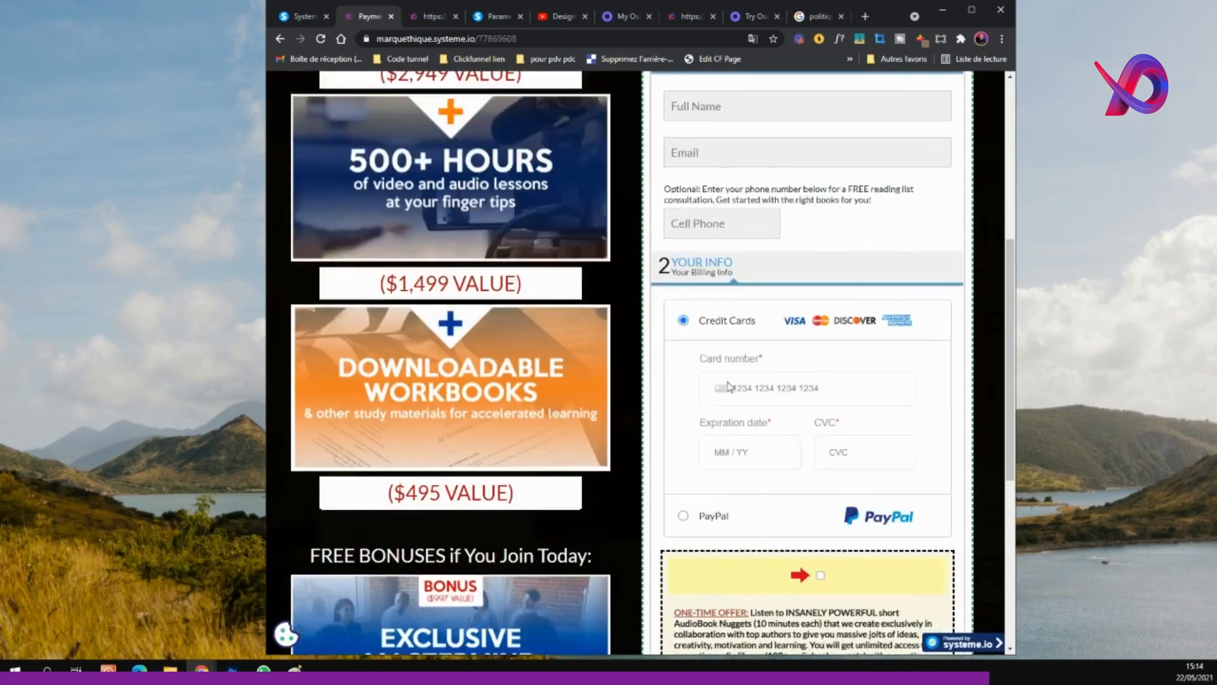
Switch to Osano, close the consent code dialog and reopen the Pour SIO configuration from the Consent Management list.
{"action": "left_click", "coordinate": [755, 16]}
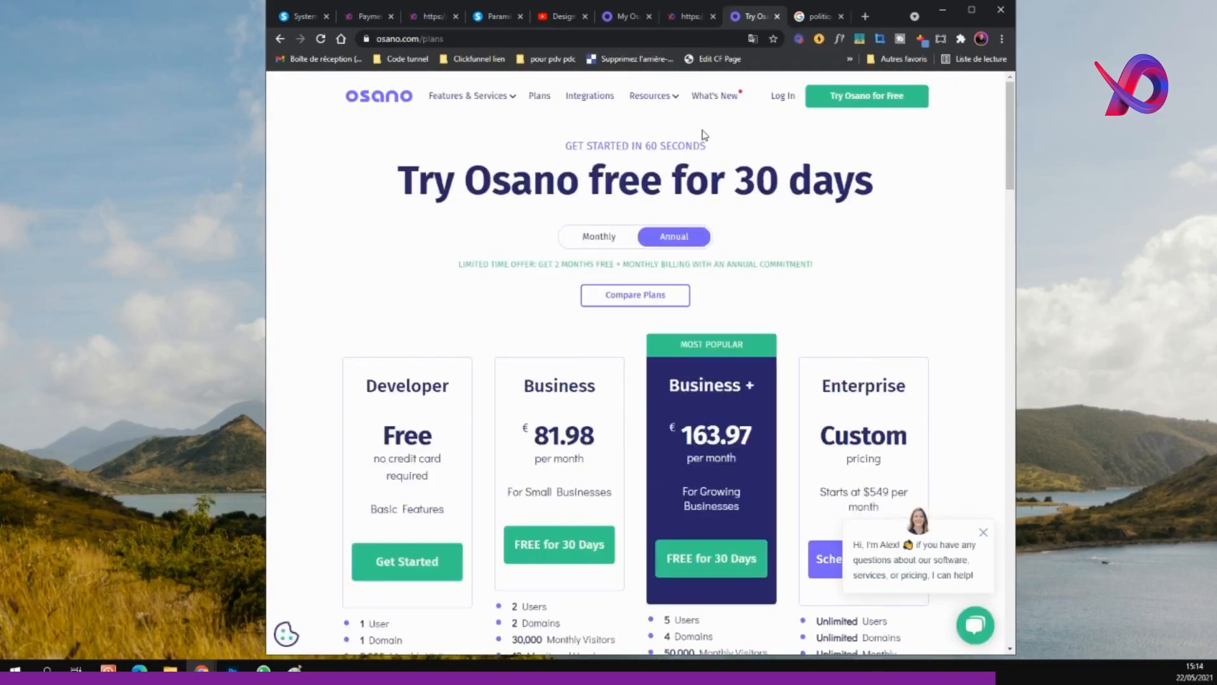
{"action": "left_click", "coordinate": [625, 15]}
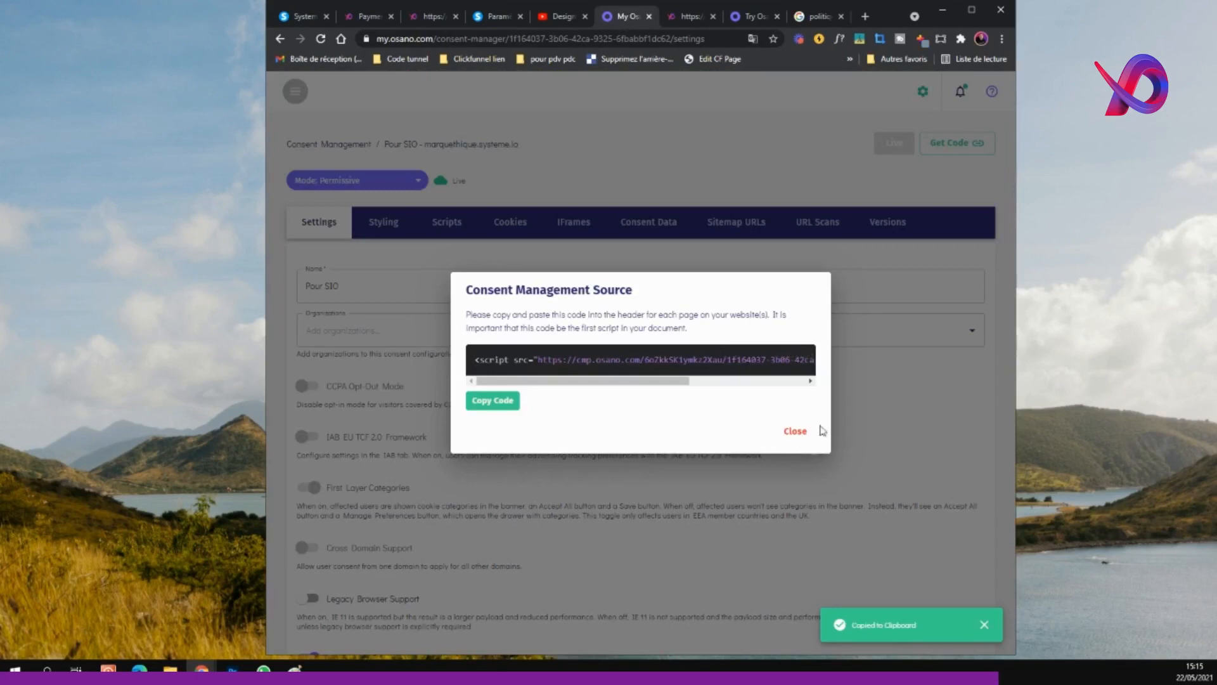
{"action": "left_click", "coordinate": [792, 431]}
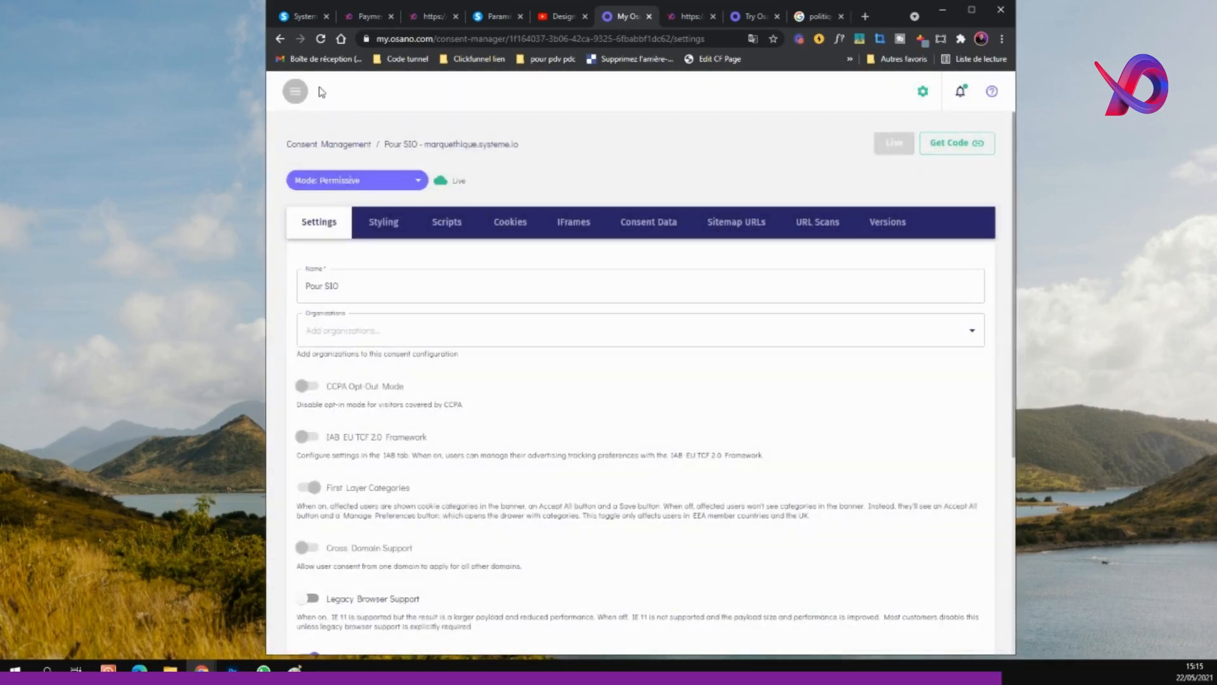
{"action": "left_click", "coordinate": [296, 92]}
{"action": "left_click", "coordinate": [326, 197]}
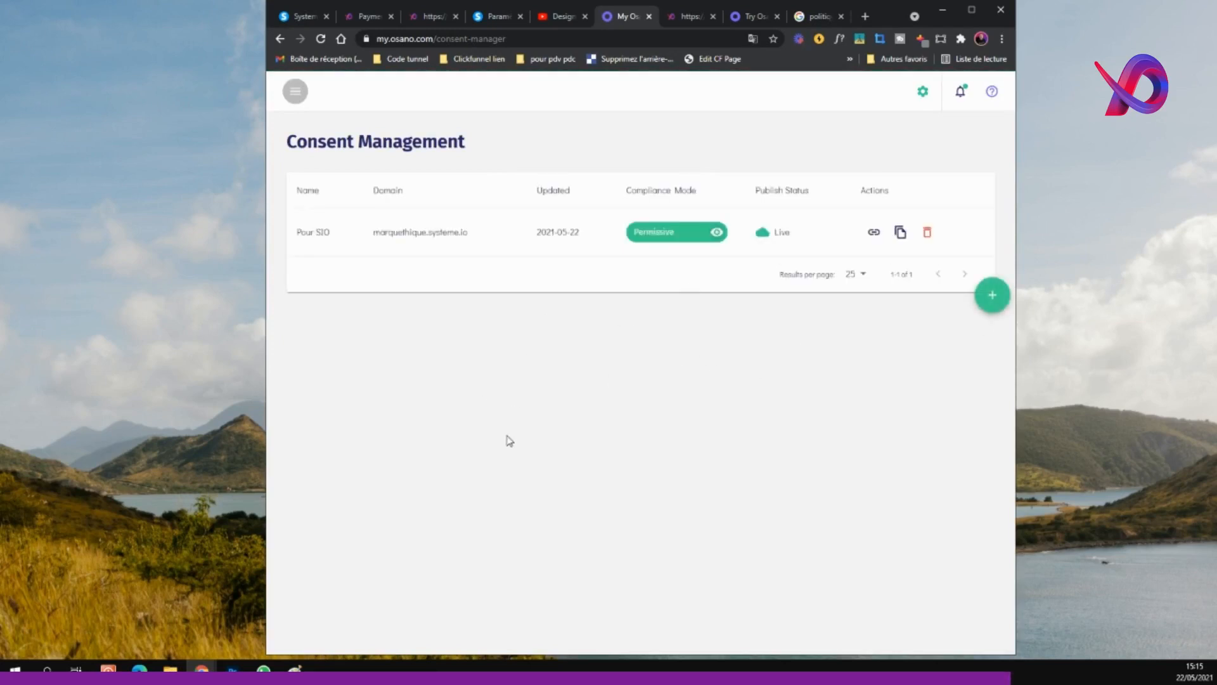
{"action": "left_click", "coordinate": [712, 239]}
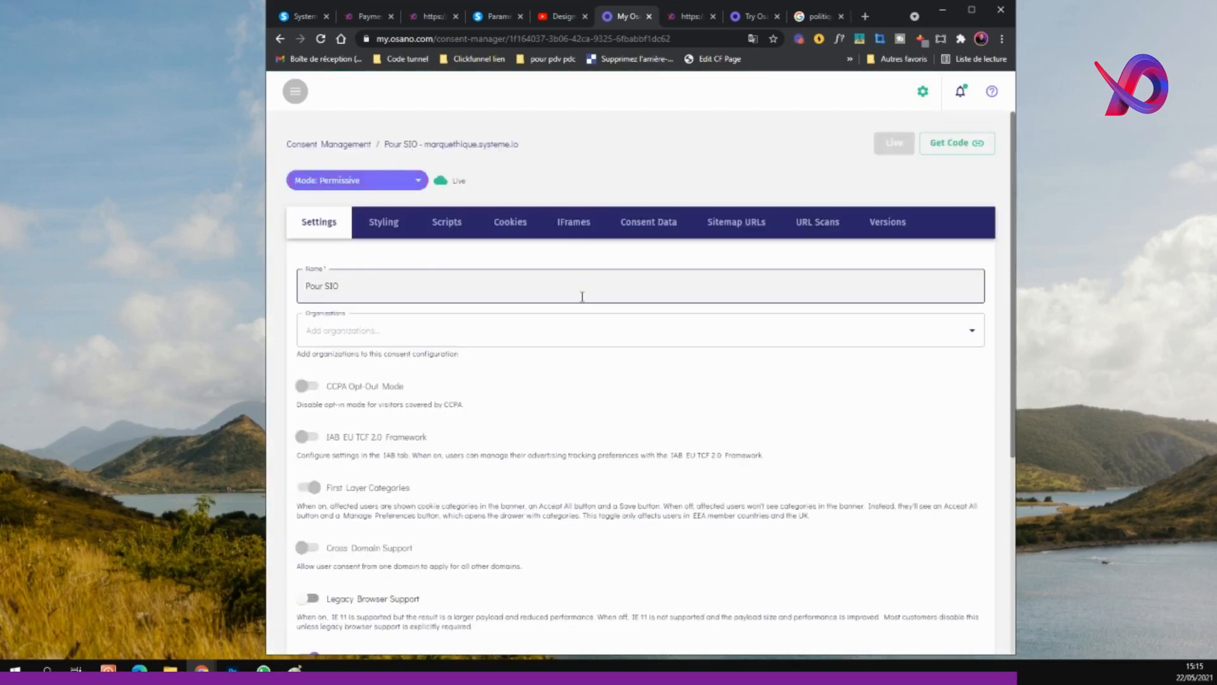
Check the available compliance modes of Pour SIO and set its policy link text to Cookie Policy.
{"action": "left_click", "coordinate": [358, 185]}
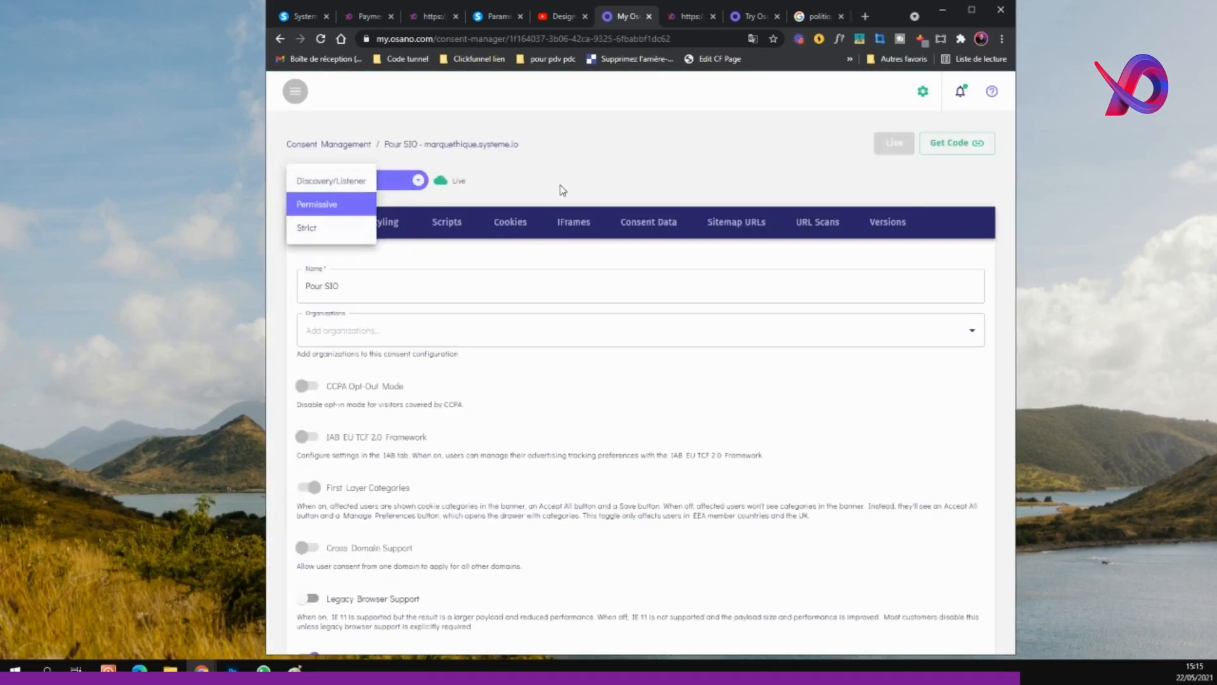
{"action": "left_click", "coordinate": [588, 188]}
{"action": "scroll", "coordinate": [596, 272], "scroll_direction": "down", "scroll_amount": 5}
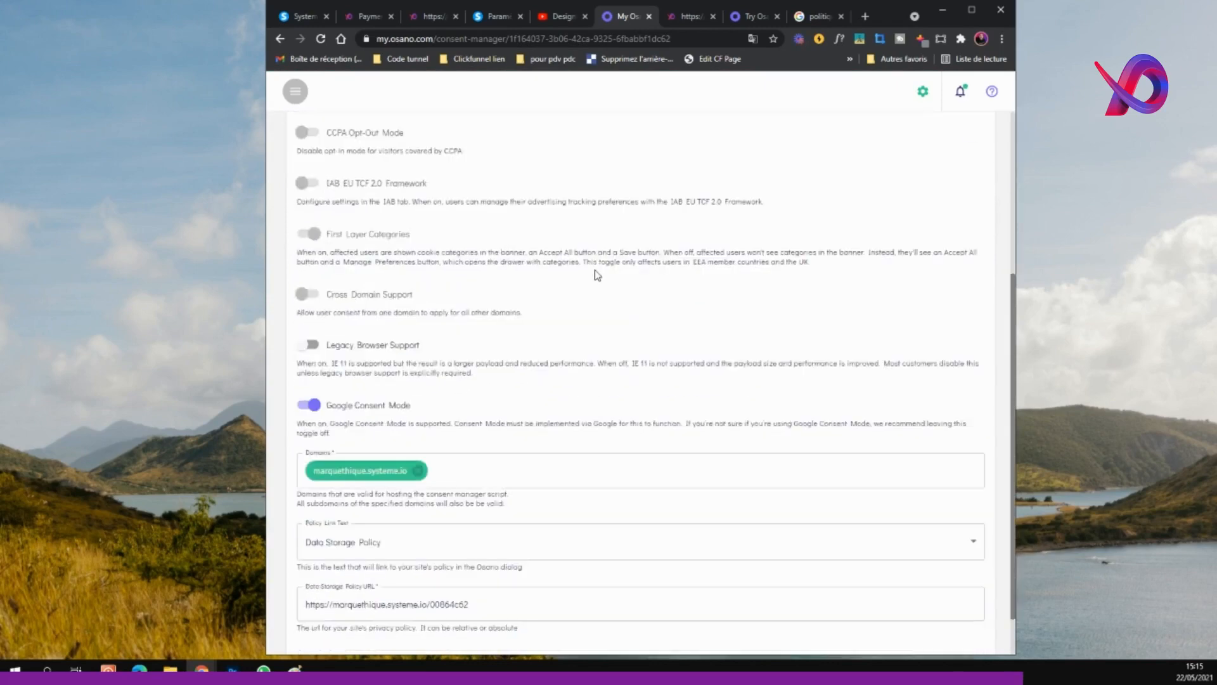
{"action": "left_click", "coordinate": [492, 415]}
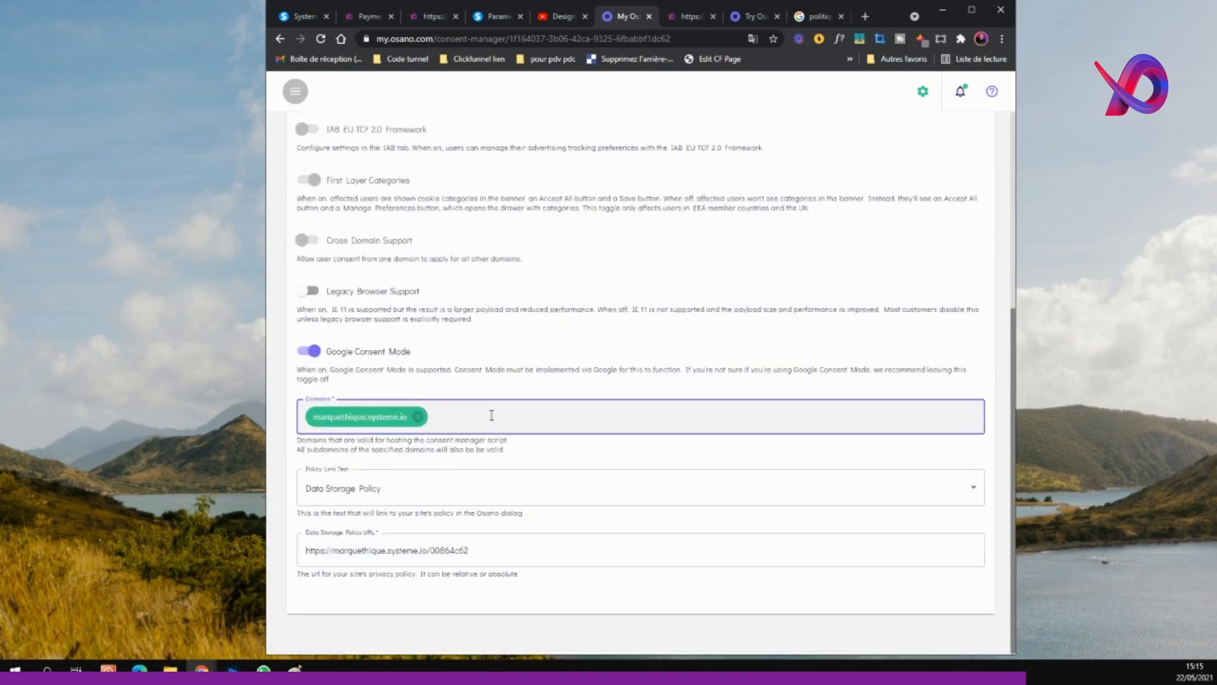
{"action": "left_click", "coordinate": [402, 497]}
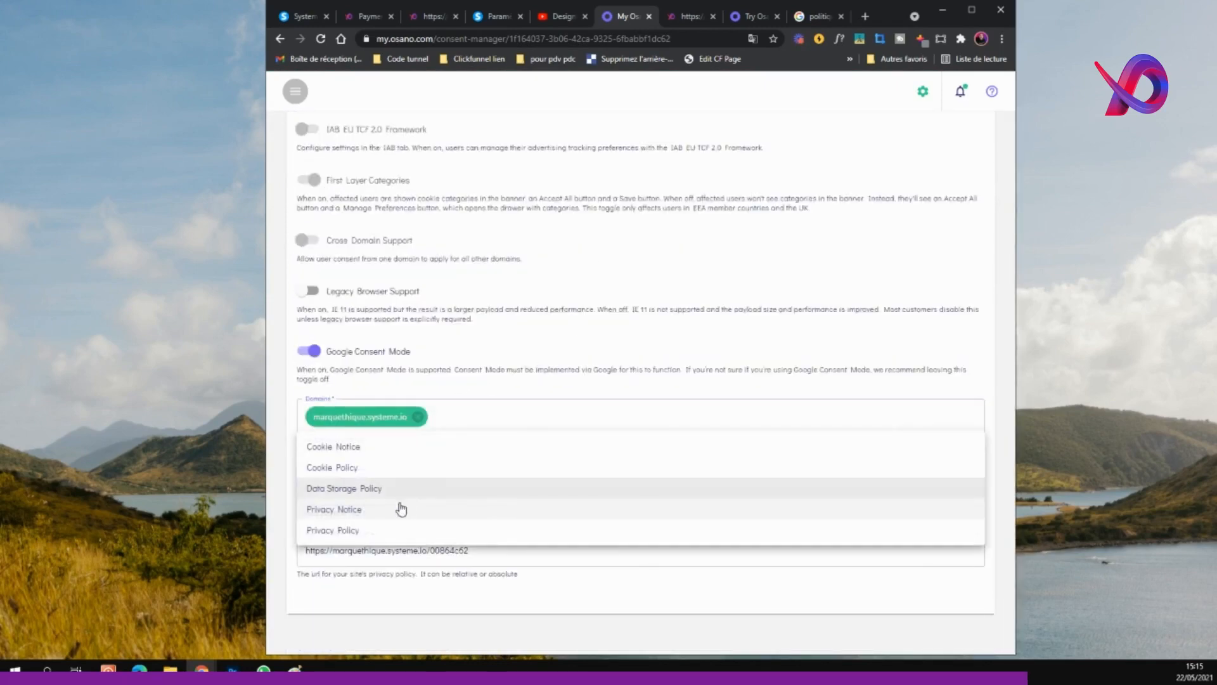
{"action": "left_click", "coordinate": [326, 472]}
{"action": "scroll", "coordinate": [850, 476], "scroll_direction": "up", "scroll_amount": 5}
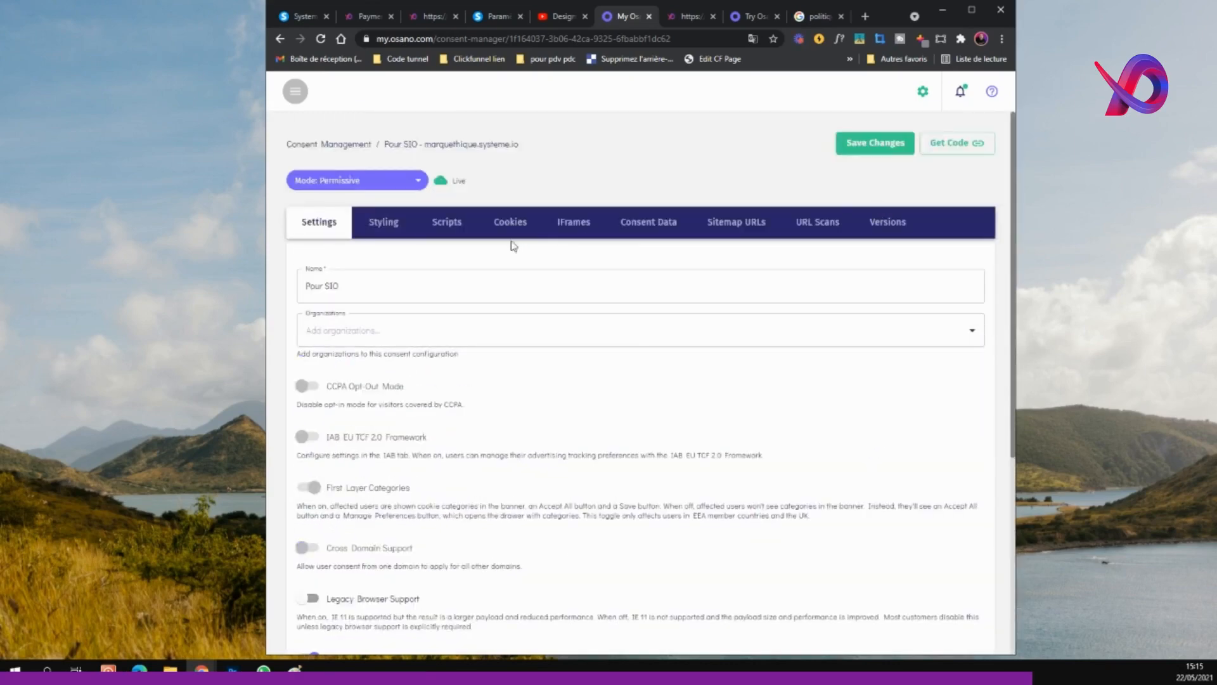
Review the Pour SIO styling, including the drawer policy link option, the colour settings and the policy link in the banner preview.
{"action": "left_click", "coordinate": [394, 228]}
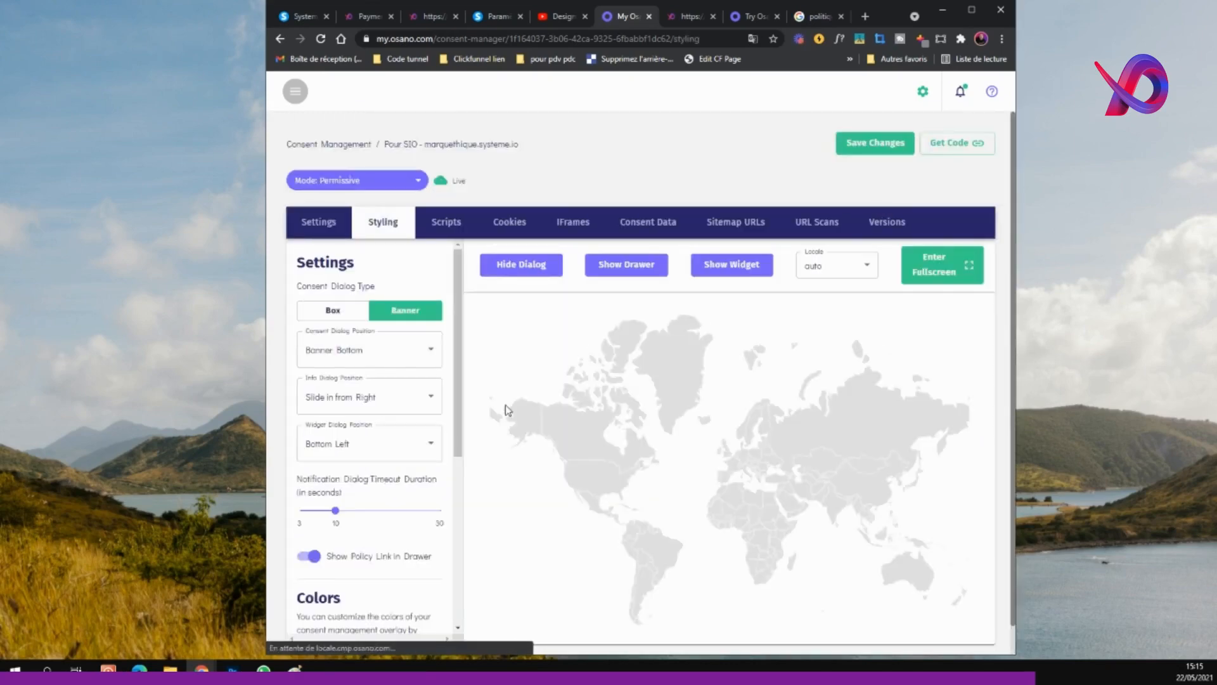
{"action": "scroll", "coordinate": [390, 393], "scroll_direction": "down", "scroll_amount": 5}
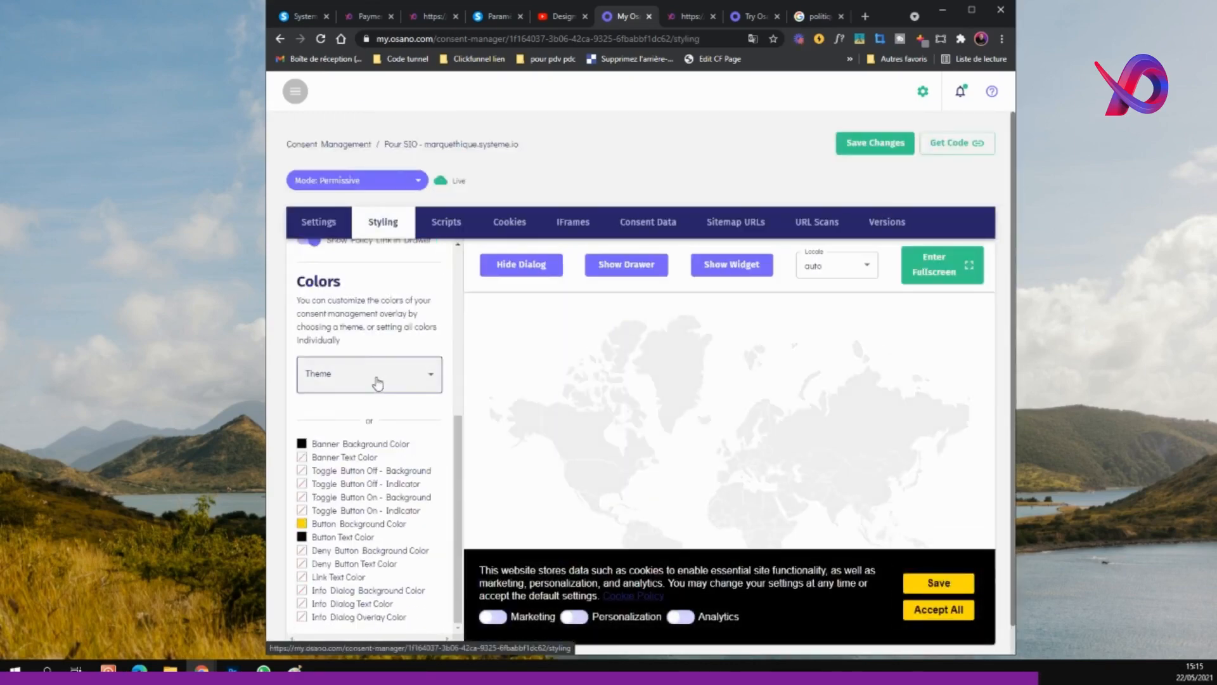
{"action": "scroll", "coordinate": [377, 383], "scroll_direction": "up", "scroll_amount": 1}
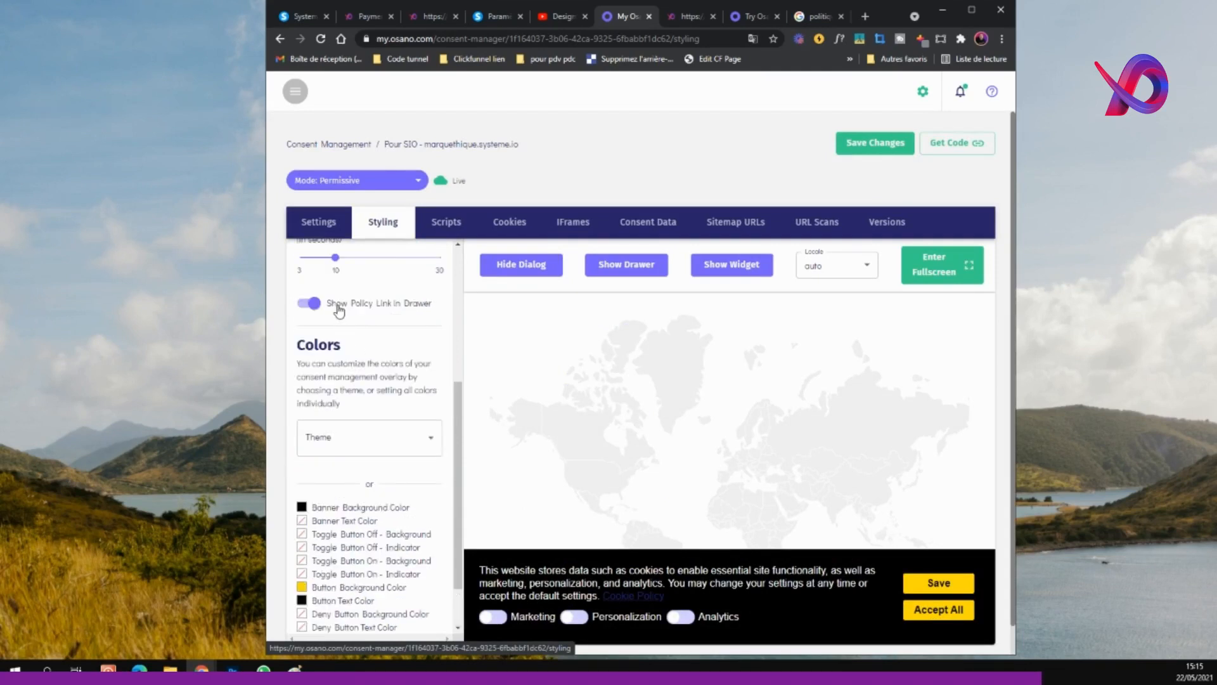
{"action": "left_click", "coordinate": [316, 306]}
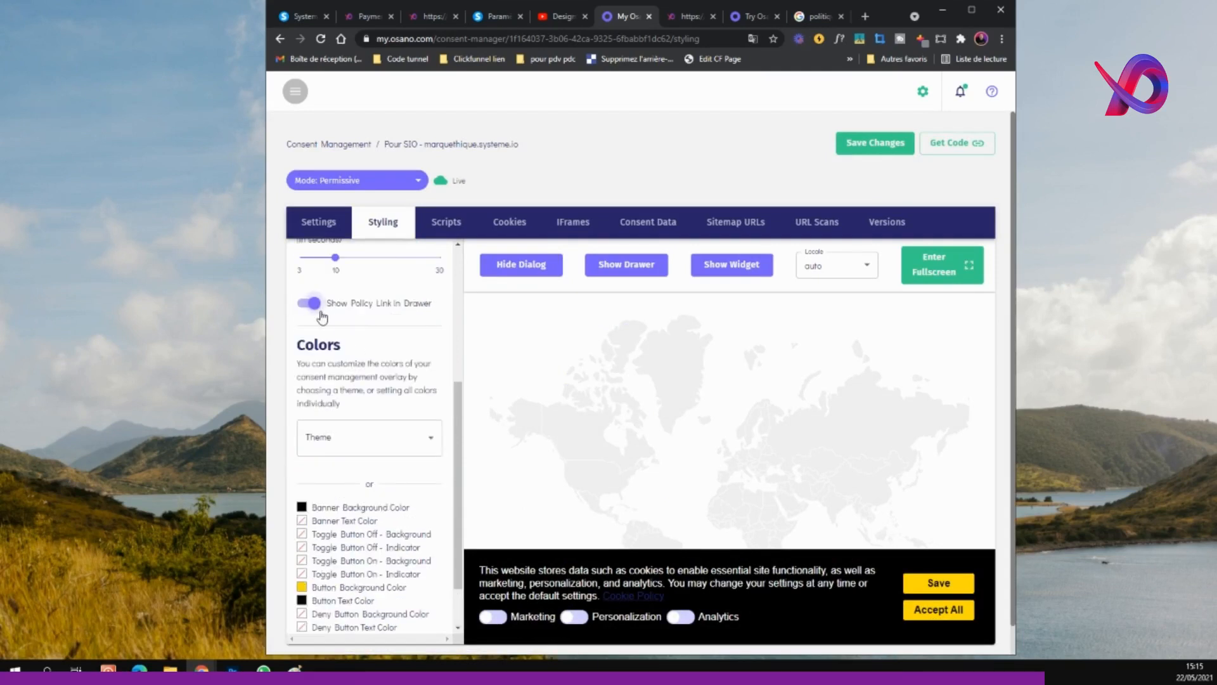
{"action": "scroll", "coordinate": [408, 325], "scroll_direction": "down", "scroll_amount": 1}
{"action": "scroll", "coordinate": [407, 325], "scroll_direction": "down", "scroll_amount": 1}
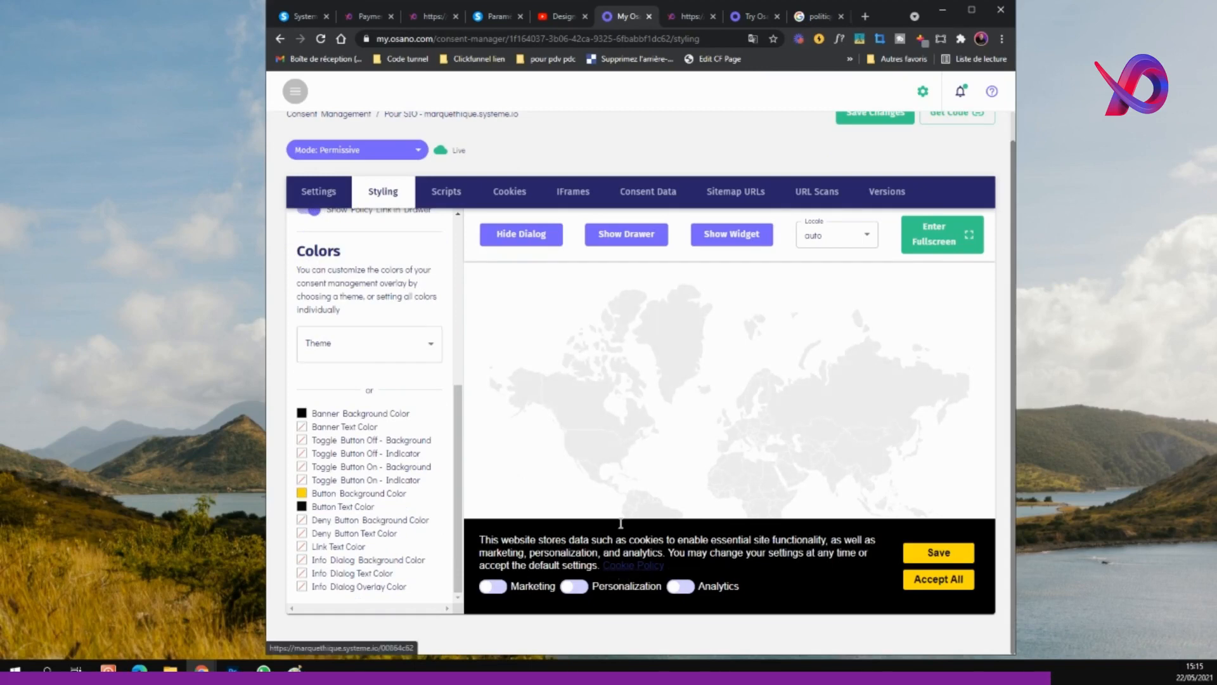
Examine the Conditions générales de vente page that the banner's policy link leads to, highlighting its title and first articles.
{"action": "left_click", "coordinate": [424, 17]}
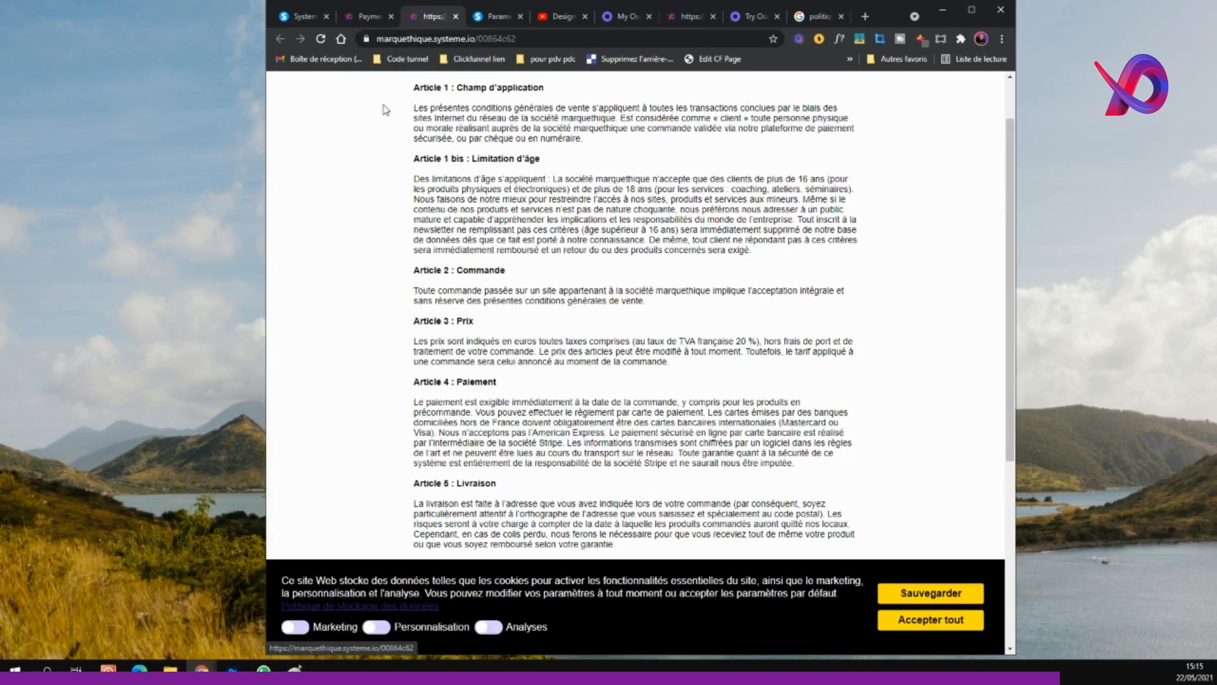
{"action": "left_click", "coordinate": [361, 16]}
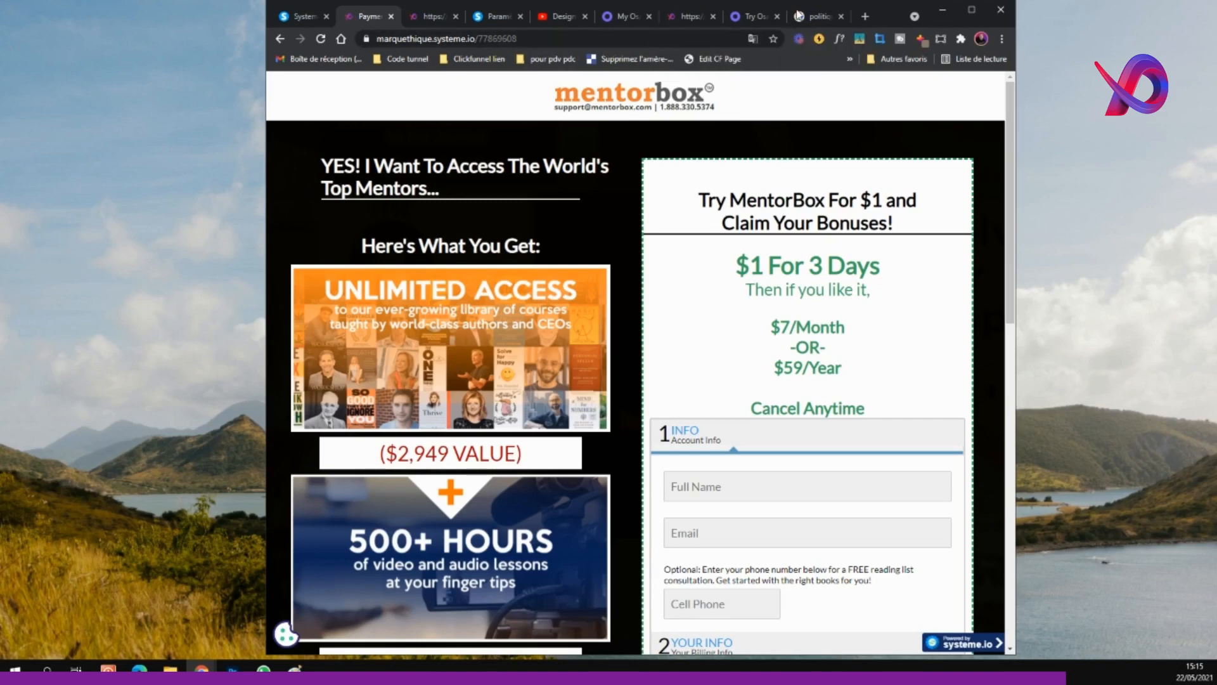
{"action": "left_click", "coordinate": [694, 18]}
{"action": "scroll", "coordinate": [530, 159], "scroll_direction": "down", "scroll_amount": 2}
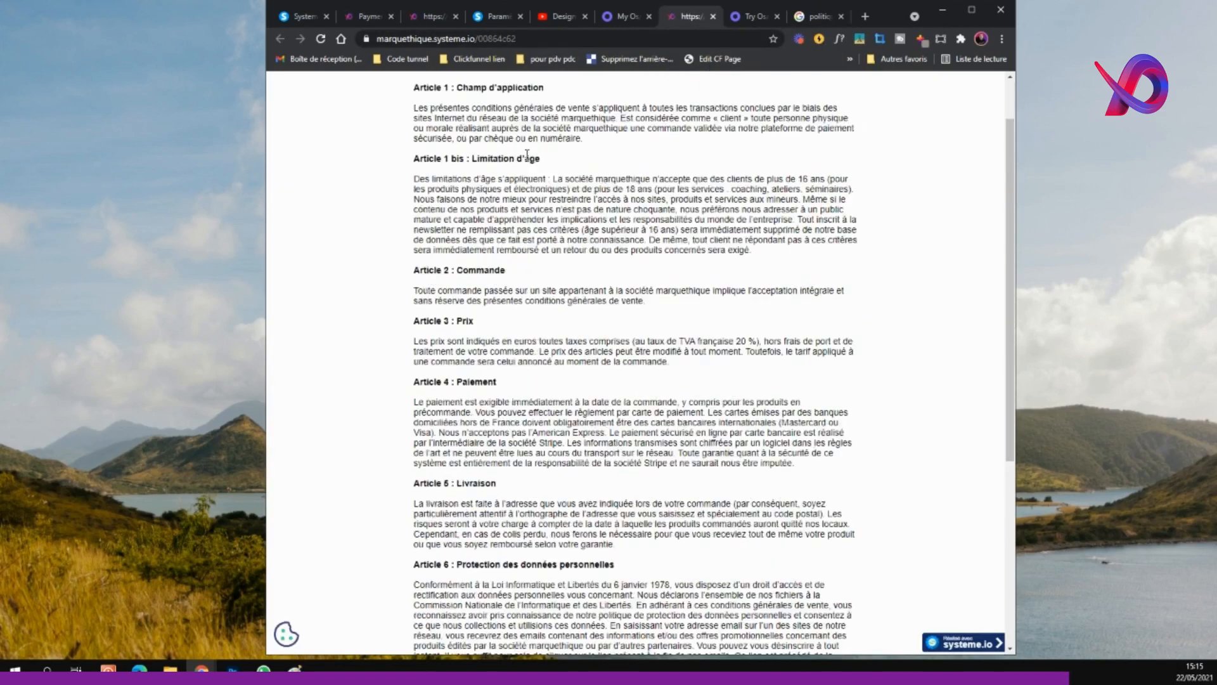
{"action": "scroll", "coordinate": [527, 151], "scroll_direction": "up", "scroll_amount": 2}
{"action": "left_click_drag", "start_coordinate": [413, 124], "coordinate": [827, 274]}
{"action": "left_click", "coordinate": [826, 274]}
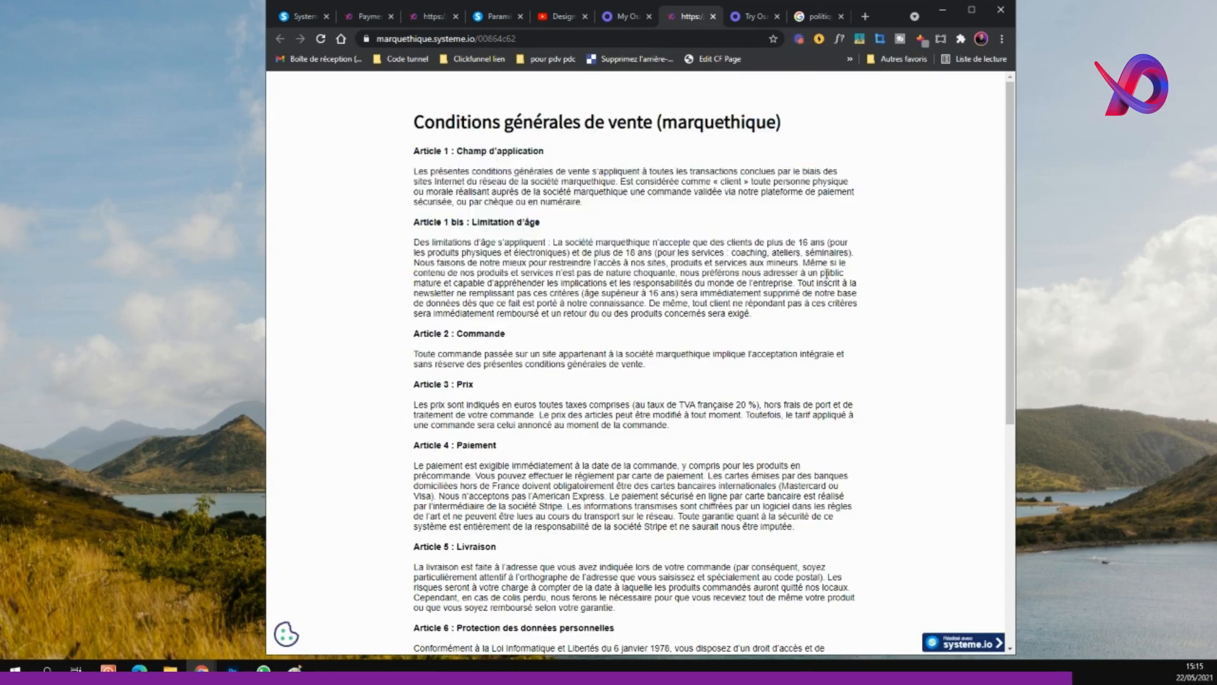
{"action": "left_click_drag", "start_coordinate": [412, 122], "coordinate": [507, 223]}
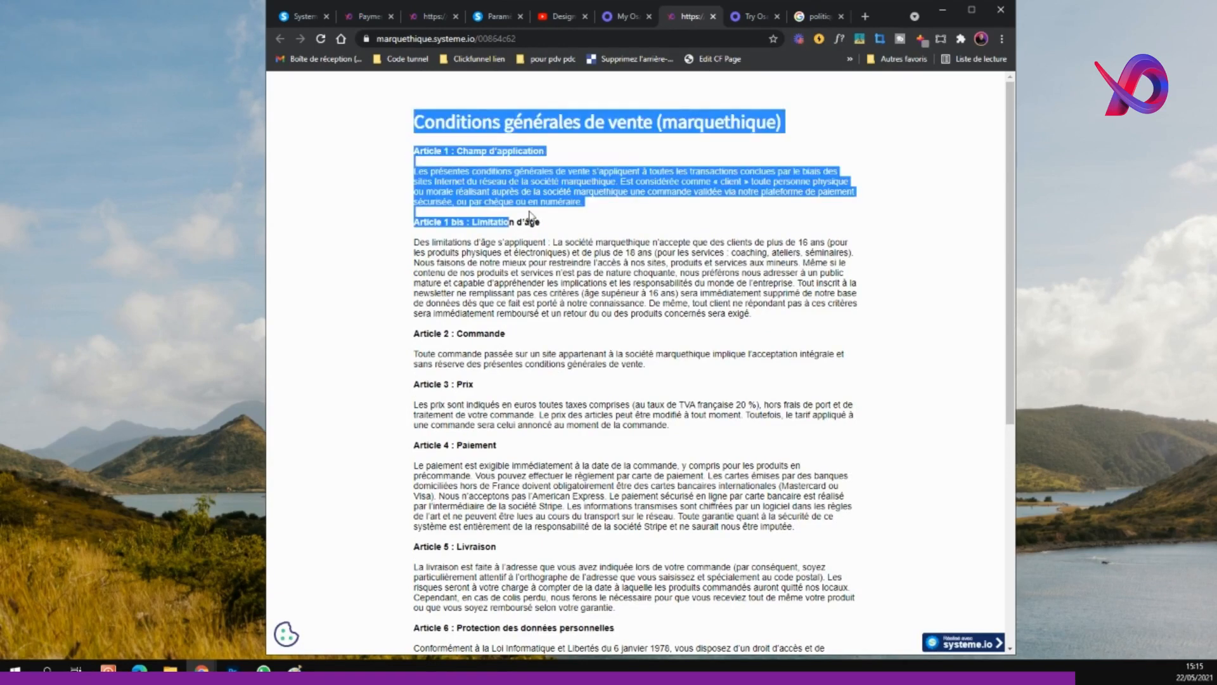
{"action": "left_click", "coordinate": [581, 223]}
{"action": "left_click_drag", "start_coordinate": [592, 206], "coordinate": [426, 164]}
{"action": "left_click", "coordinate": [410, 171]}
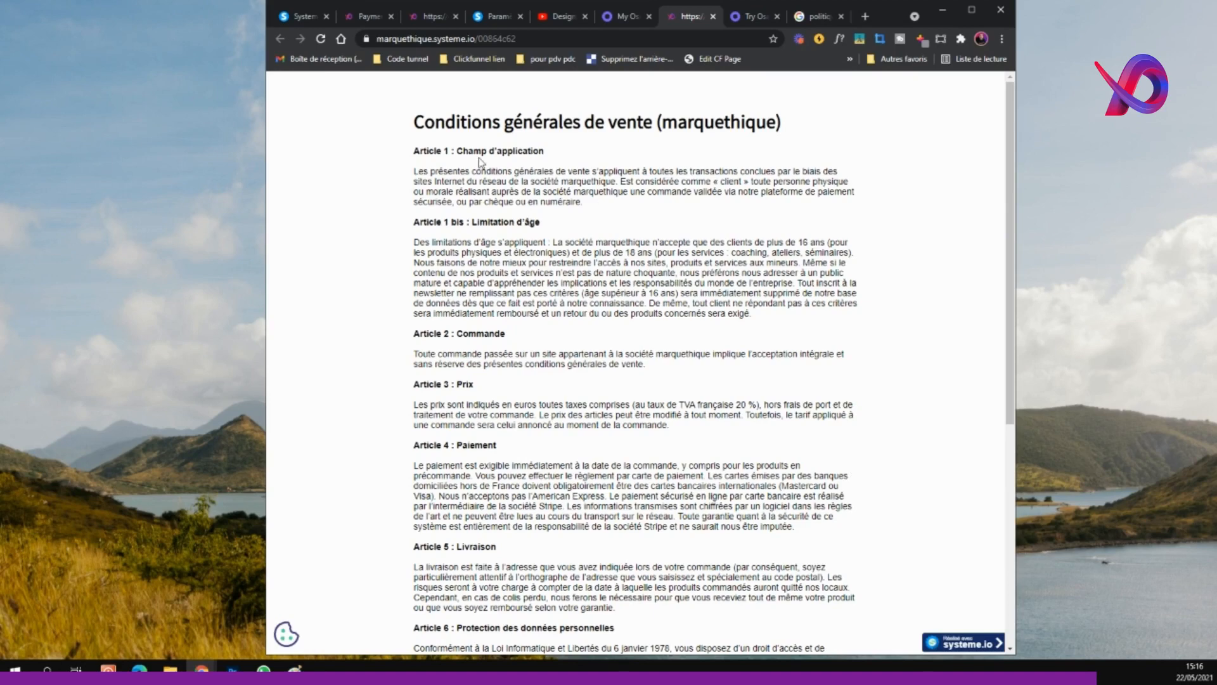
Return to the payment page, check the saved category states in the cookie preferences and close them.
{"action": "left_click", "coordinate": [369, 19]}
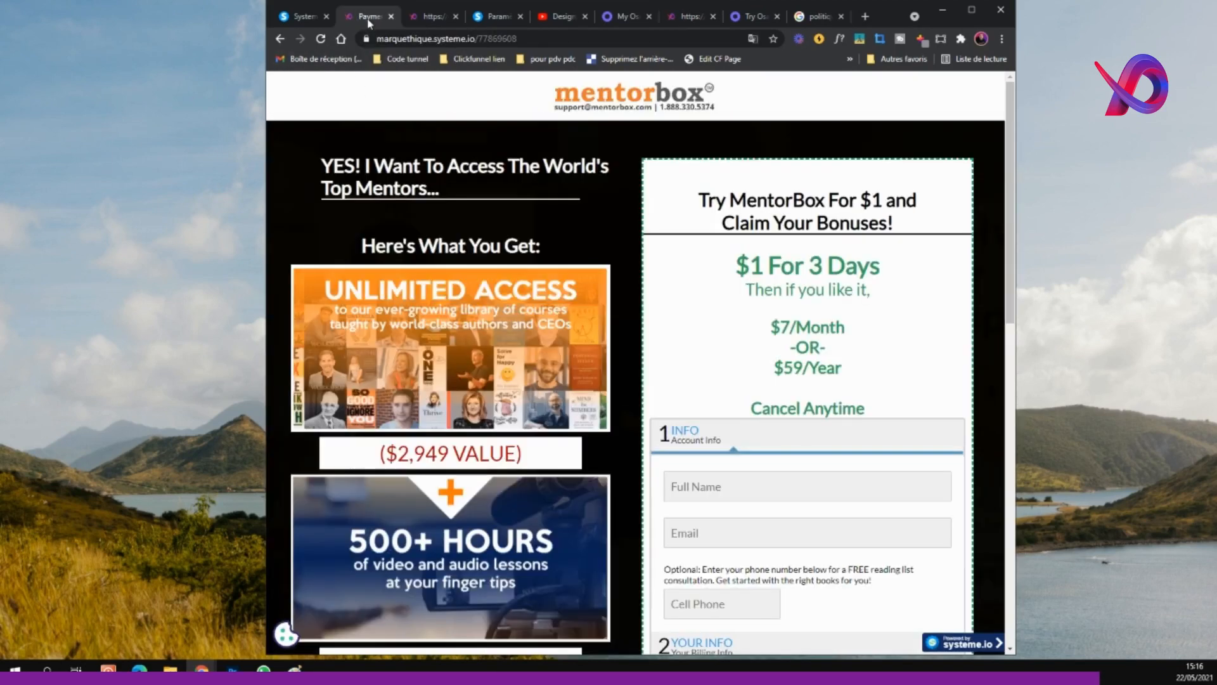
{"action": "scroll", "coordinate": [336, 518], "scroll_direction": "down", "scroll_amount": 5}
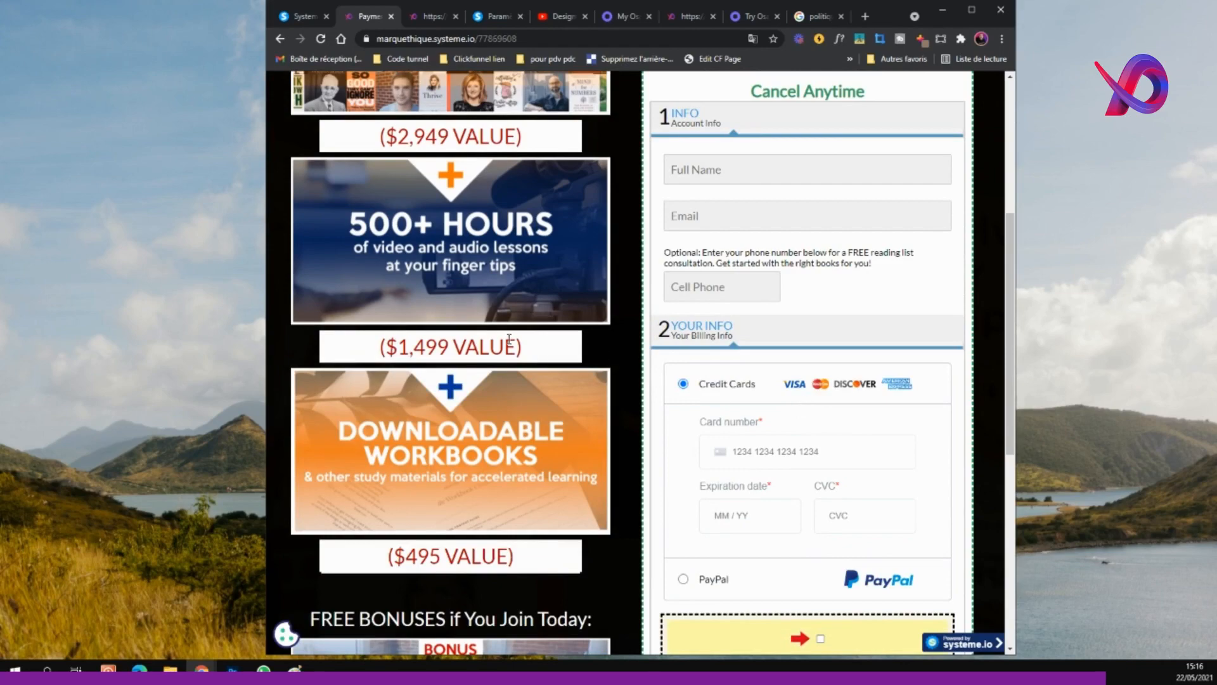
{"action": "scroll", "coordinate": [507, 352], "scroll_direction": "down", "scroll_amount": 2}
{"action": "scroll", "coordinate": [507, 355], "scroll_direction": "down", "scroll_amount": 5}
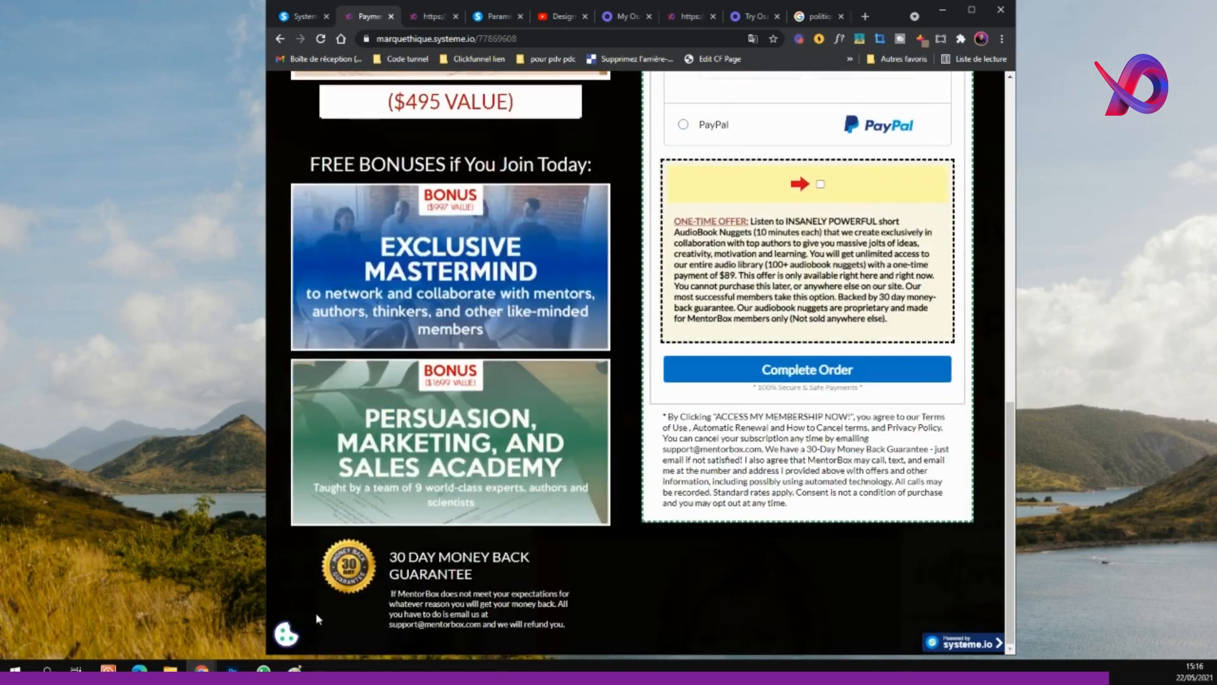
{"action": "left_click", "coordinate": [285, 634]}
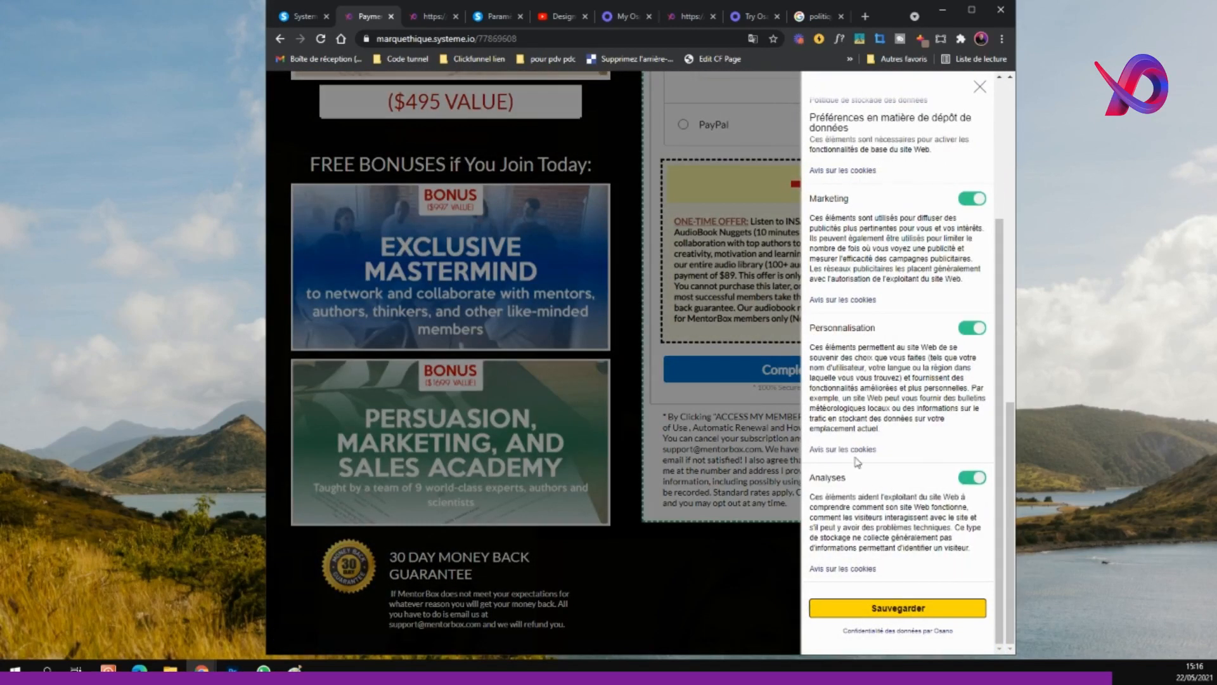
{"action": "left_click", "coordinate": [978, 93]}
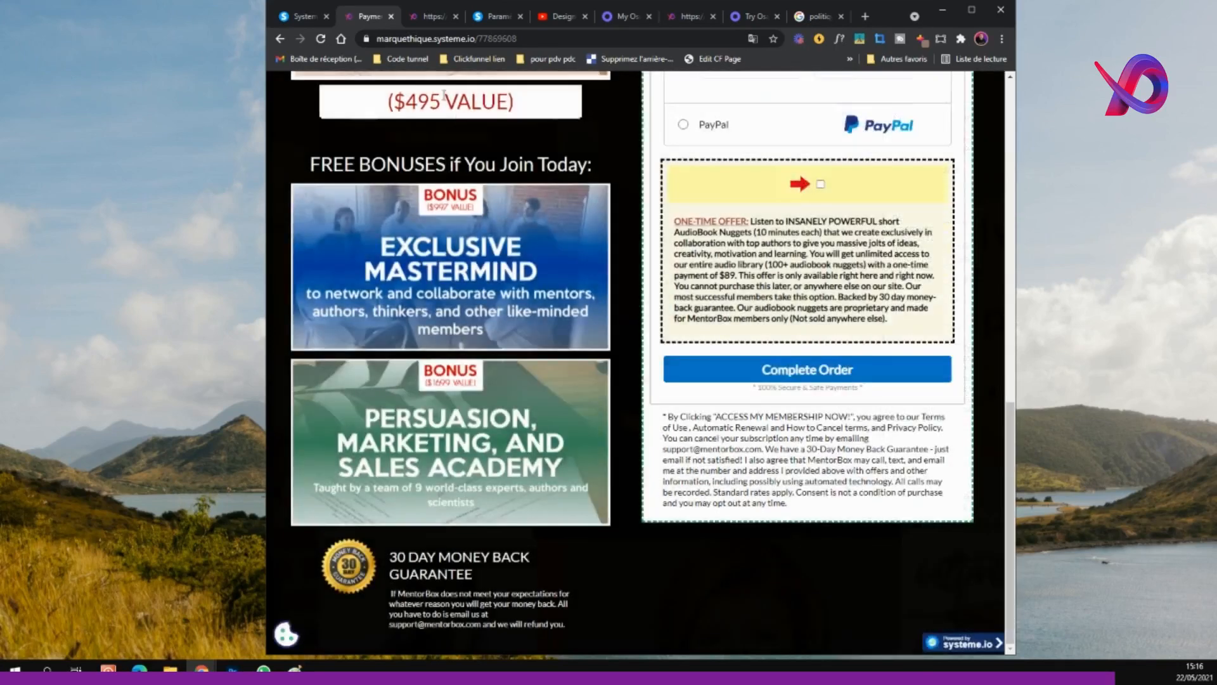
Preview the funnel's Upsell 2 page from systeme.io and check it for the cookie consent banner.
{"action": "left_click", "coordinate": [286, 19]}
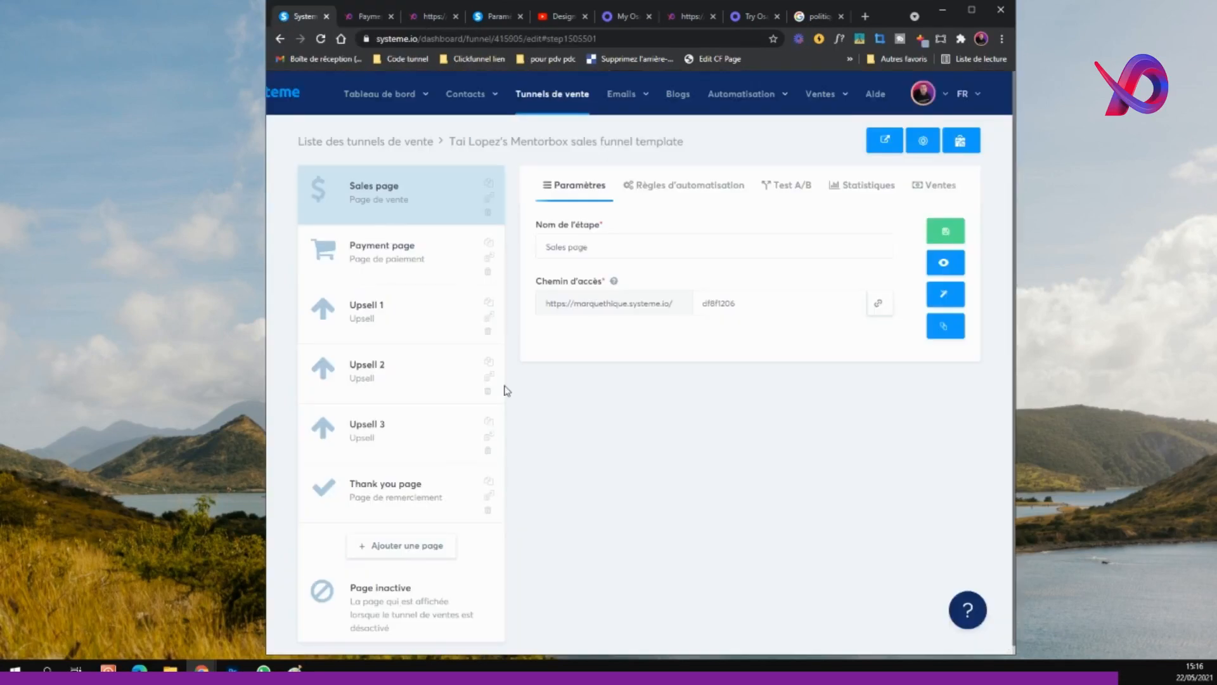
{"action": "left_click", "coordinate": [409, 354]}
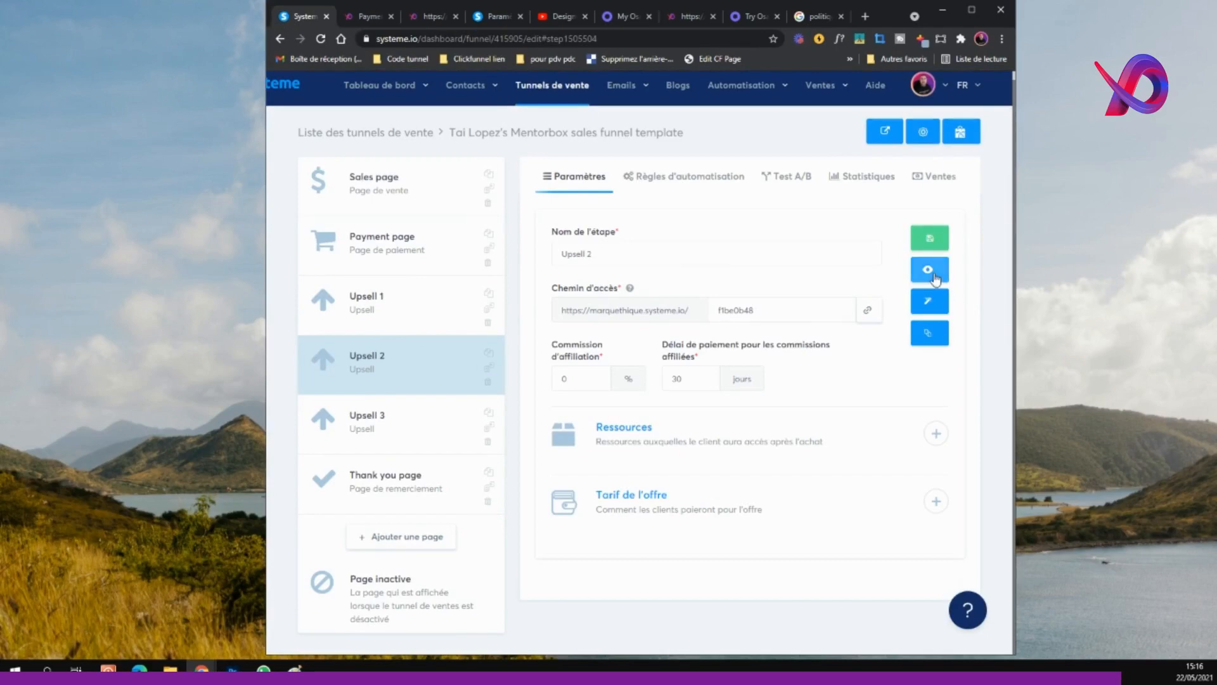
{"action": "left_click", "coordinate": [944, 285]}
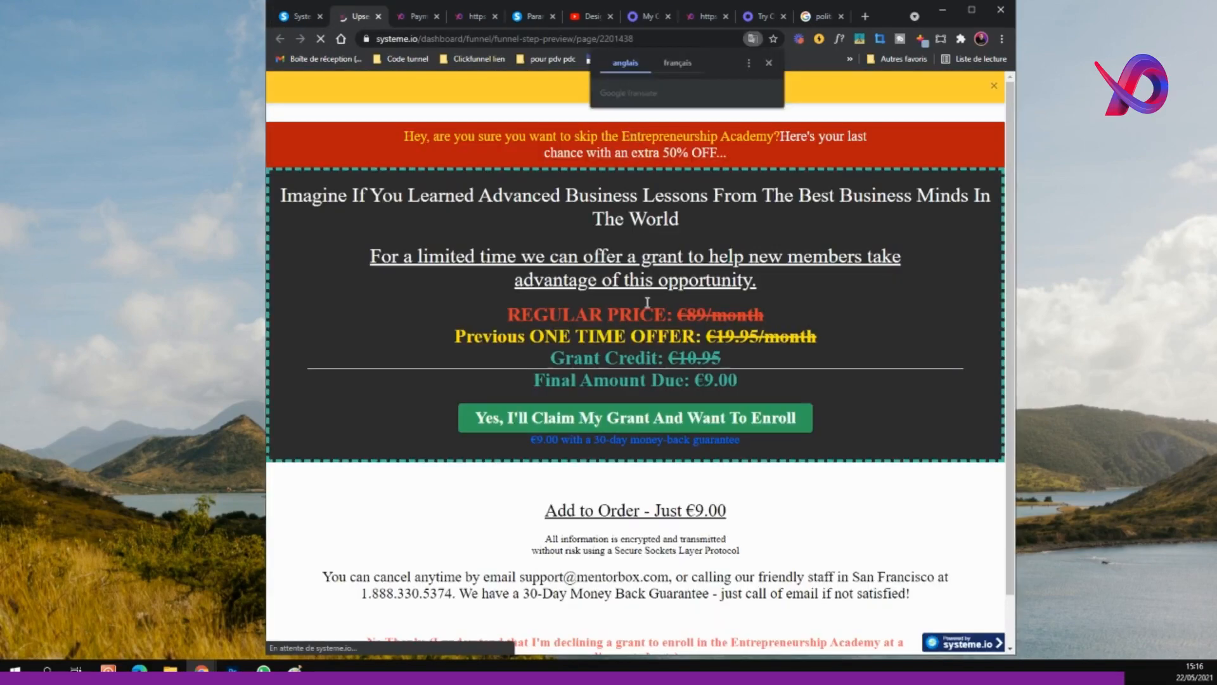
{"action": "scroll", "coordinate": [584, 379], "scroll_direction": "down", "scroll_amount": 3}
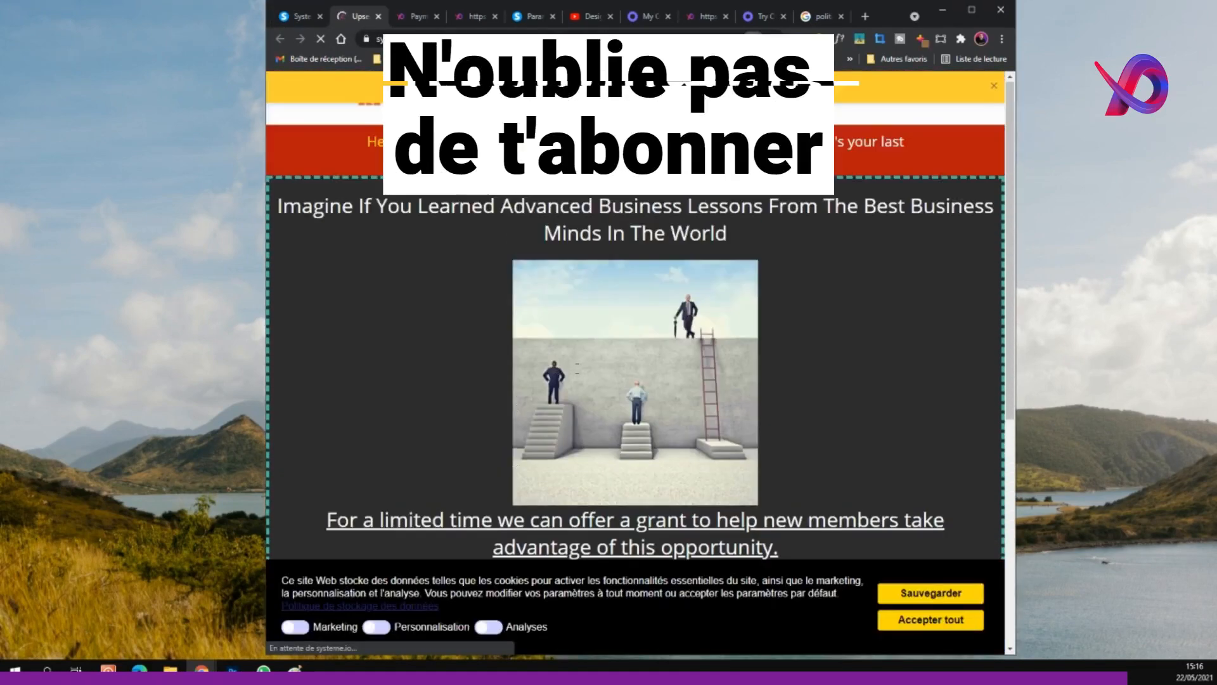
Turn on the Personnalisation and Analyses categories in the Upsell 2 page's cookie banner, and accept all cookies.
{"action": "scroll", "coordinate": [481, 322], "scroll_direction": "down", "scroll_amount": 6}
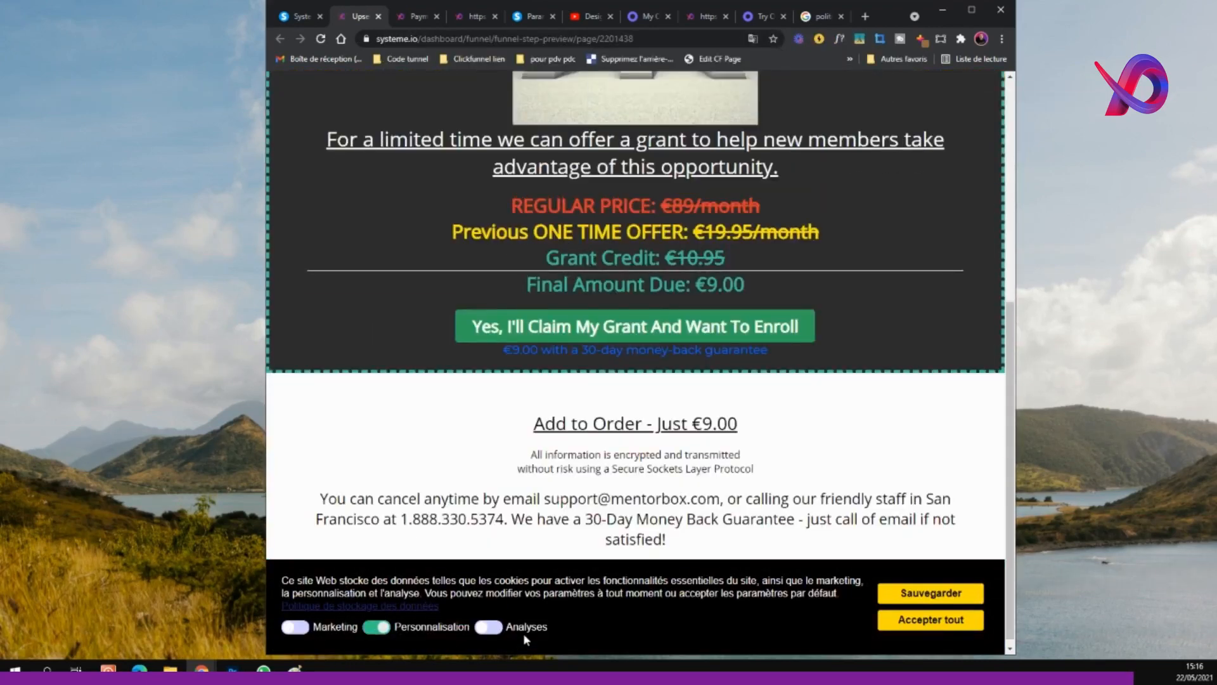
{"action": "left_click", "coordinate": [524, 631]}
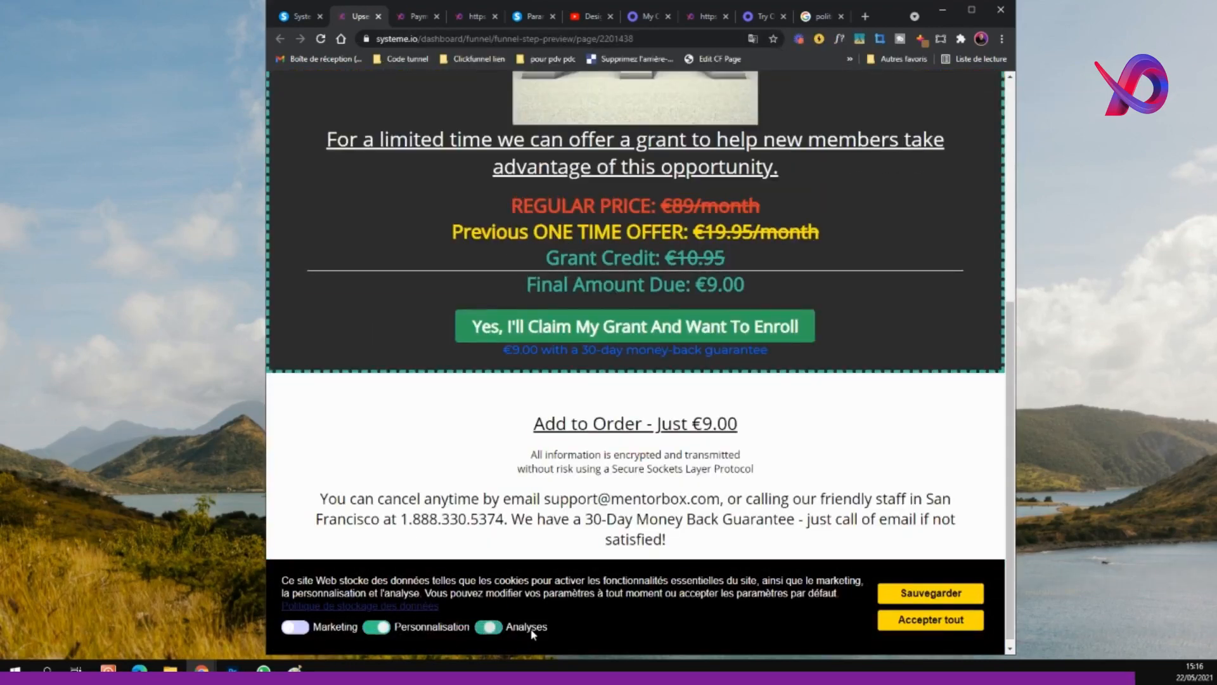
{"action": "left_click", "coordinate": [931, 622]}
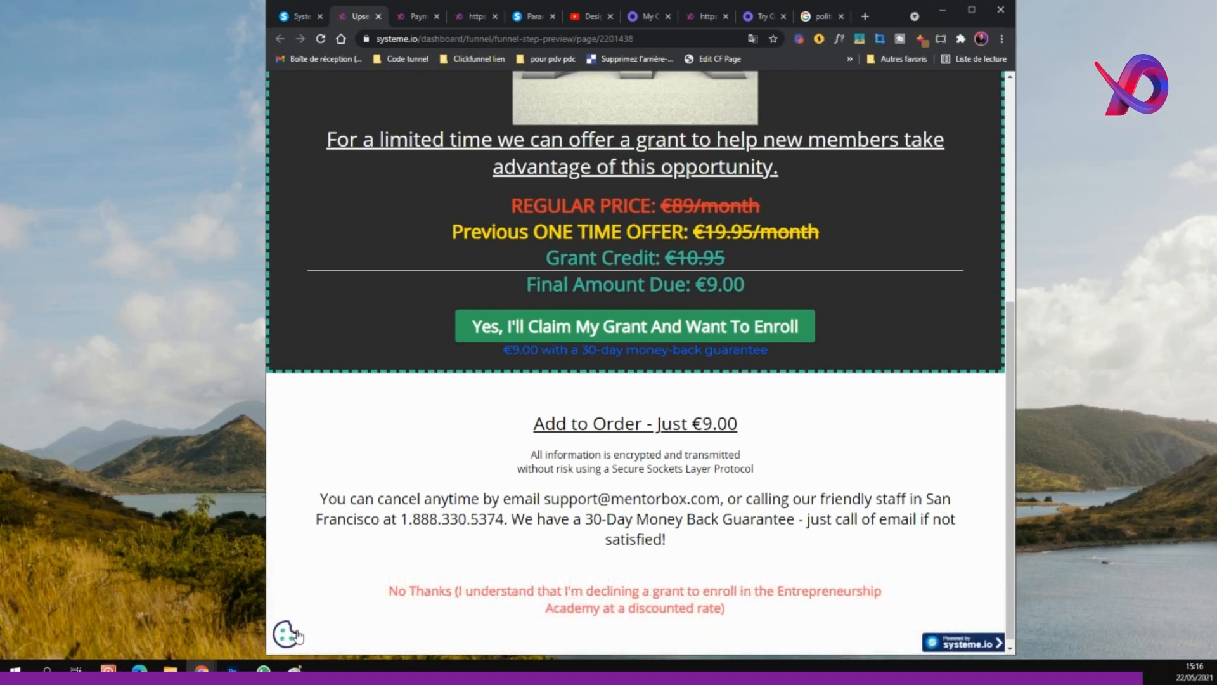
Return to the Pour SIO styling in Osano, hide the consent dialog and show the cookie widget in the preview.
{"action": "left_click", "coordinate": [645, 19]}
{"action": "left_click", "coordinate": [516, 236]}
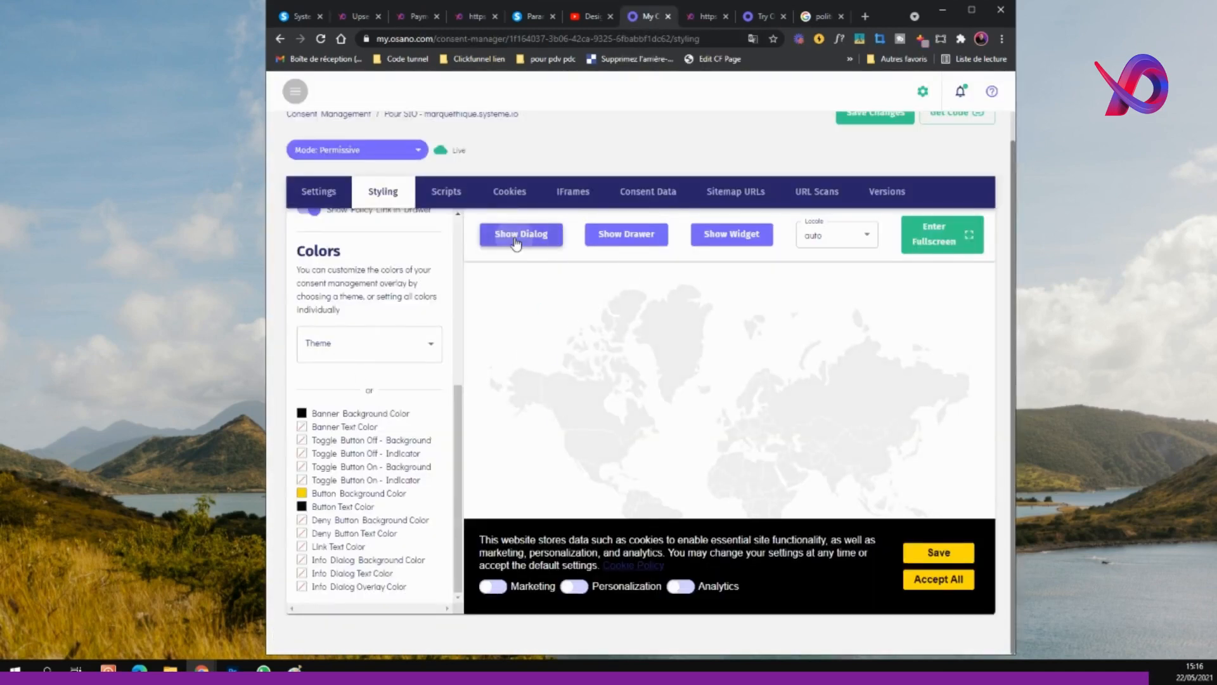
{"action": "scroll", "coordinate": [419, 401], "scroll_direction": "up", "scroll_amount": 4}
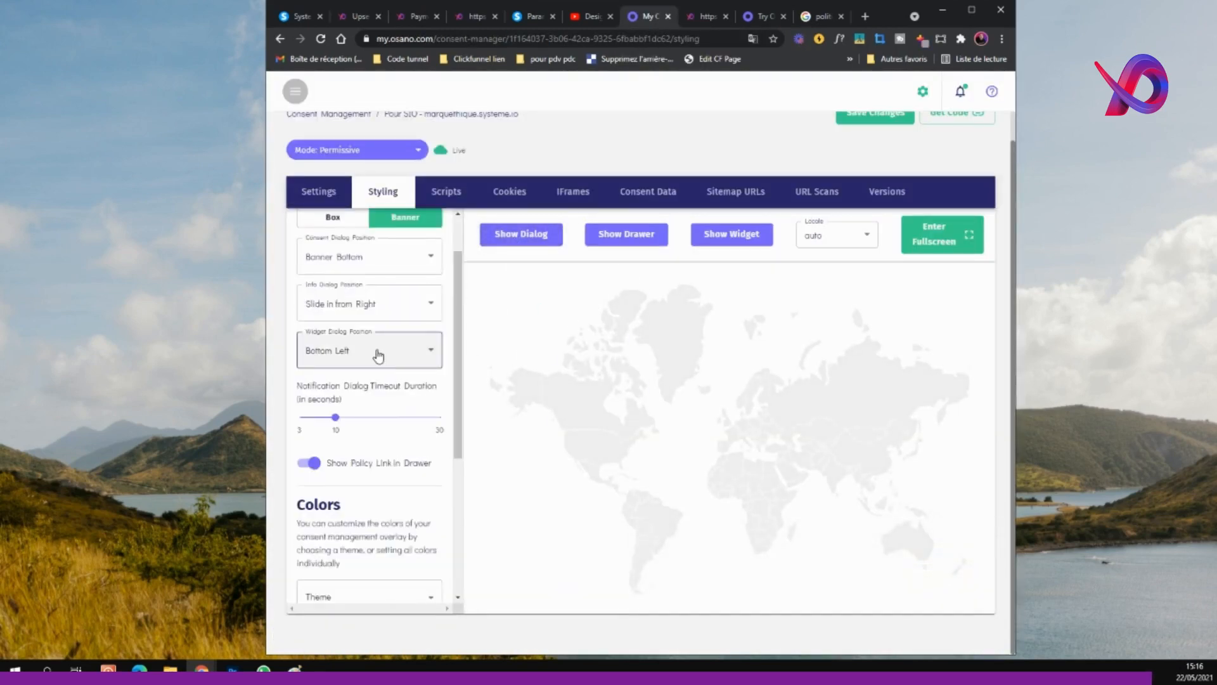
{"action": "left_click", "coordinate": [729, 237]}
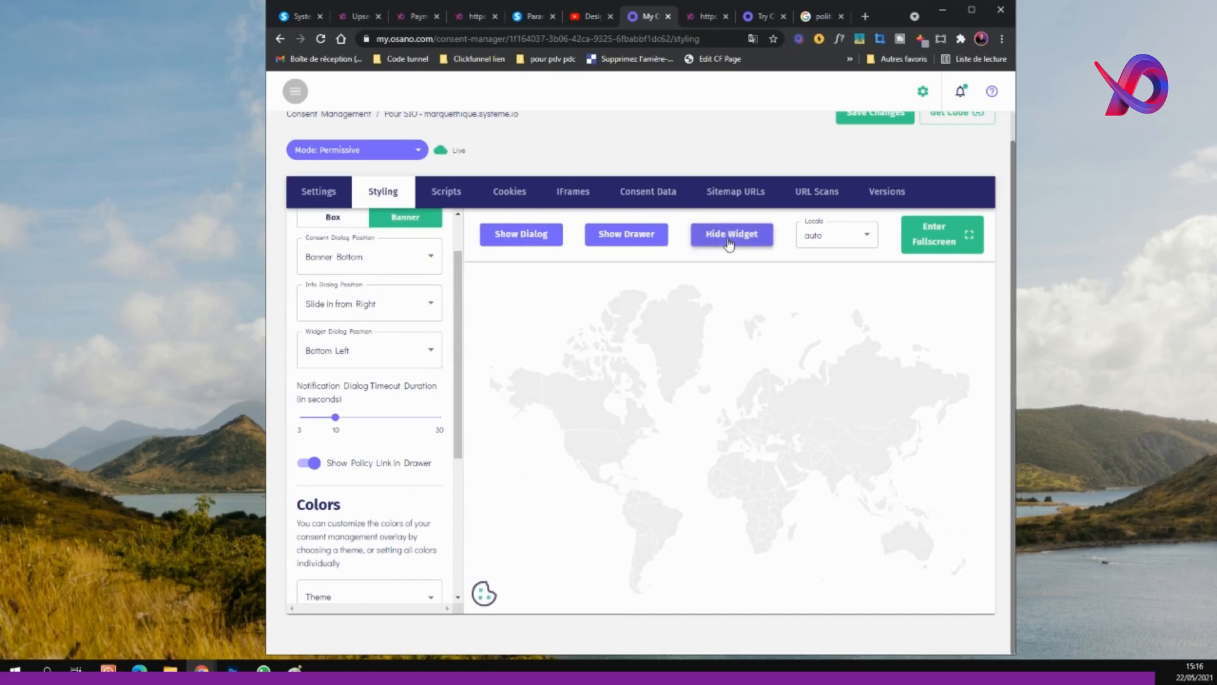
Try the Bottom Right widget dialog position in the preview and restore it to Bottom Left.
{"action": "left_click", "coordinate": [354, 351]}
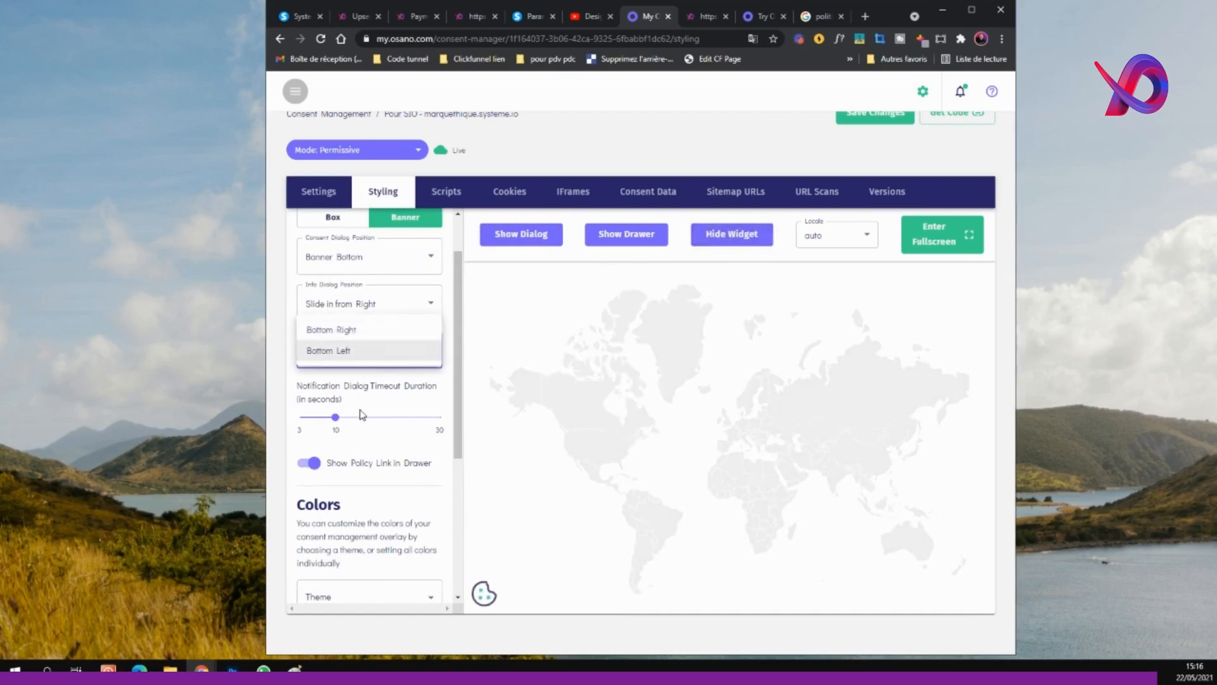
{"action": "left_click", "coordinate": [363, 332]}
{"action": "left_click", "coordinate": [365, 354]}
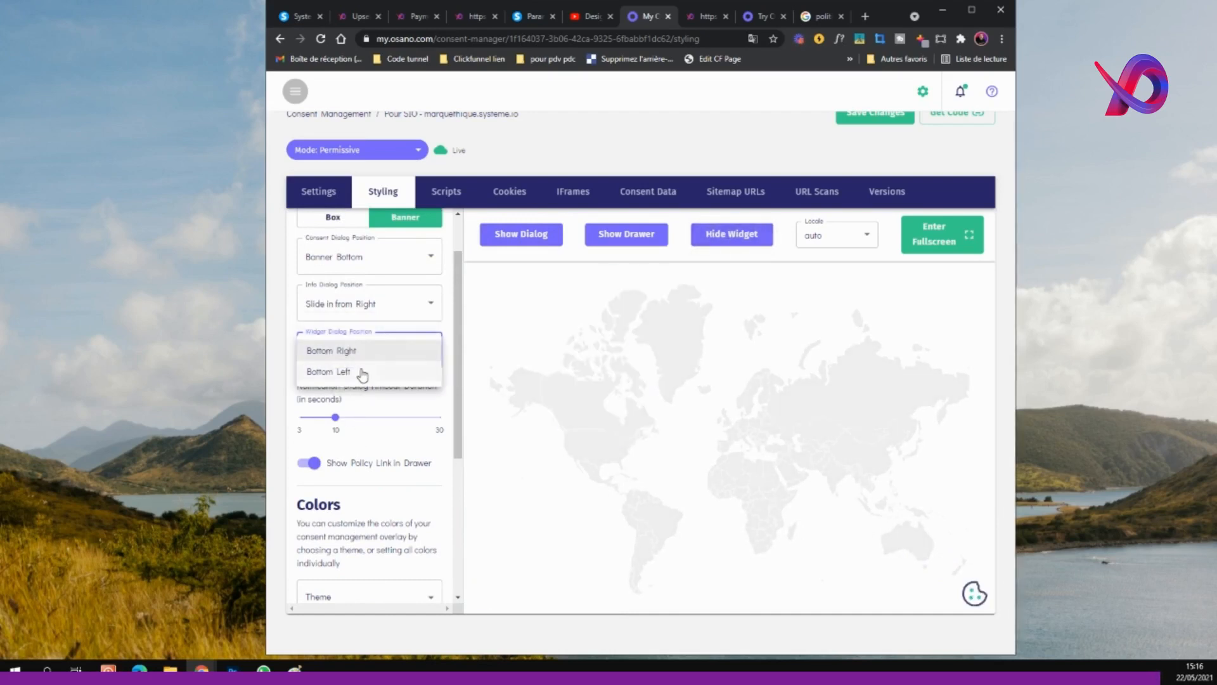
{"action": "left_click", "coordinate": [359, 314]}
{"action": "left_click", "coordinate": [348, 351]}
{"action": "left_click", "coordinate": [335, 374]}
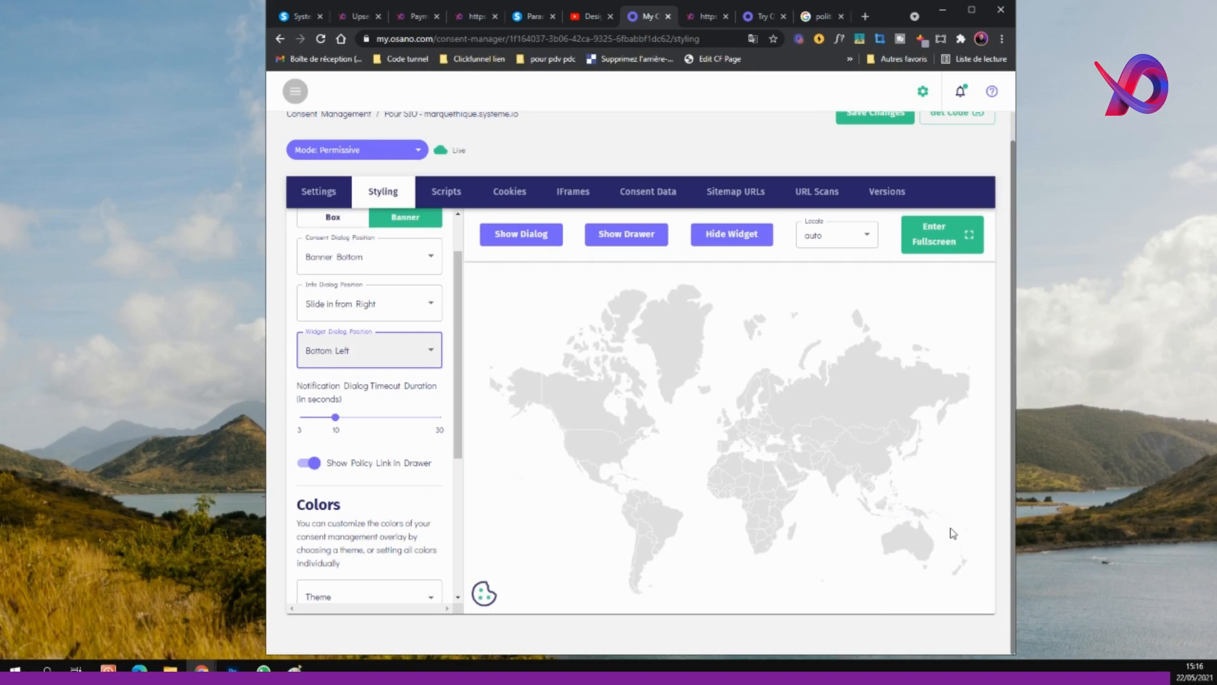
Show the consent dialog and the Storage Preferences drawer in the preview, and examine the drawer's categories down to its Save option.
{"action": "left_click", "coordinate": [551, 235]}
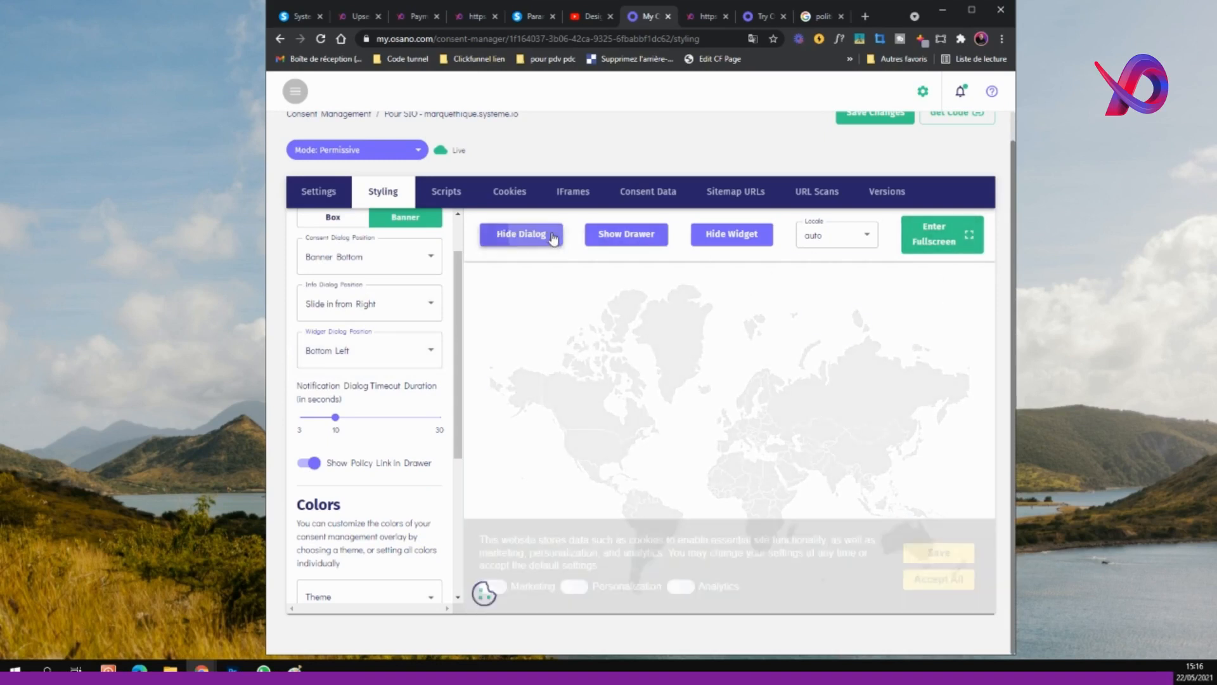
{"action": "left_click", "coordinate": [638, 246]}
{"action": "scroll", "coordinate": [931, 472], "scroll_direction": "down", "scroll_amount": 5}
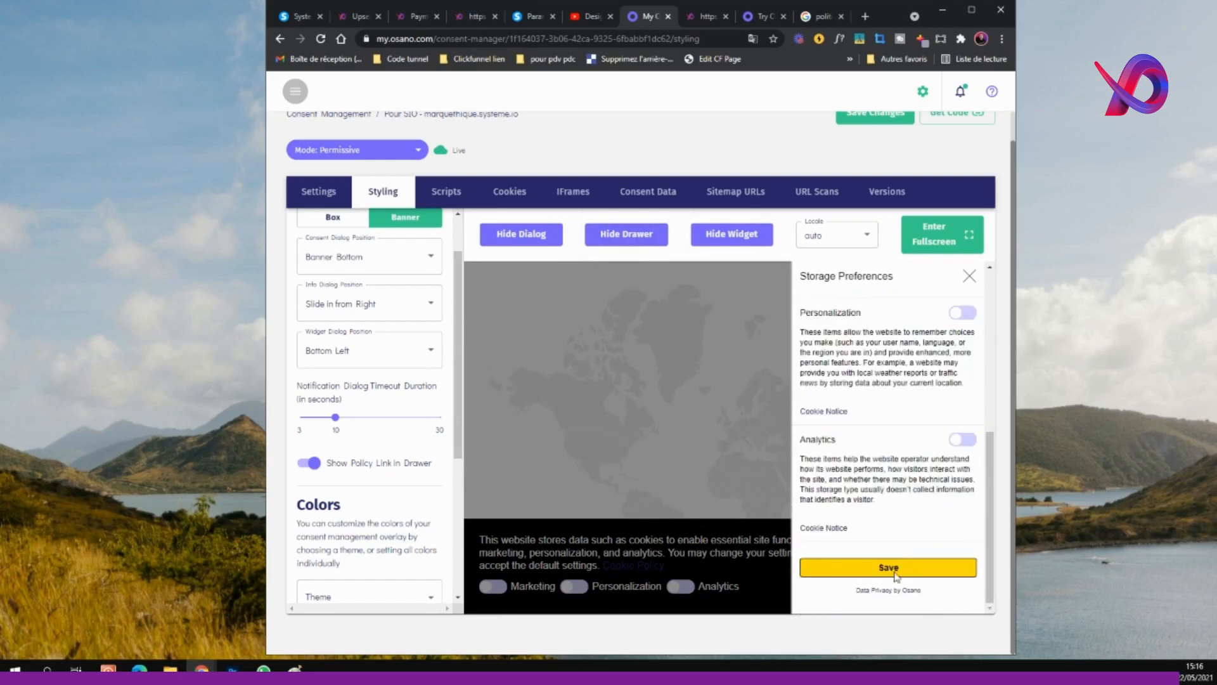
{"action": "scroll", "coordinate": [666, 428], "scroll_direction": "up", "scroll_amount": 3}
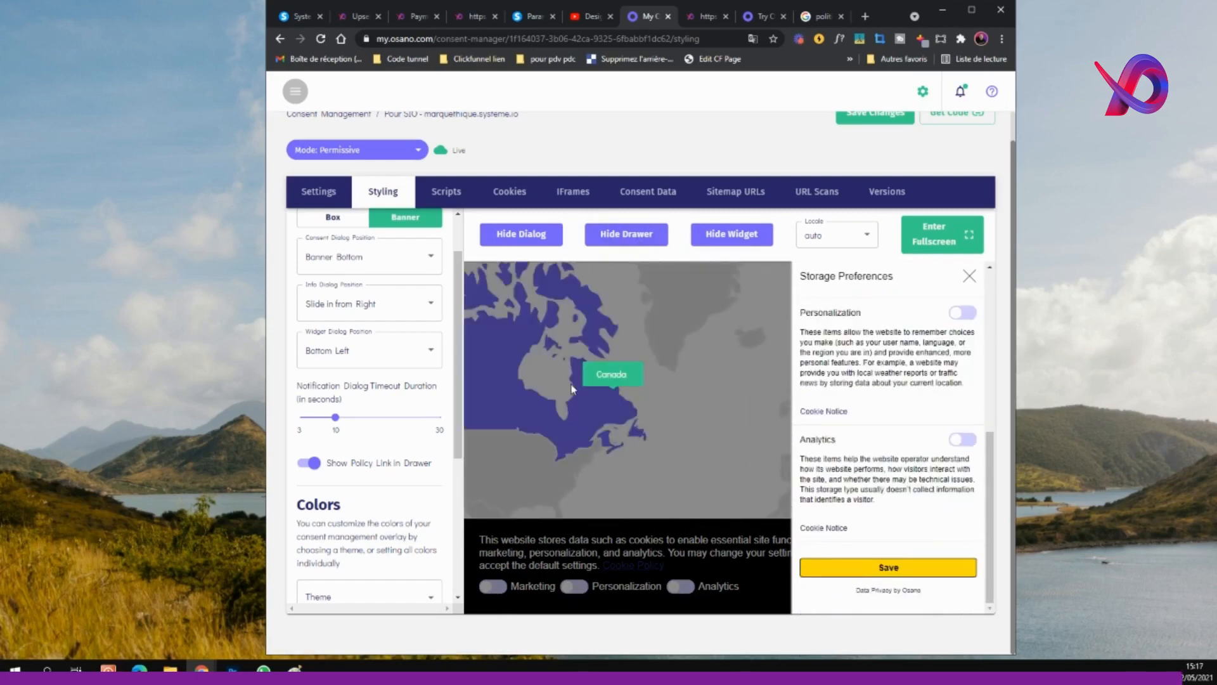
Leave the Pour SIO configuration and open the Osano dashboard.
{"action": "left_click", "coordinate": [295, 91]}
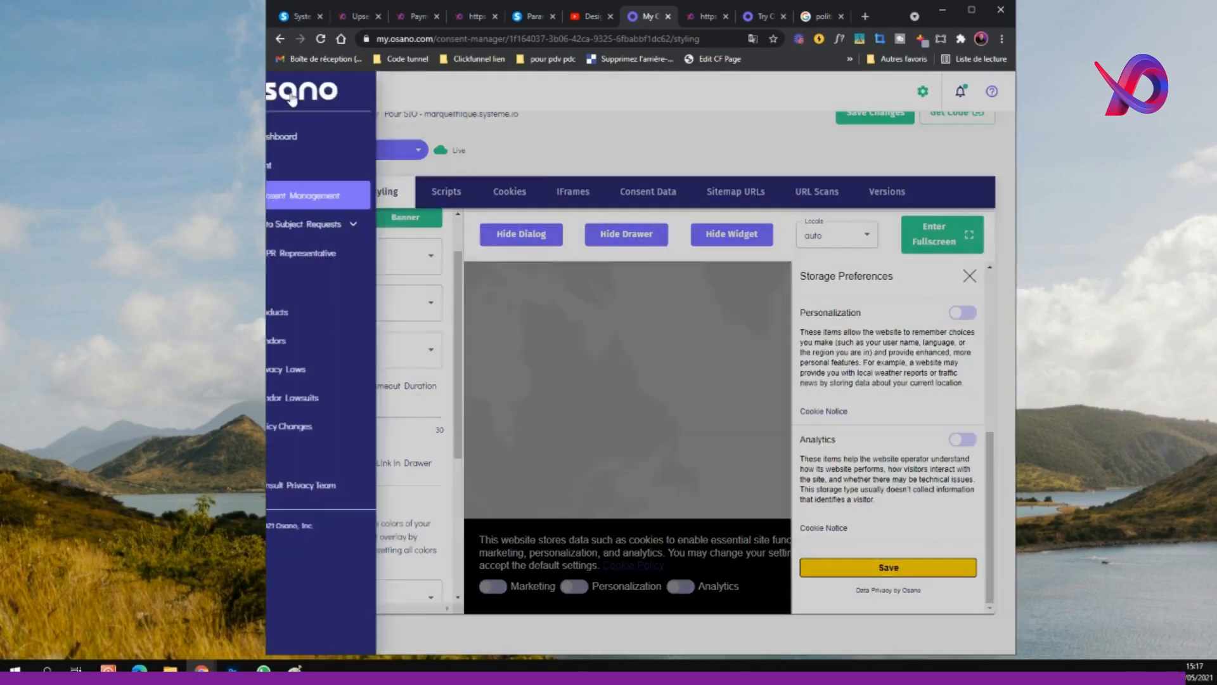
{"action": "left_click", "coordinate": [325, 136]}
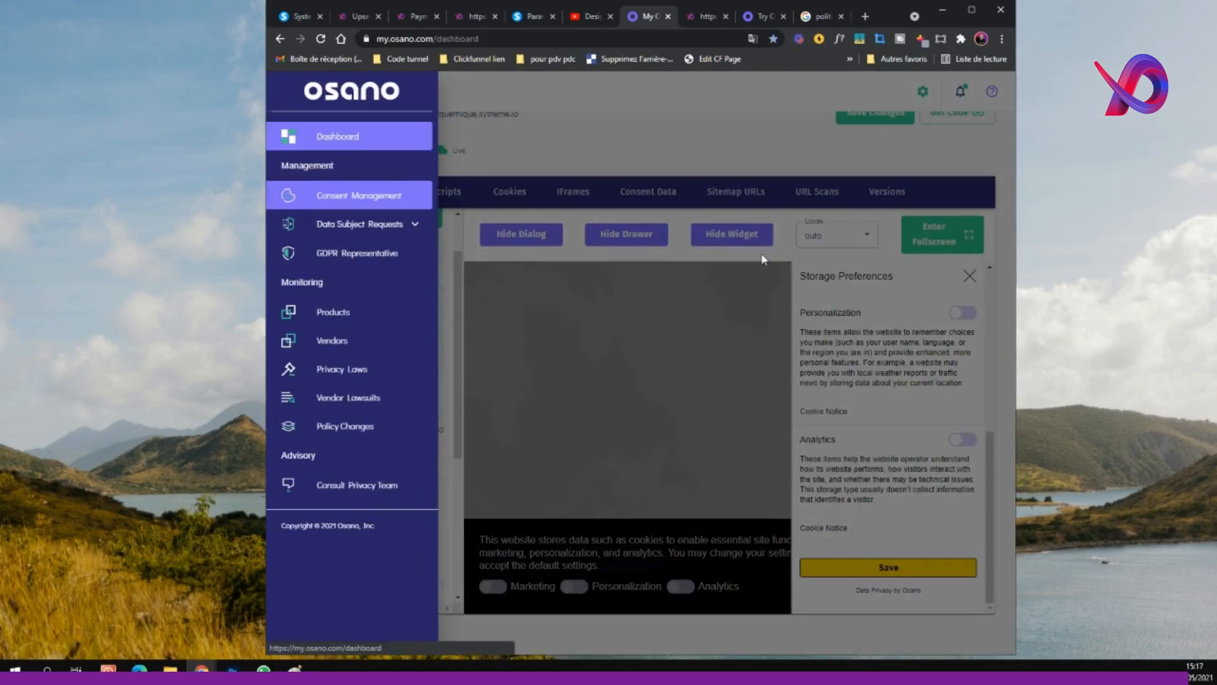